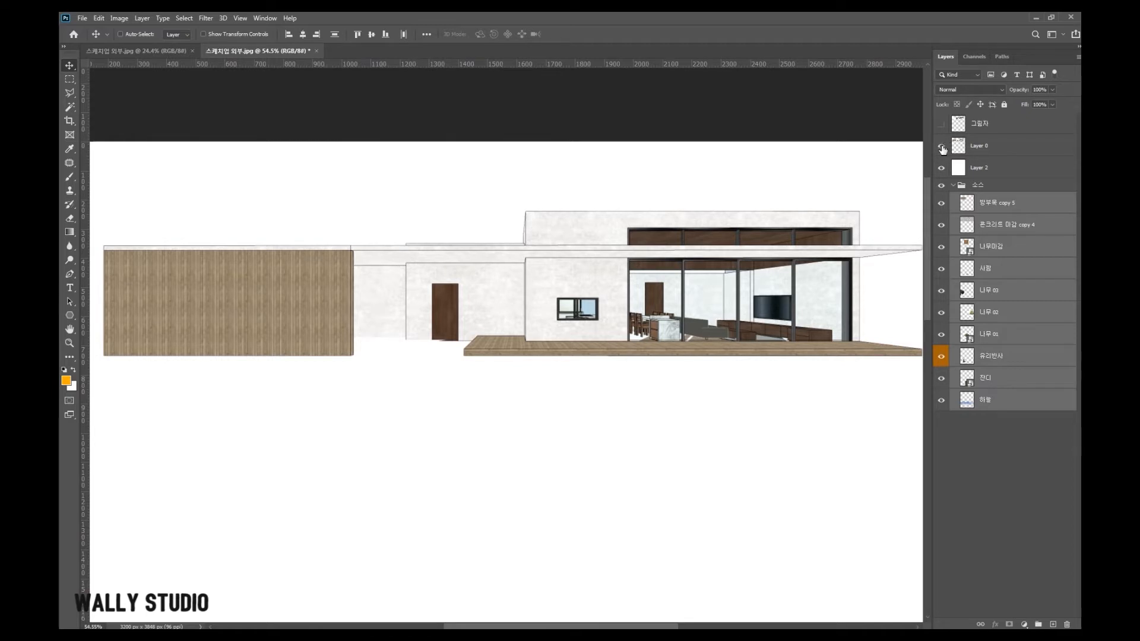
# - Make the 그림자 shadow layer visible together with Layer 0 and select it
pyautogui.click(940, 147)
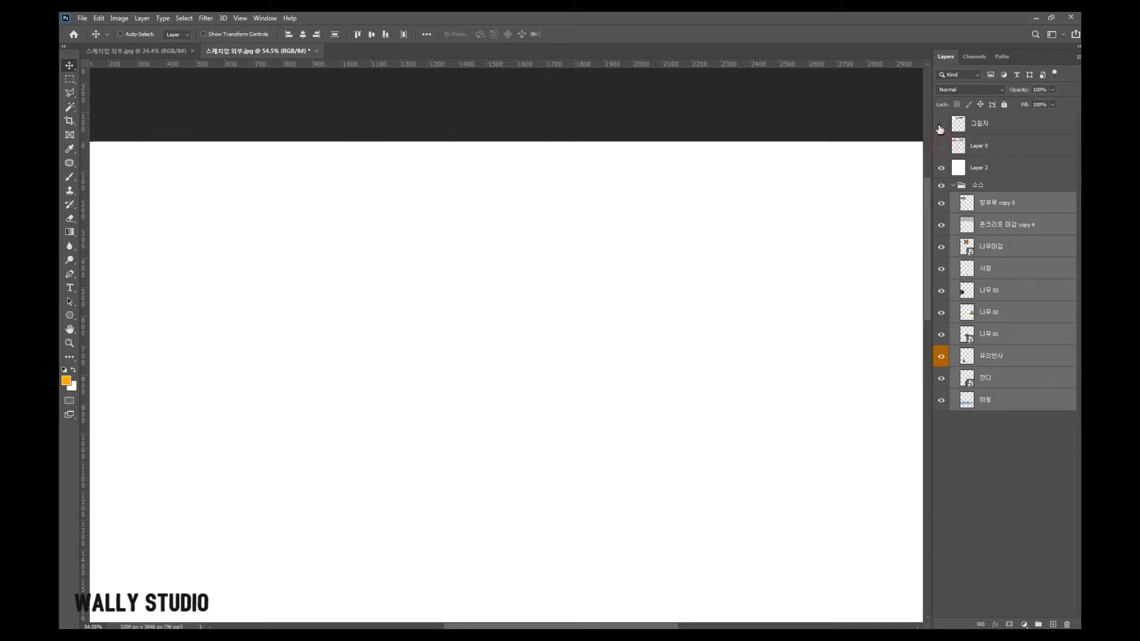
pyautogui.click(941, 124)
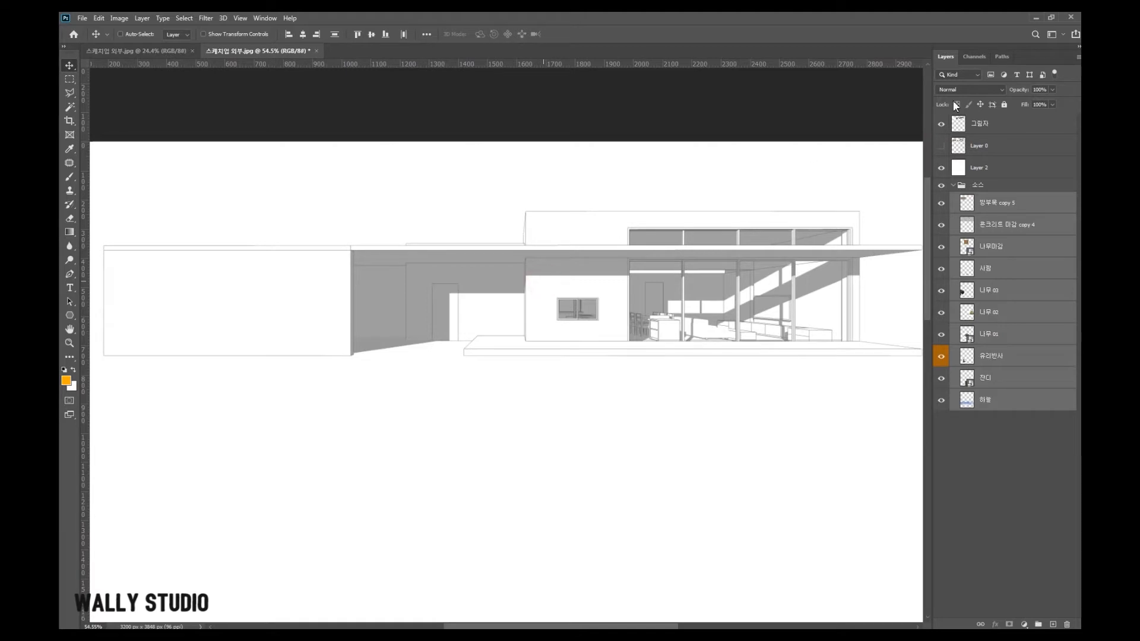
pyautogui.click(940, 146)
pyautogui.click(996, 145)
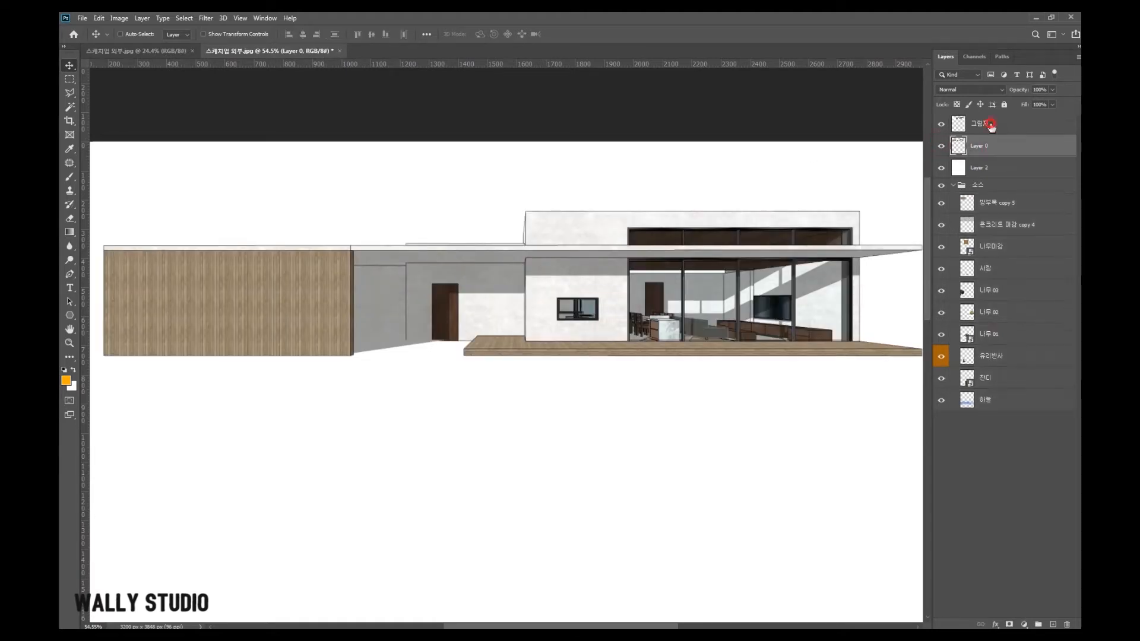
pyautogui.click(992, 123)
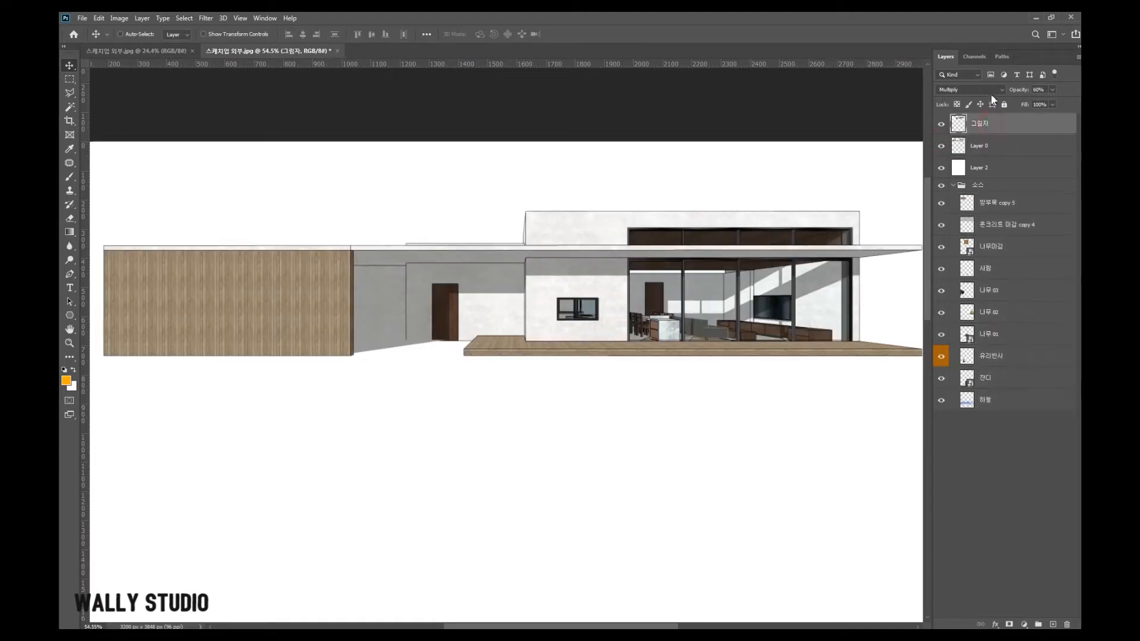
# - Rename Layer 0 as 기본
pyautogui.doubleClick(983, 146)
pyautogui.write('기본')
pyautogui.press('Return')
# - Set the 그림자 layer's blend mode to Multiply
pyautogui.click(988, 126)
pyautogui.click(984, 88)
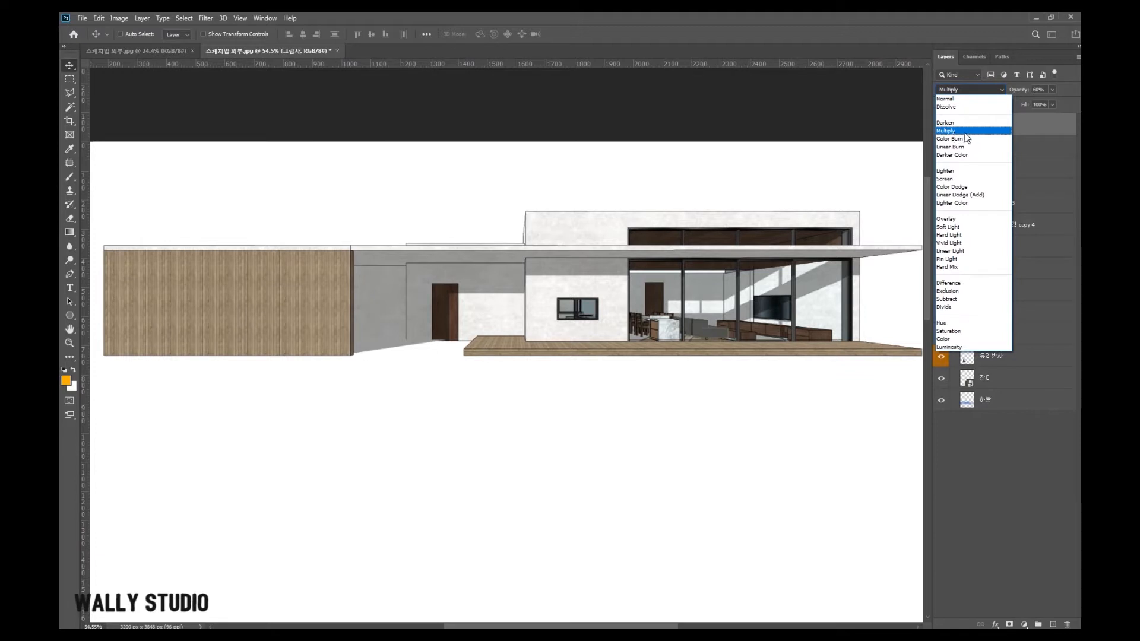
pyautogui.click(958, 132)
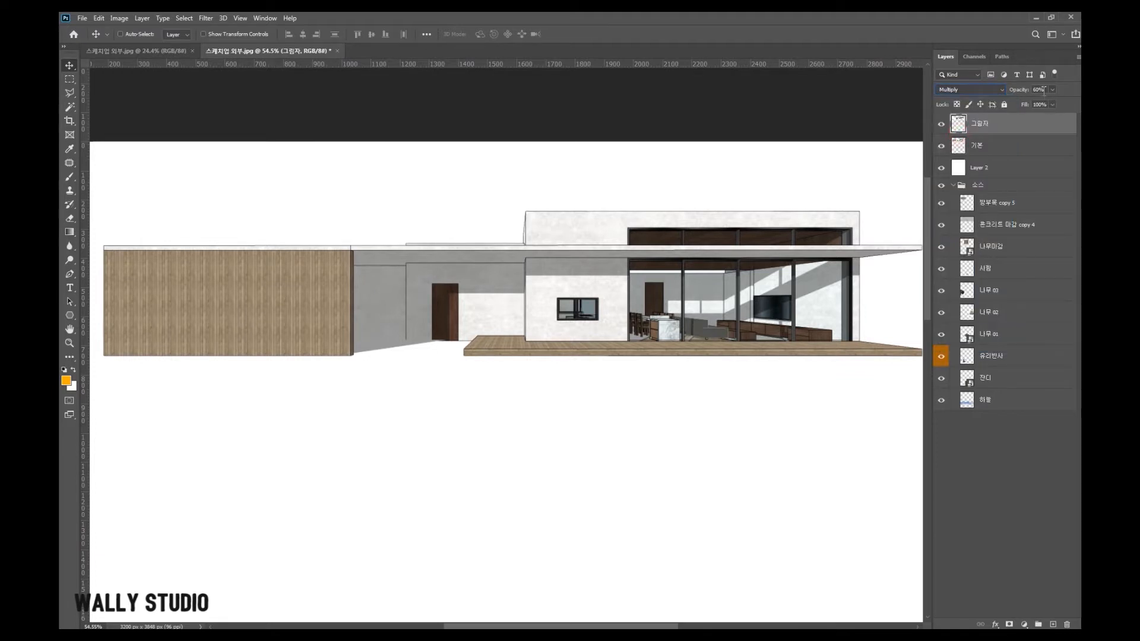
pyautogui.click(783, 217)
# - Move the 콘크리트 마감 copy 4 layer out of the 소스 group to directly above Layer 2
pyautogui.scroll(-2, 720, 236)
pyautogui.scroll(2, 637, 288)
pyautogui.moveTo(658, 303); pyautogui.dragTo(638, 310)
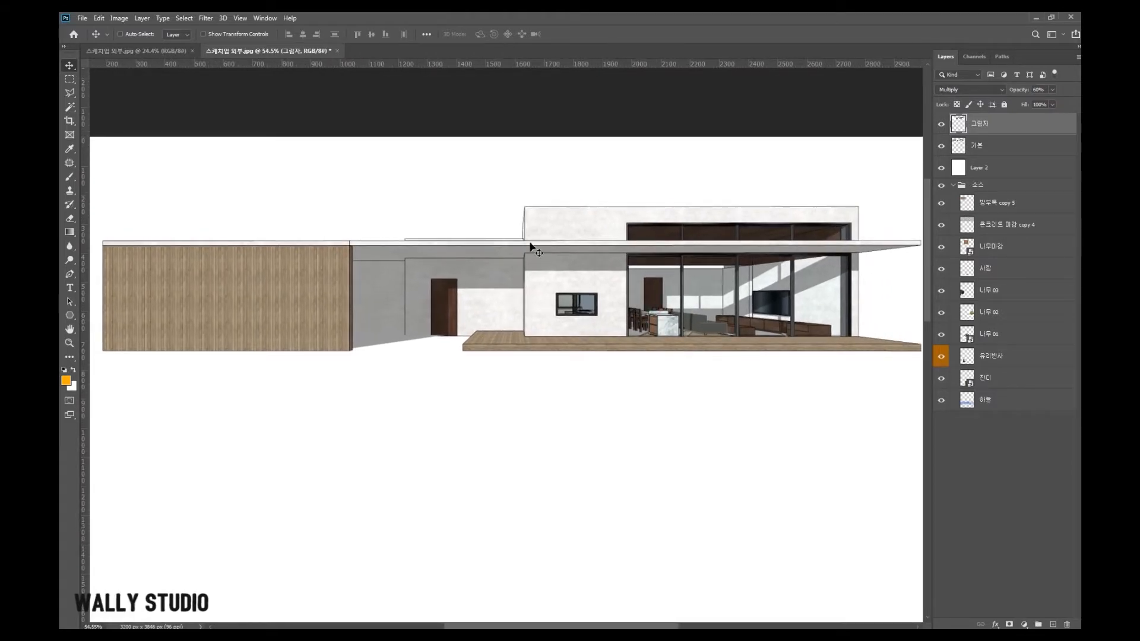
pyautogui.moveTo(1011, 226); pyautogui.dragTo(985, 161)
pyautogui.scroll(-3, 665, 223)
pyautogui.moveTo(641, 311); pyautogui.dragTo(603, 394)
pyautogui.scroll(4, 604, 393)
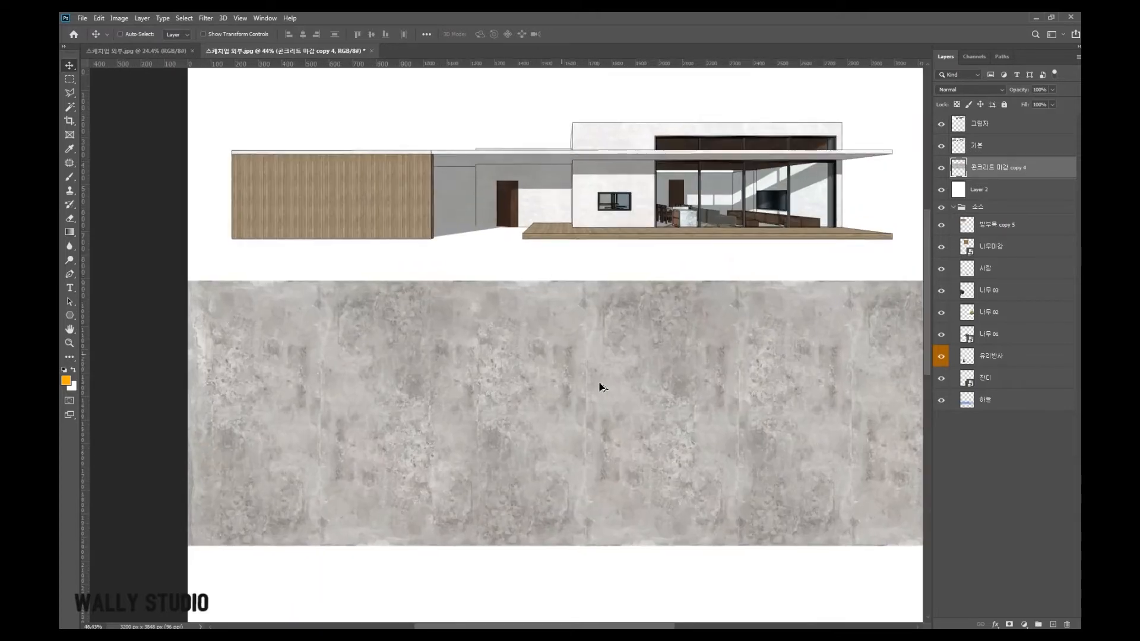
# - Select a rectangular area in the middle of the concrete texture and copy it to a new layer
pyautogui.click(70, 78)
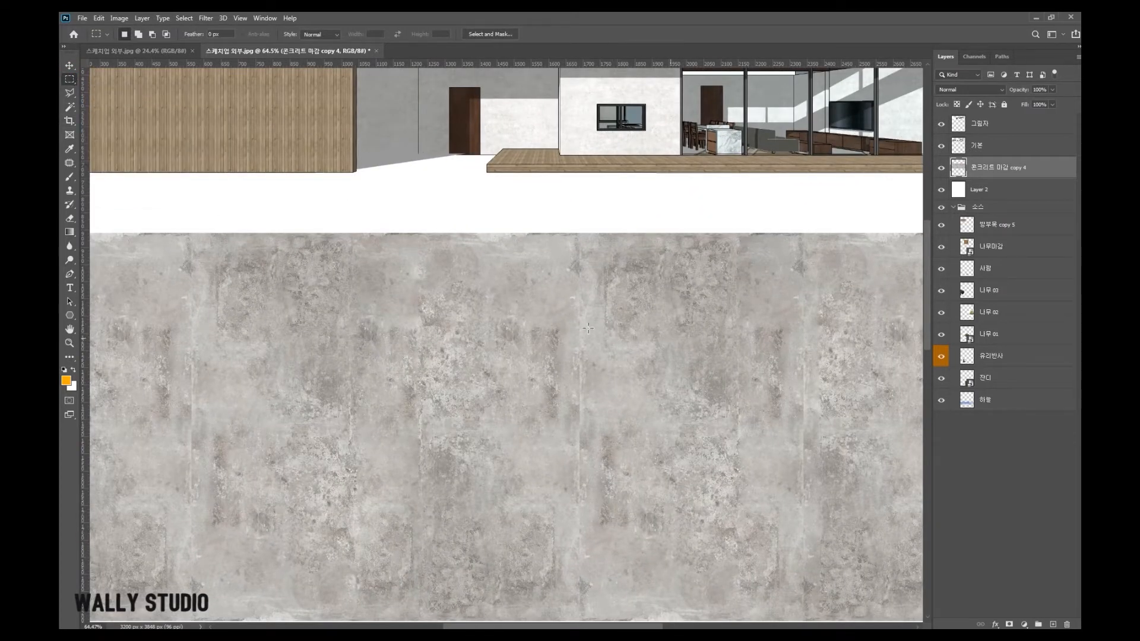
pyautogui.scroll(-3, 458, 288)
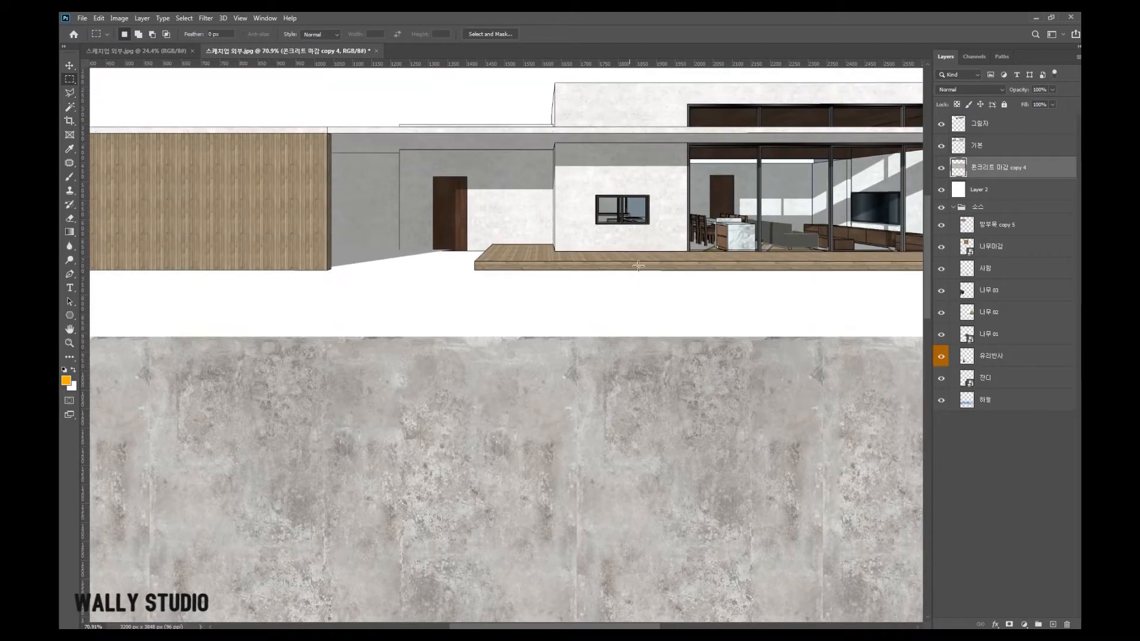
pyautogui.scroll(1, 633, 366)
pyautogui.scroll(2, 633, 366)
pyautogui.moveTo(449, 278); pyautogui.dragTo(661, 397)
pyautogui.scroll(3, 618, 380)
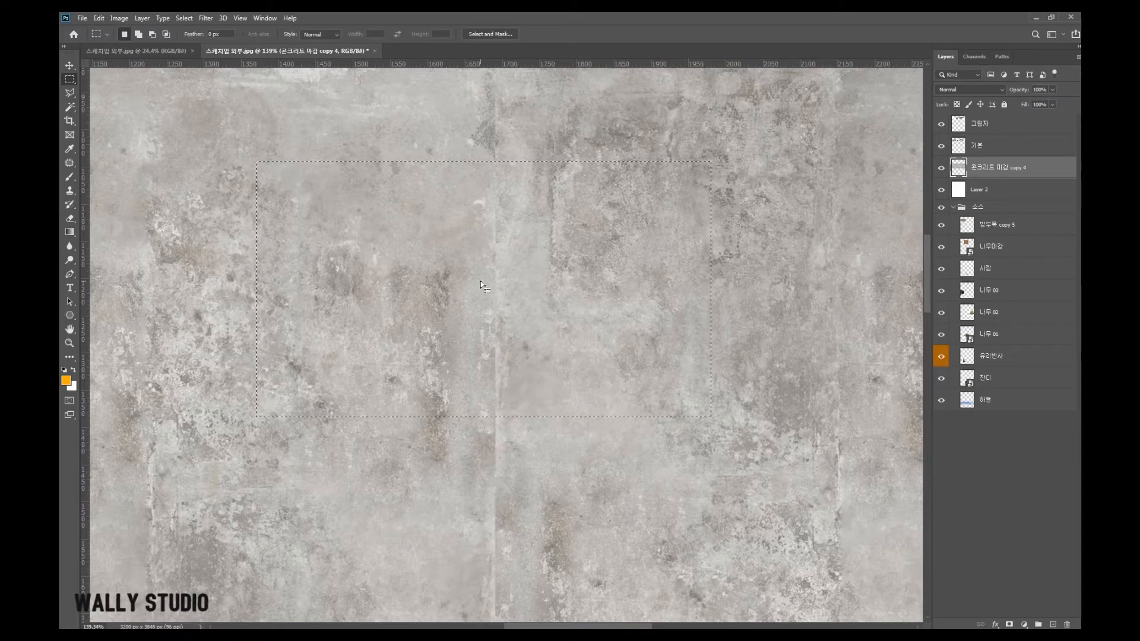
pyautogui.hotkey('ctrl', 'j')
pyautogui.press('v')
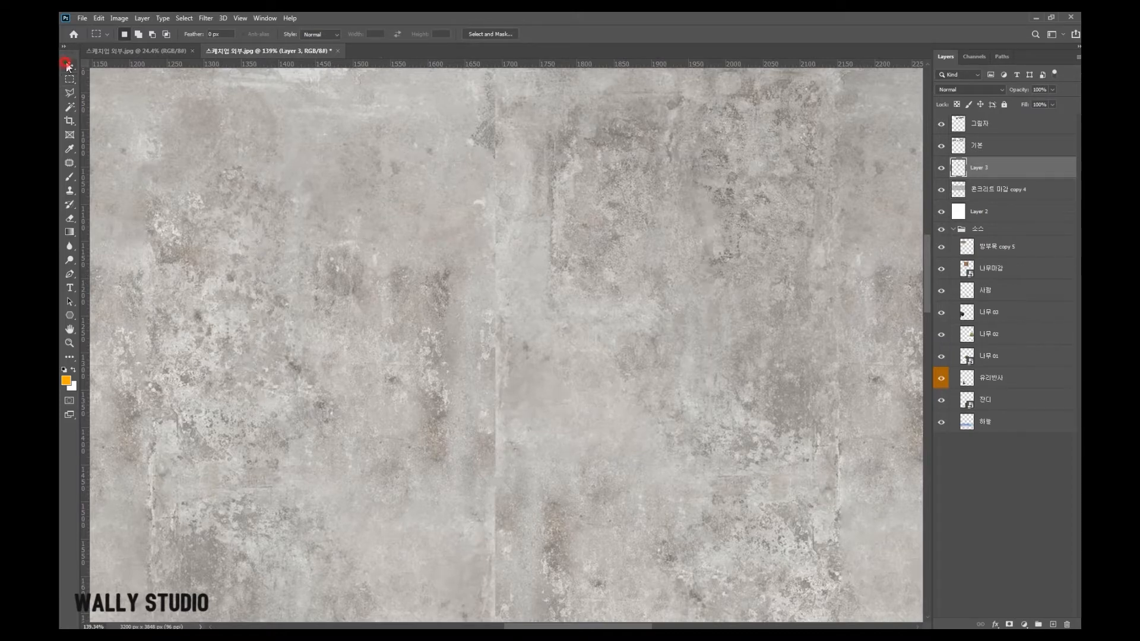
# - Bring the copied concrete piece to the top of the layer stack and move it over the house's windowed wall
pyautogui.scroll(-5, 603, 418)
pyautogui.moveTo(603, 394); pyautogui.dragTo(599, 362)
pyautogui.moveTo(997, 168); pyautogui.dragTo(980, 122)
pyautogui.moveTo(649, 362); pyautogui.dragTo(639, 262)
# - Cut a second rectangle from the 콘크리트 마감 copy 4 layer to a new layer and move it behind the glazed living room
pyautogui.rightClick(653, 328)
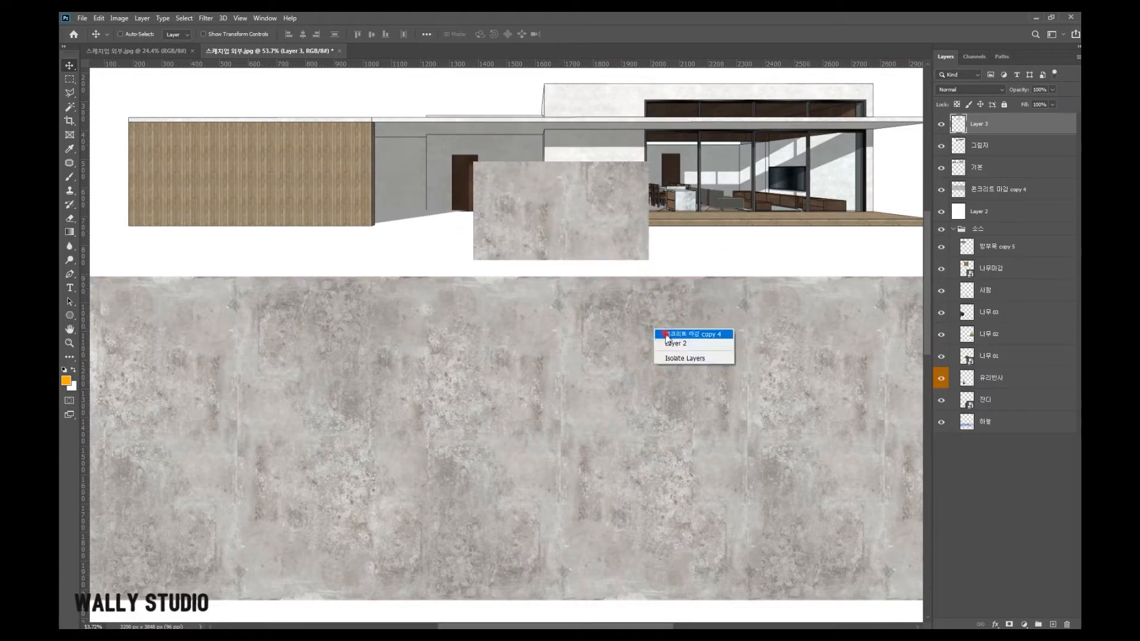
pyautogui.click(661, 333)
pyautogui.click(70, 79)
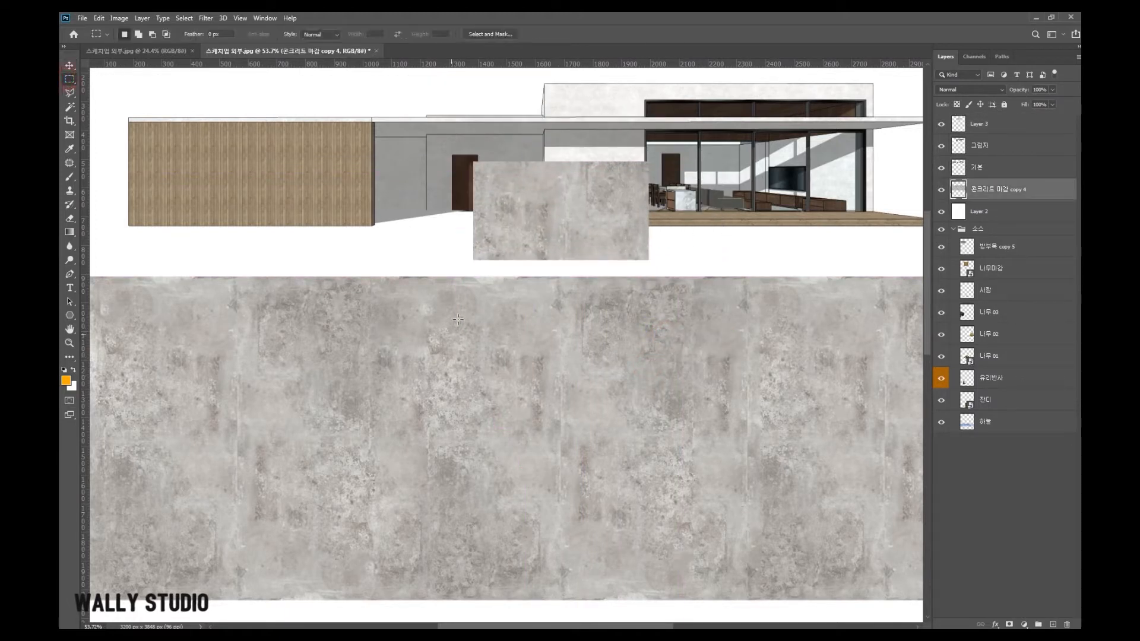
pyautogui.moveTo(473, 324); pyautogui.dragTo(669, 432)
pyautogui.hotkey('ctrl', 'j')
pyautogui.press('v')
pyautogui.moveTo(606, 379); pyautogui.dragTo(814, 215)
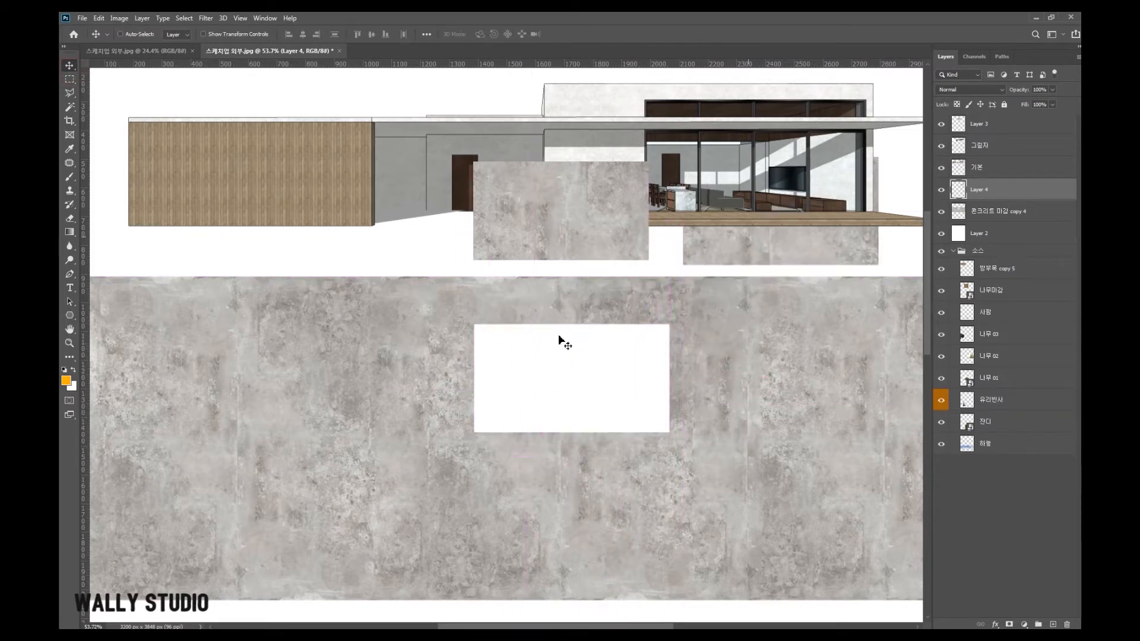
# - Undo cutting out the second concrete rectangle and moving the first piece
pyautogui.hotkey('ctrl', 'z')
pyautogui.hotkey('ctrl', 'z')
pyautogui.hotkey('ctrl', 'z')
pyautogui.hotkey('ctrl', 'z')
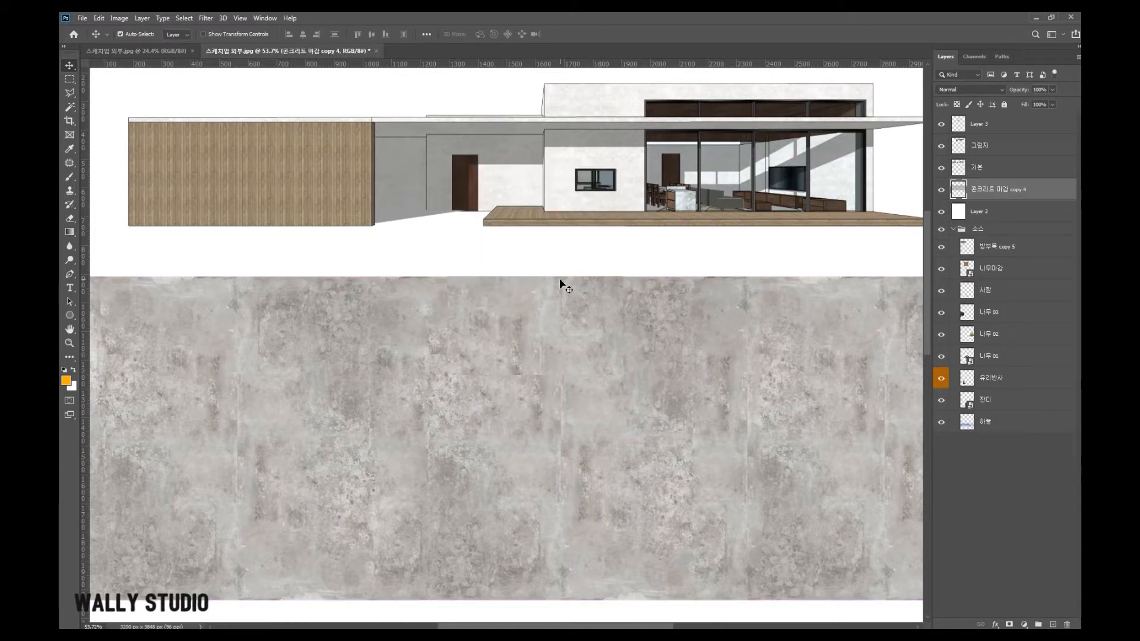
# - Select the copied concrete piece on Layer 3 and delete it
pyautogui.rightClick(574, 323)
pyautogui.click(581, 327)
pyautogui.moveTo(570, 333); pyautogui.dragTo(542, 356)
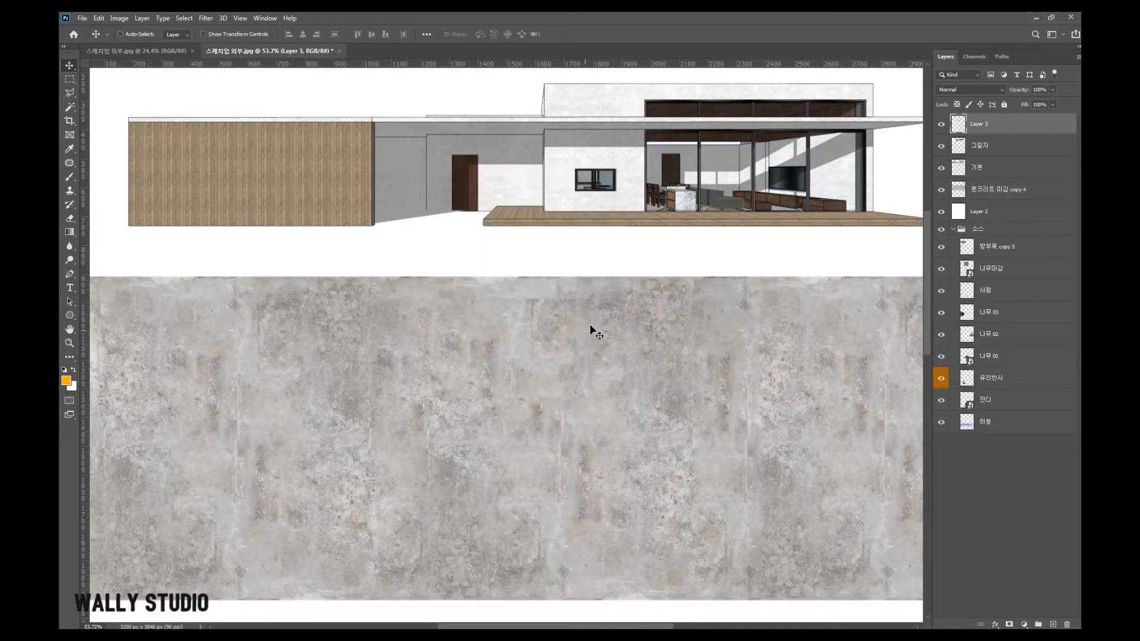
pyautogui.press('Delete')
# - Copy a rectangular area from the upper middle of the 콘크리트 마감 copy 4 texture to a new layer
pyautogui.rightClick(629, 323)
pyautogui.click(665, 326)
pyautogui.click(69, 79)
pyautogui.moveTo(373, 291); pyautogui.dragTo(567, 453)
pyautogui.press('v')
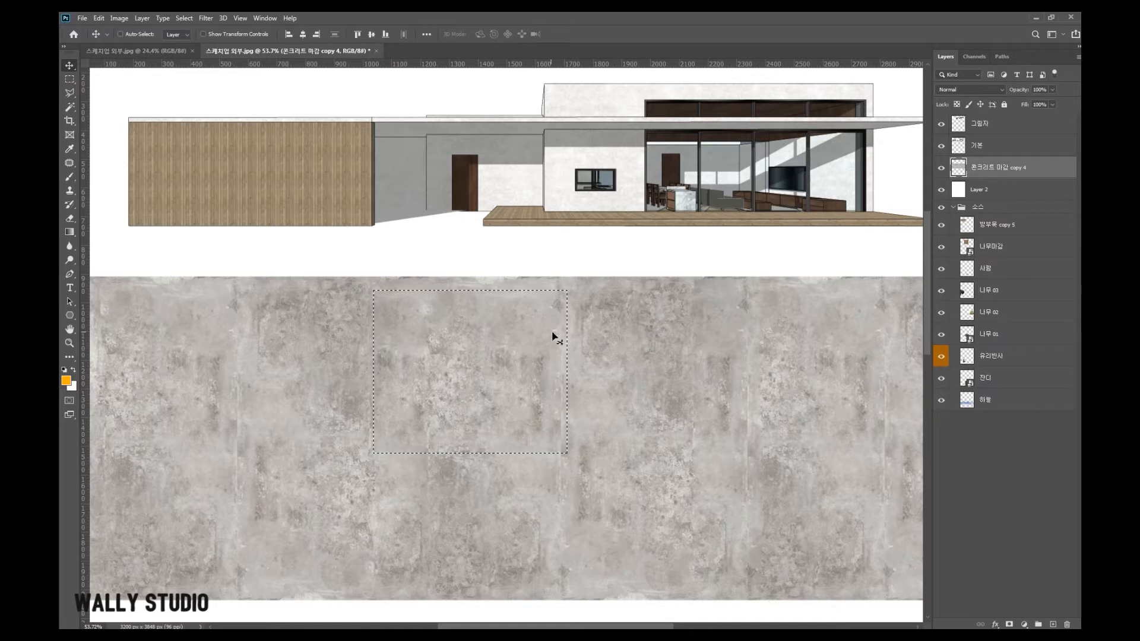
pyautogui.hotkey('ctrl', 'j')
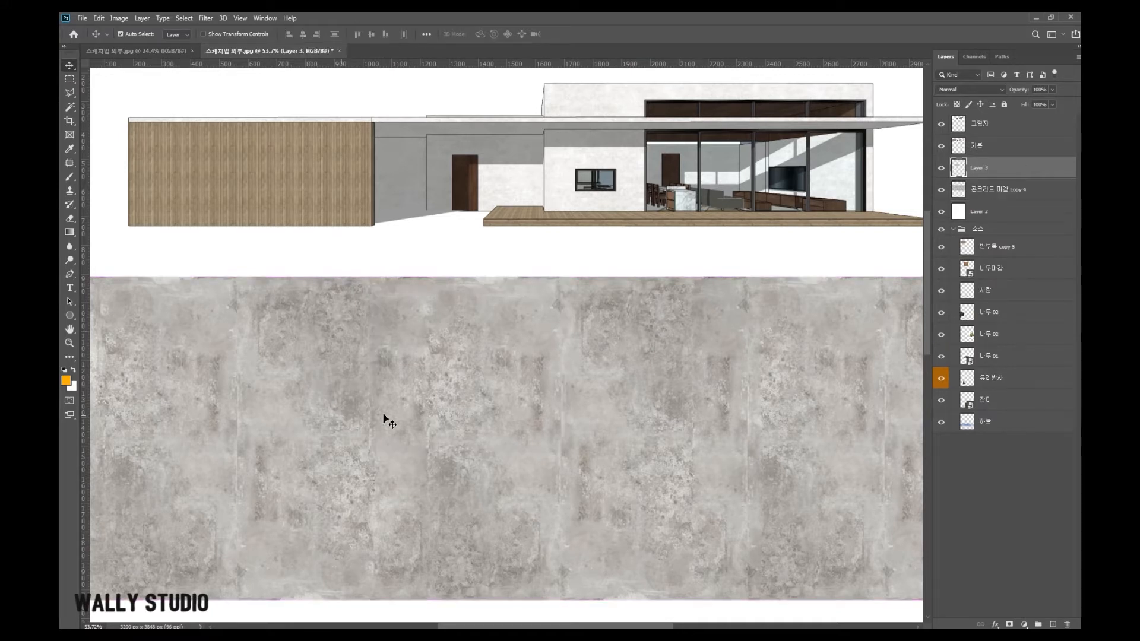
# - Move the copied concrete piece up behind the house entrance, and delete it
pyautogui.moveTo(474, 392); pyautogui.dragTo(457, 222)
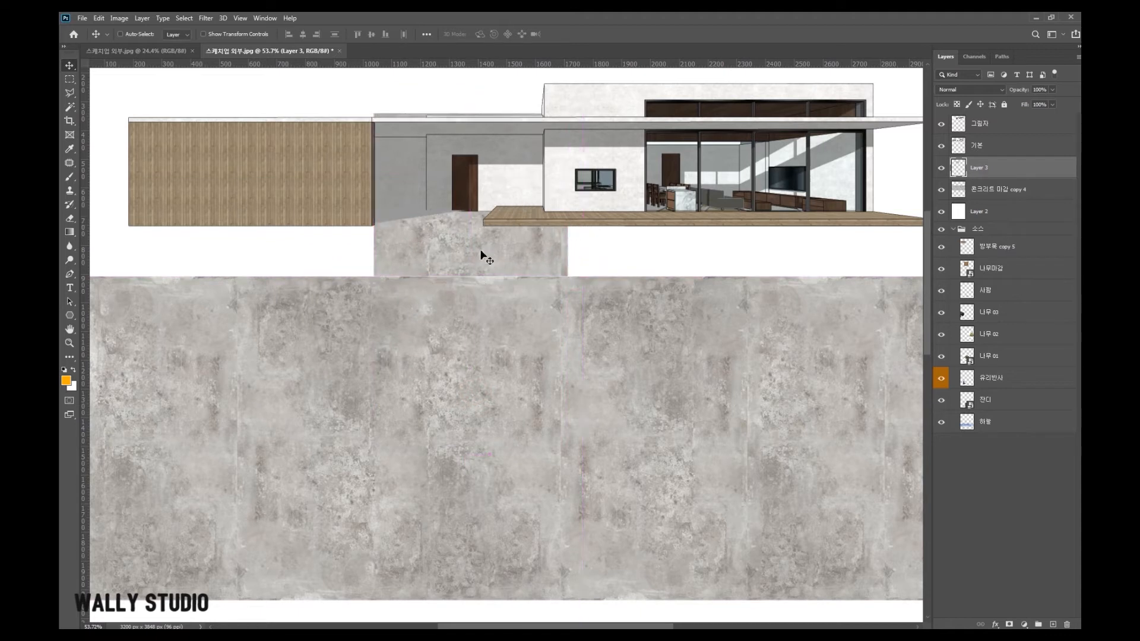
pyautogui.press('Delete')
# - Cut a rectangle from the middle of the concrete texture to a new layer and move it up below the entrance
pyautogui.rightClick(617, 344)
pyautogui.click(634, 351)
pyautogui.click(68, 81)
pyautogui.moveTo(429, 328); pyautogui.dragTo(619, 463)
pyautogui.click(69, 66)
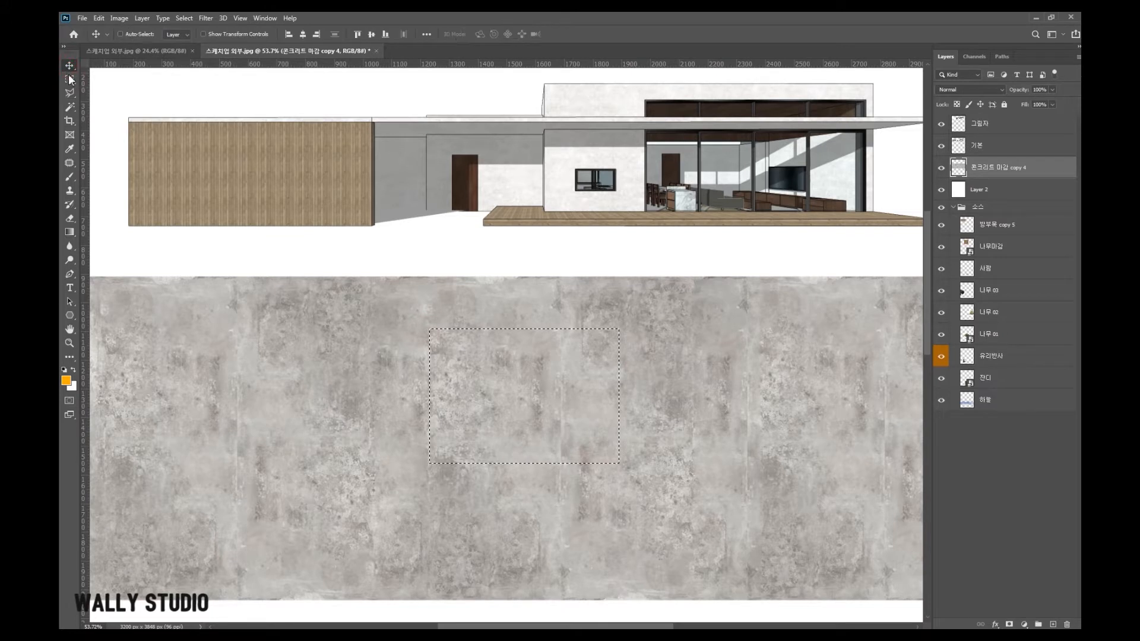
pyautogui.hotkey('ctrl', 'j')
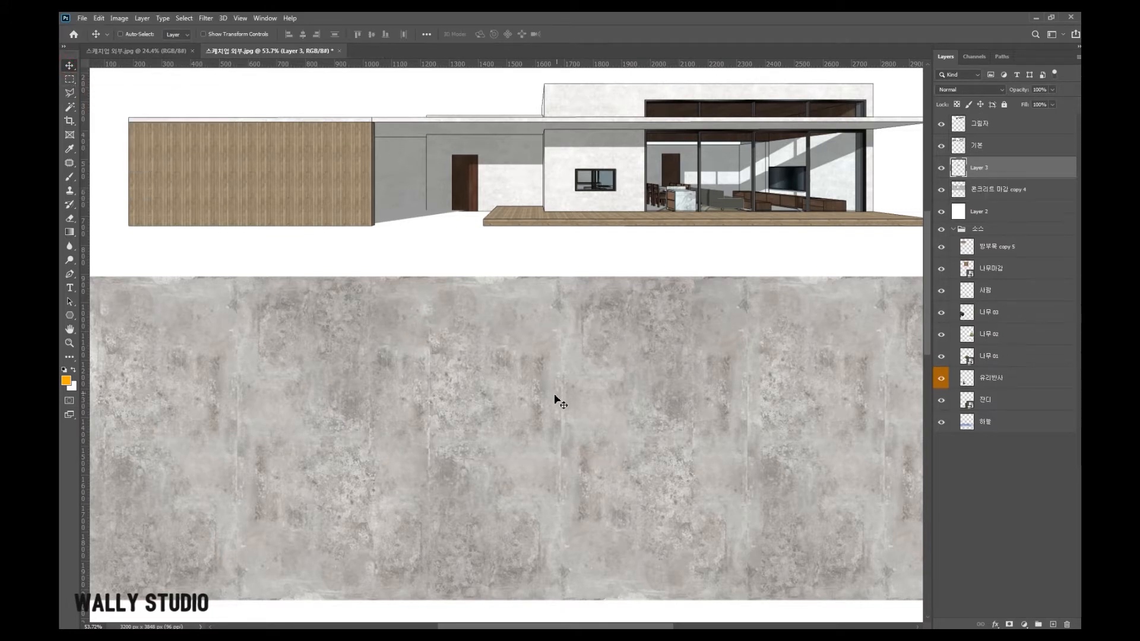
pyautogui.moveTo(568, 409); pyautogui.dragTo(504, 288)
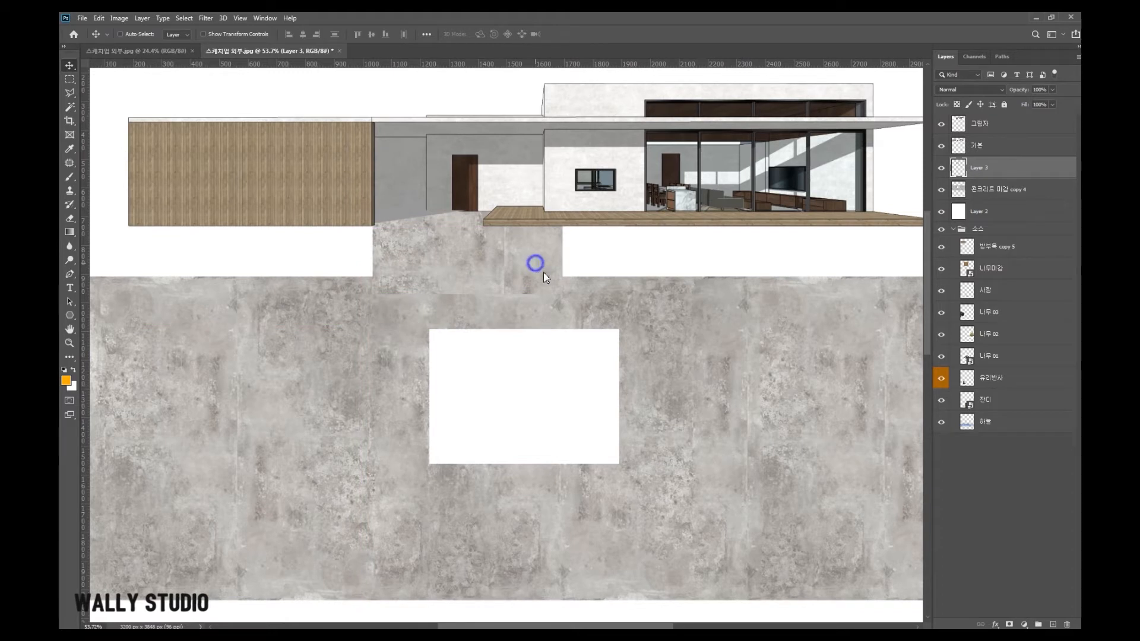
# - Undo moving and cutting the concrete rectangle, and clear the remaining selection
pyautogui.rightClick(634, 361)
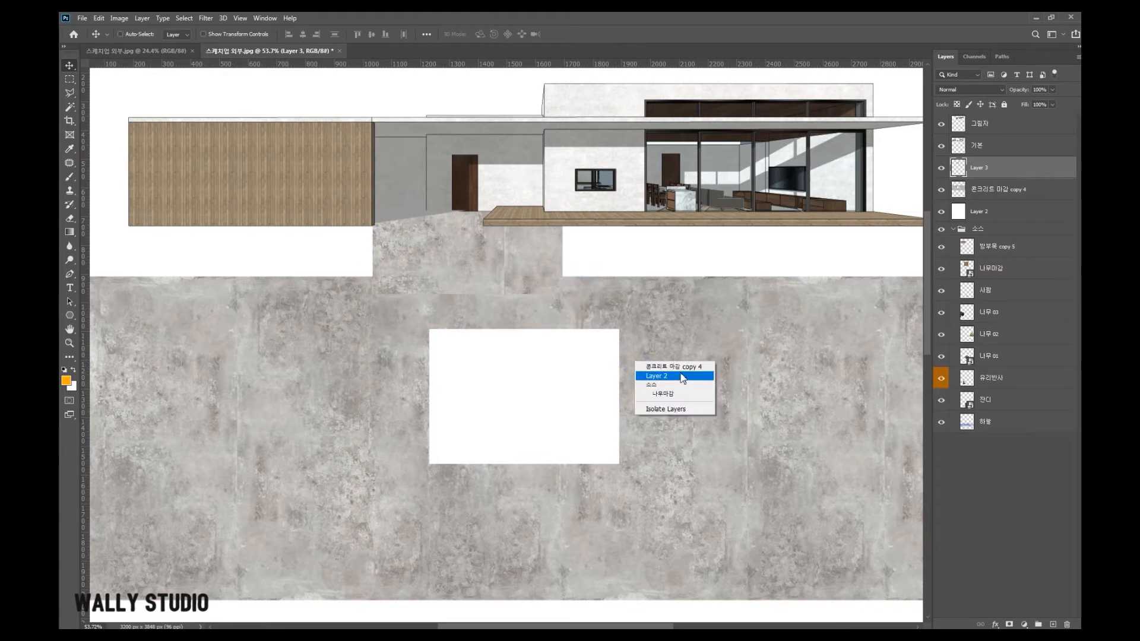
pyautogui.rightClick(511, 263)
pyautogui.click(444, 239)
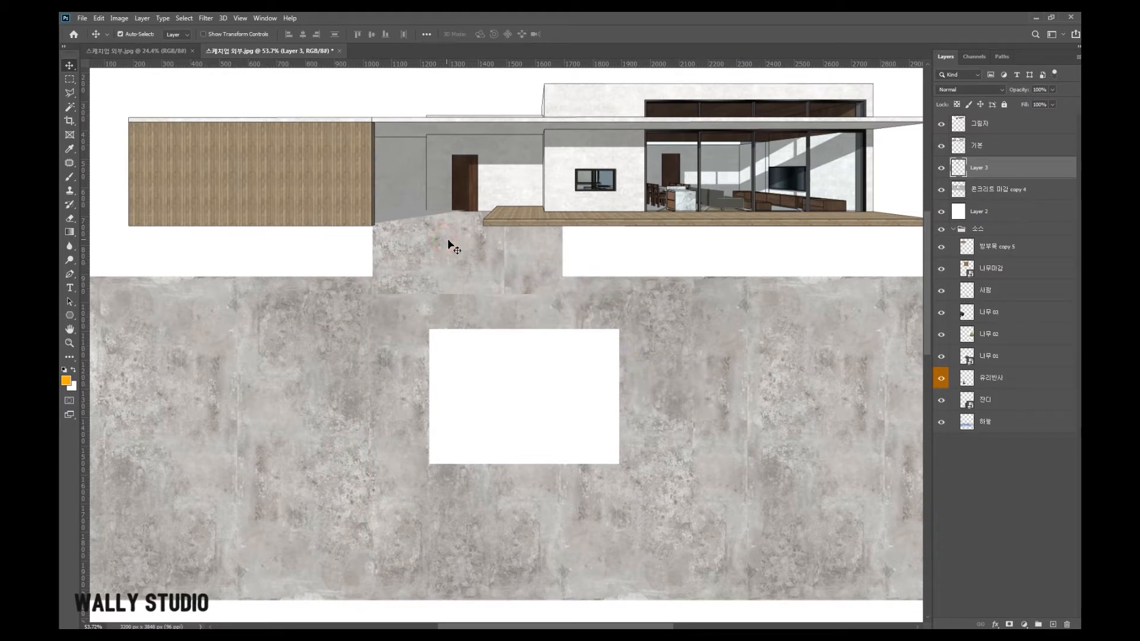
pyautogui.hotkey('ctrl', 'z')
pyautogui.hotkey('ctrl', 'z')
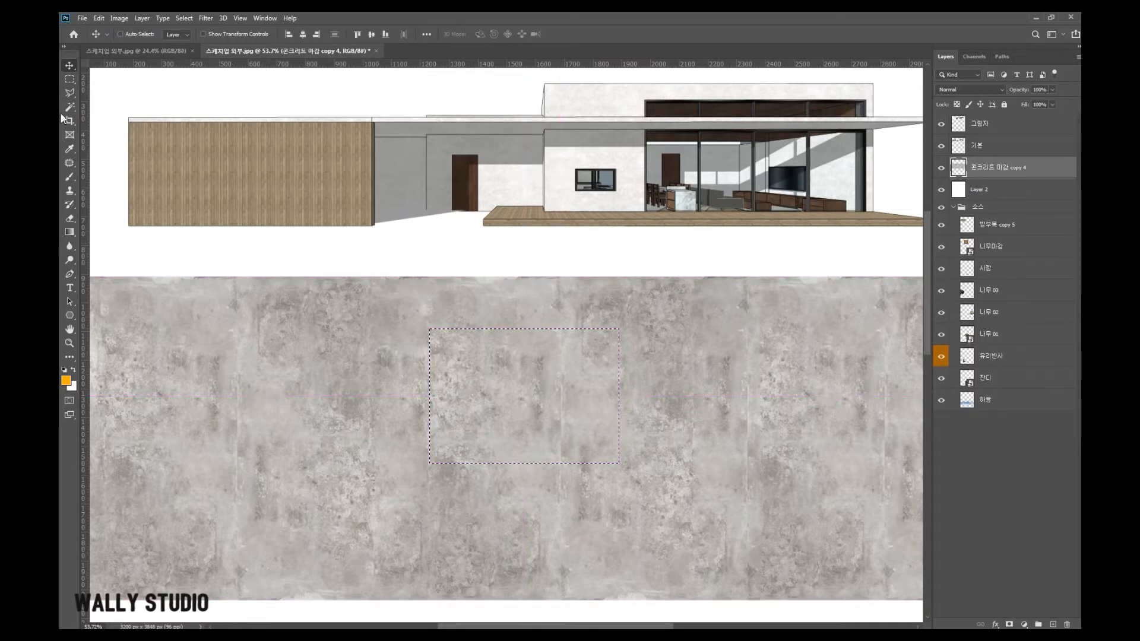
pyautogui.click(69, 79)
pyautogui.click(593, 280)
pyautogui.click(69, 65)
pyautogui.moveTo(613, 402); pyautogui.dragTo(589, 391)
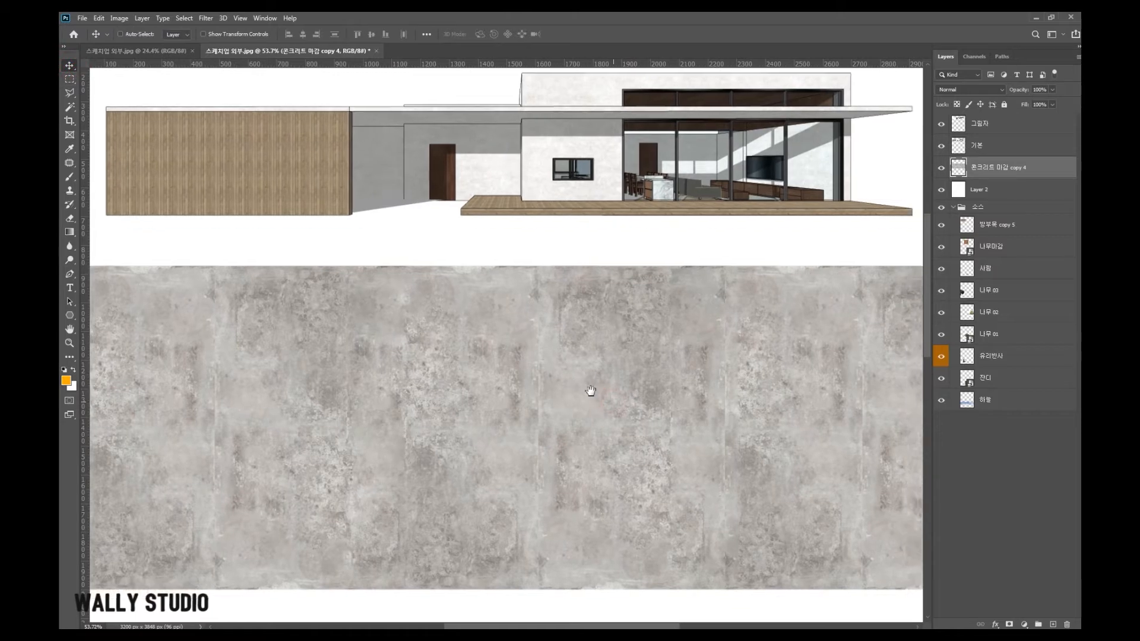
# - Open Curves for the 콘크리트 마감 copy 4 layer and brighten it with a point at input 107, output 146
pyautogui.scroll(3, 579, 446)
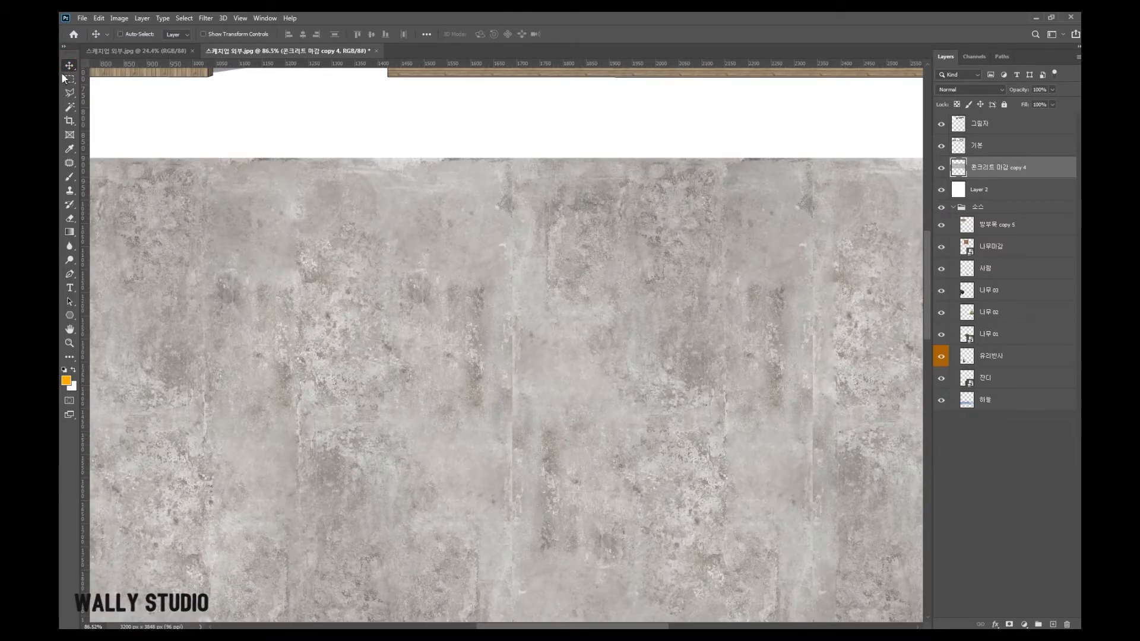
pyautogui.rightClick(542, 247)
pyautogui.click(570, 253)
pyautogui.scroll(-1, 571, 257)
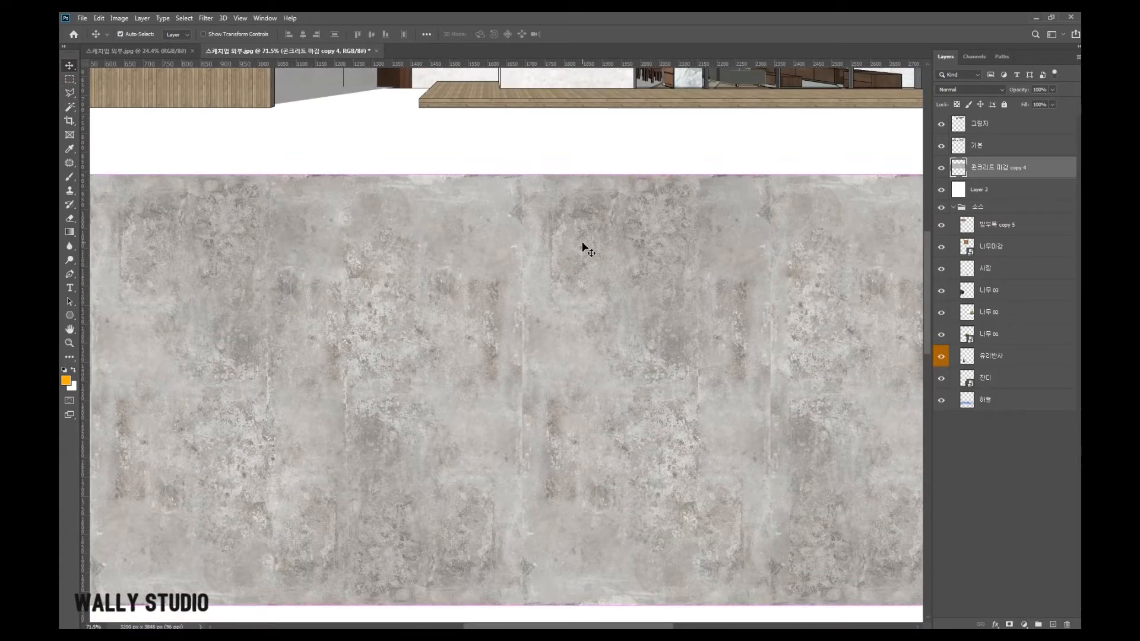
pyautogui.hotkey('ctrl', 'm')
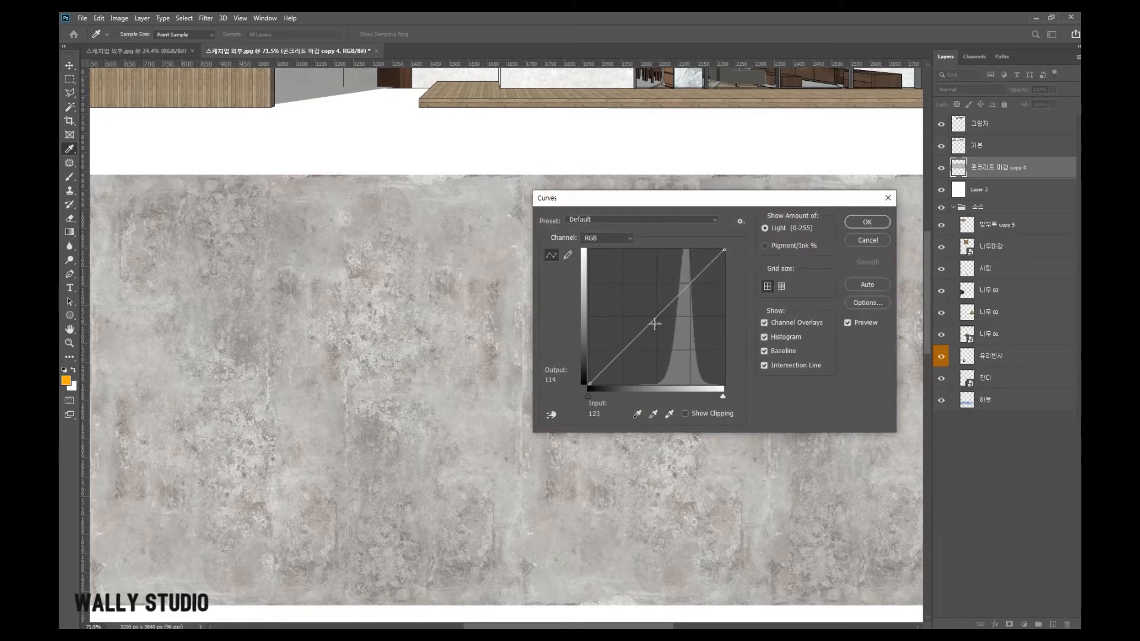
pyautogui.moveTo(657, 317); pyautogui.dragTo(646, 307)
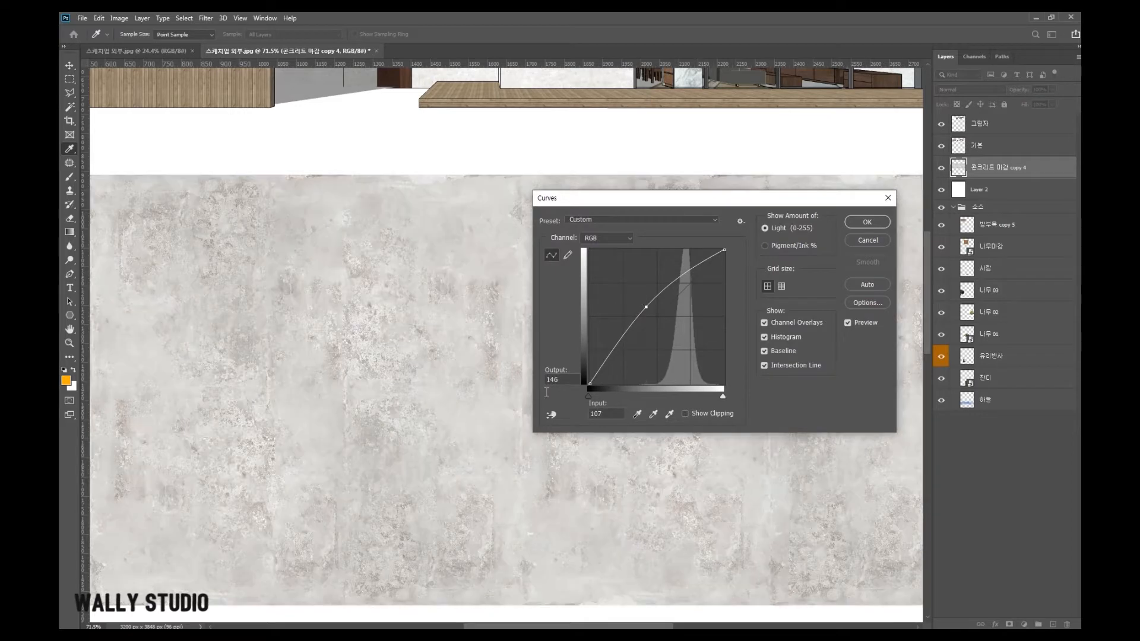
# - Darken the concrete texture by moving the curve point to input 154, output 101
pyautogui.moveTo(646, 307); pyautogui.dragTo(671, 331)
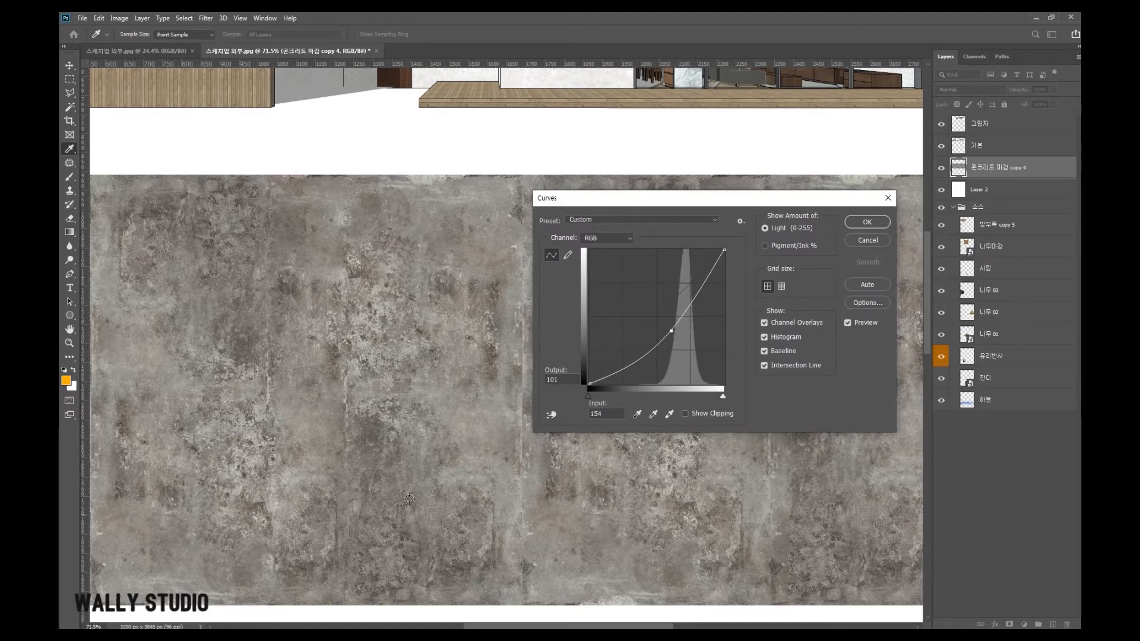
pyautogui.scroll(-2, 501, 229)
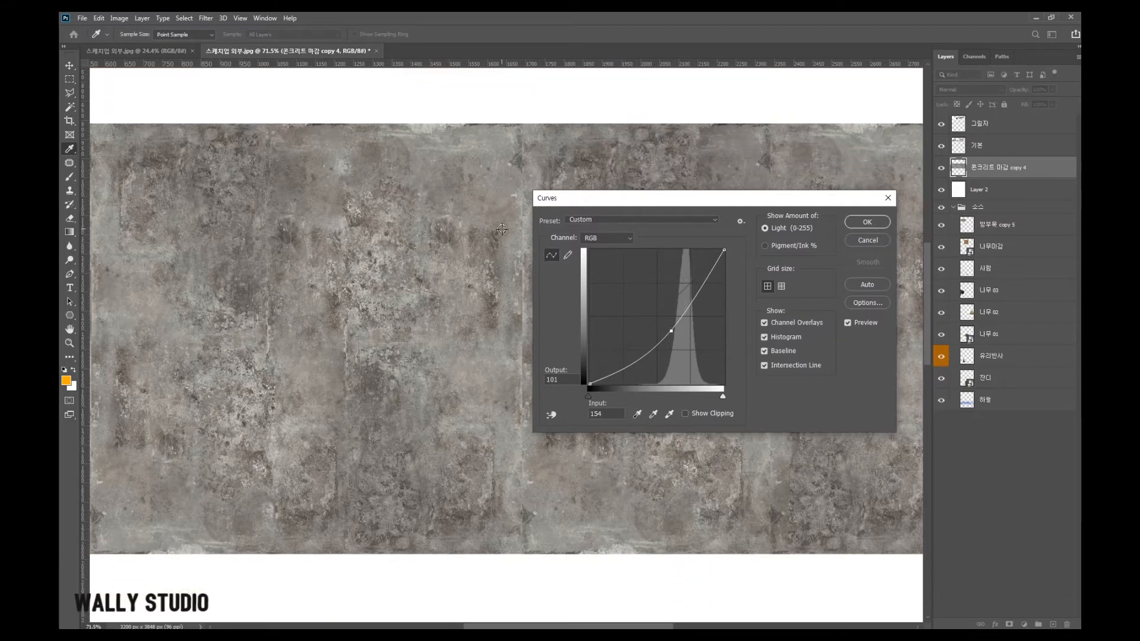
pyautogui.scroll(3, 496, 328)
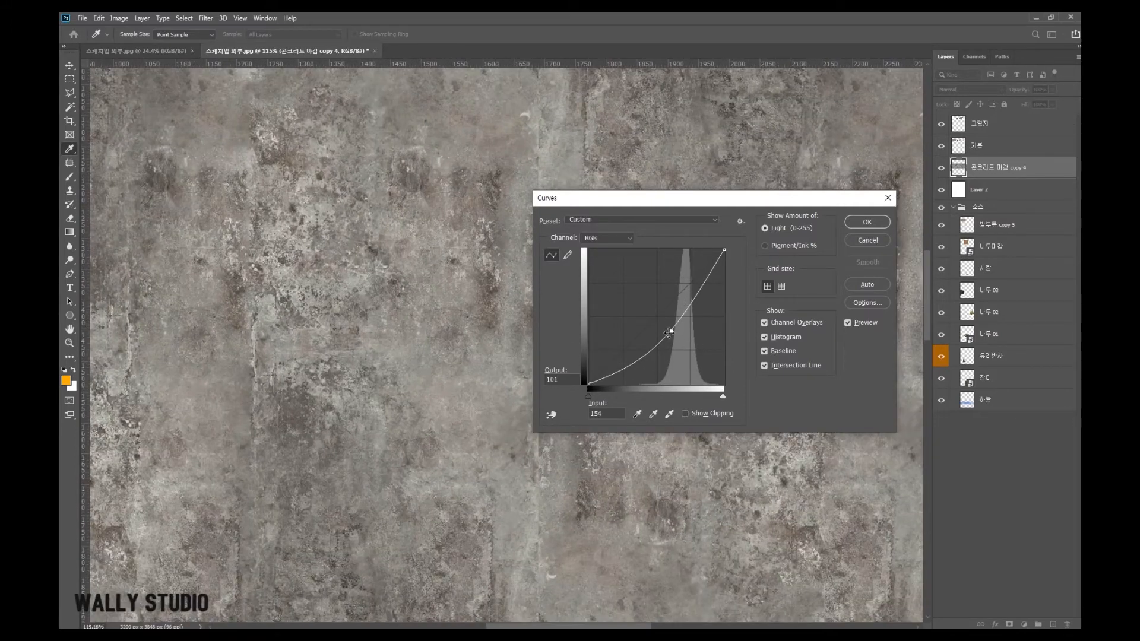
# - Try brighter and darker Curves settings on the concrete texture, then apply the curve with its point at input 130, output 131
pyautogui.moveTo(670, 331); pyautogui.dragTo(638, 296)
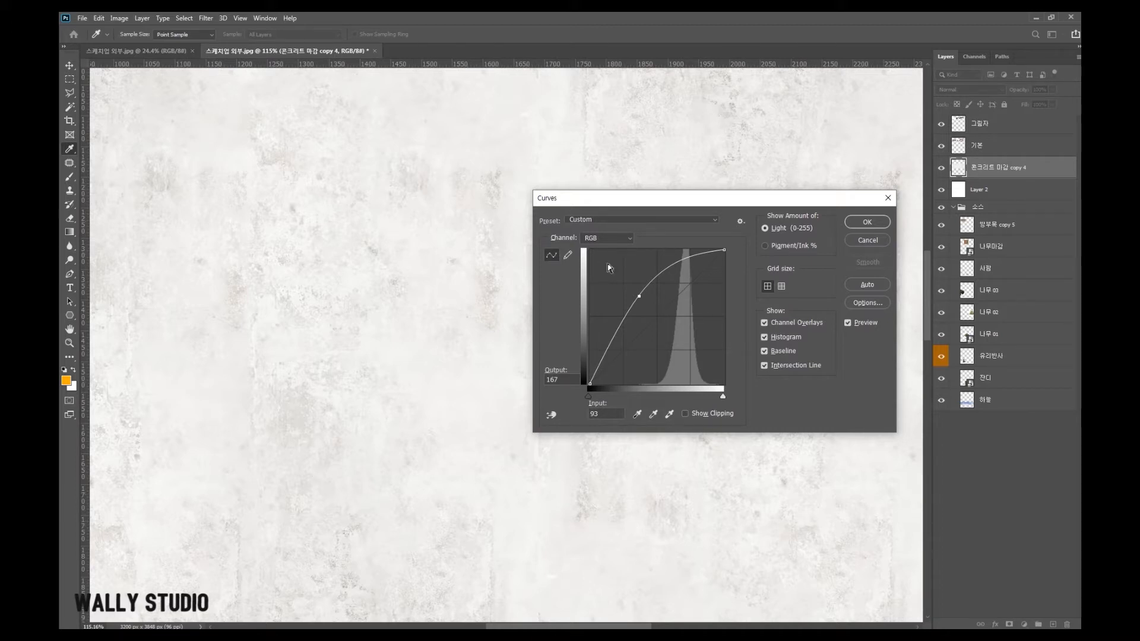
pyautogui.moveTo(645, 310); pyautogui.dragTo(686, 348)
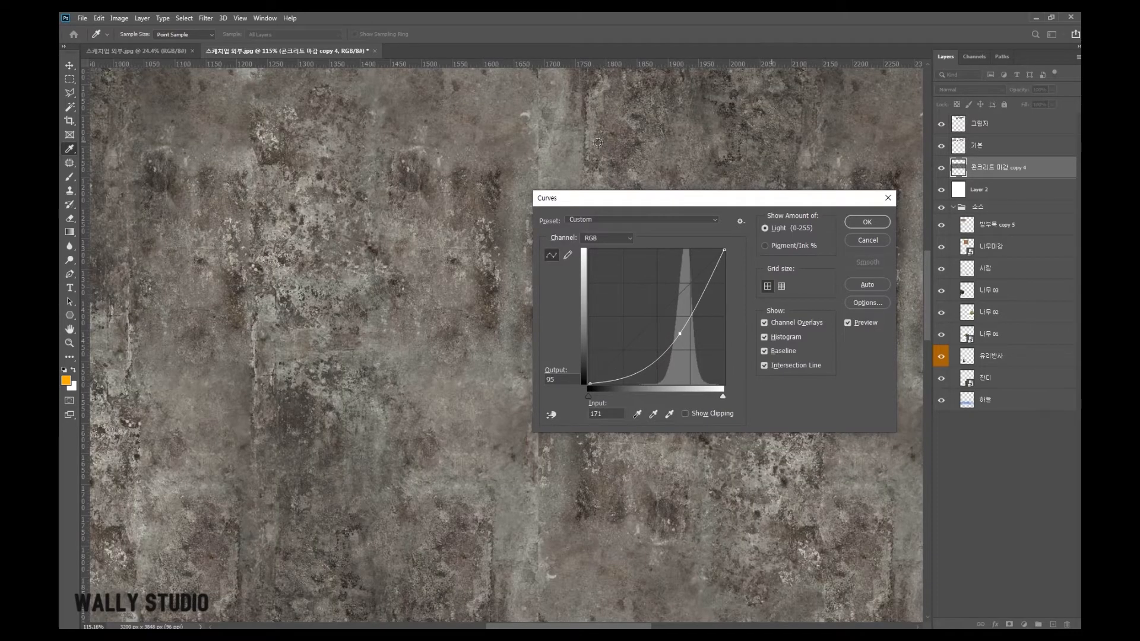
pyautogui.moveTo(677, 335); pyautogui.dragTo(658, 315)
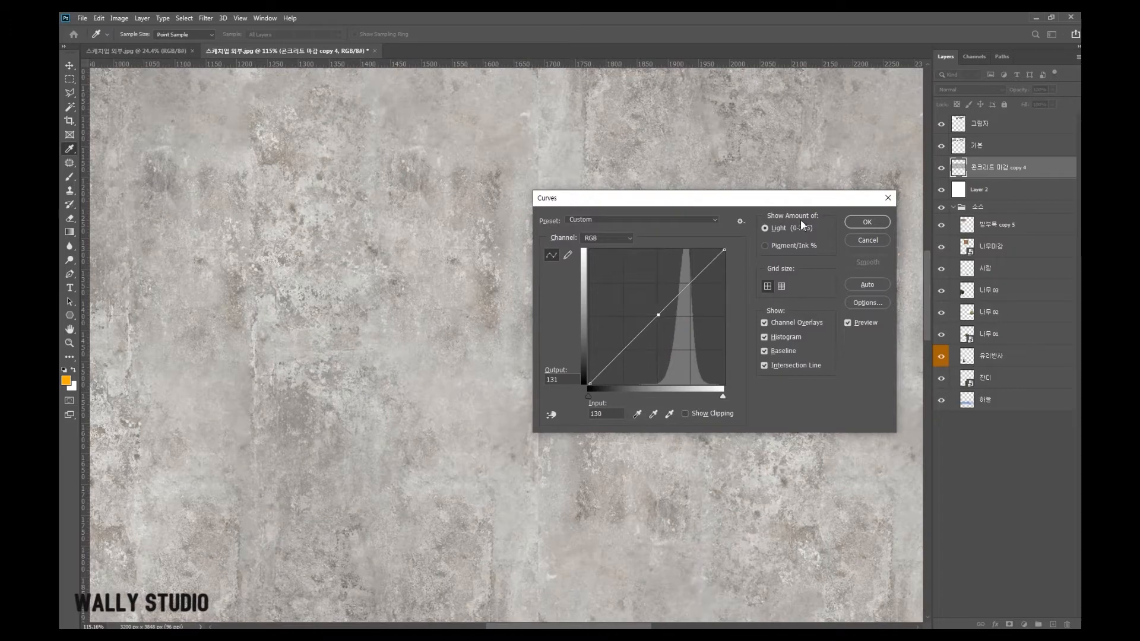
pyautogui.click(867, 224)
pyautogui.press('v')
pyautogui.scroll(-3, 475, 321)
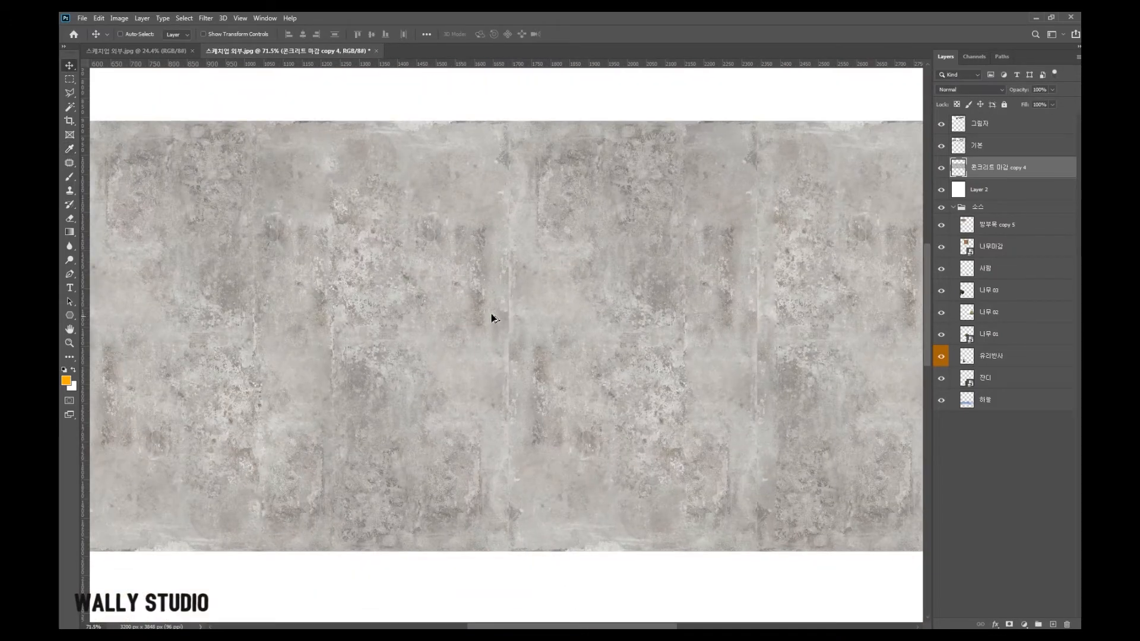
# - Try lightening the concrete texture in Hue/Saturation with Lightness +6 and then +99, and discard the adjustment
pyautogui.hotkey('ctrl', 'u')
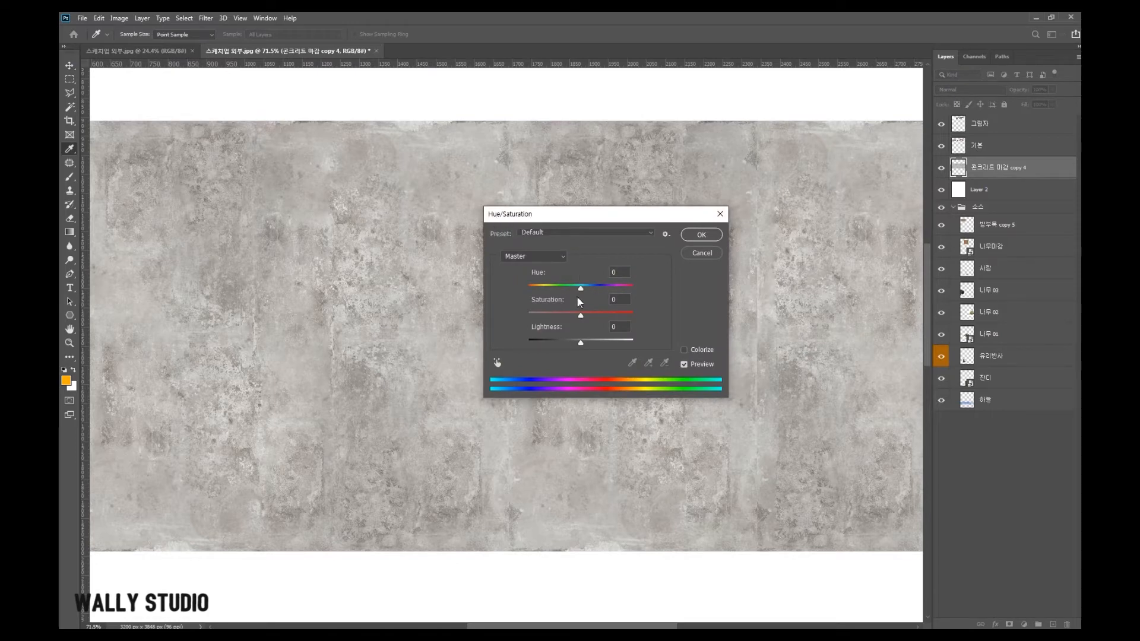
pyautogui.scroll(3, 587, 359)
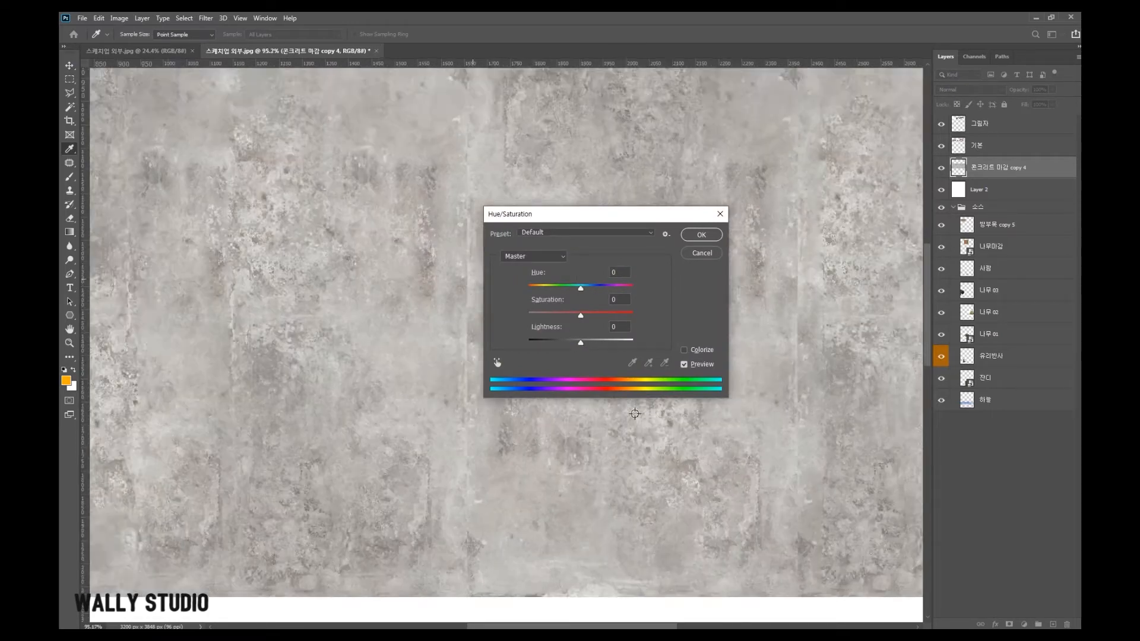
pyautogui.click(579, 344)
pyautogui.moveTo(579, 345)
pyautogui.mouseDown()
pyautogui.moveTo(532, 344)
pyautogui.moveTo(636, 356)
pyautogui.moveTo(587, 357)
pyautogui.mouseUp()
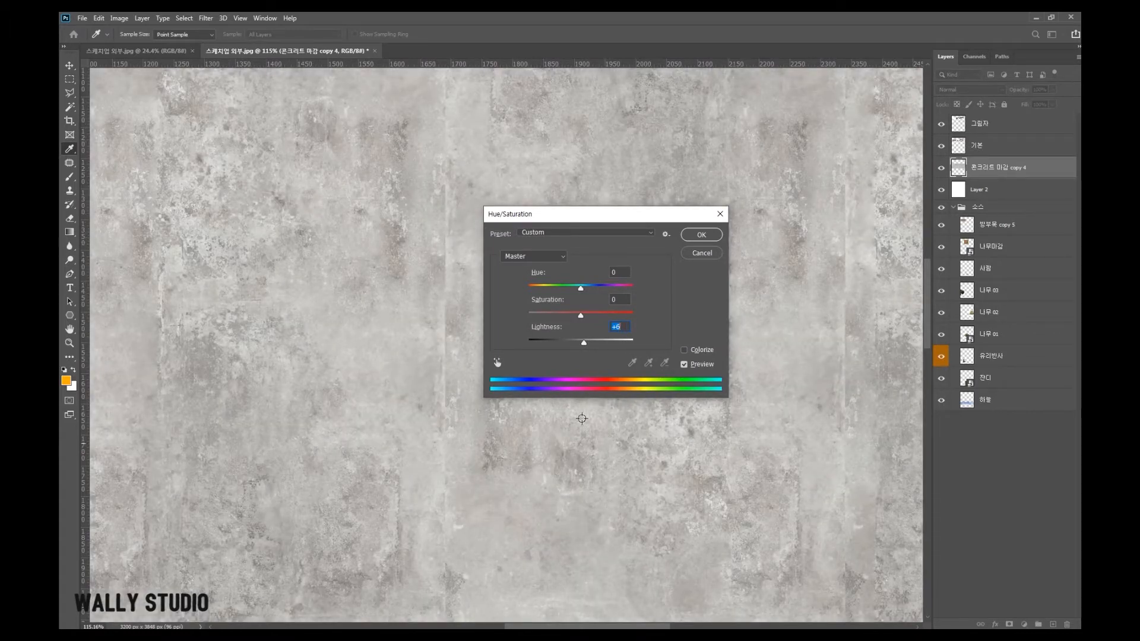
pyautogui.moveTo(592, 347); pyautogui.dragTo(634, 354)
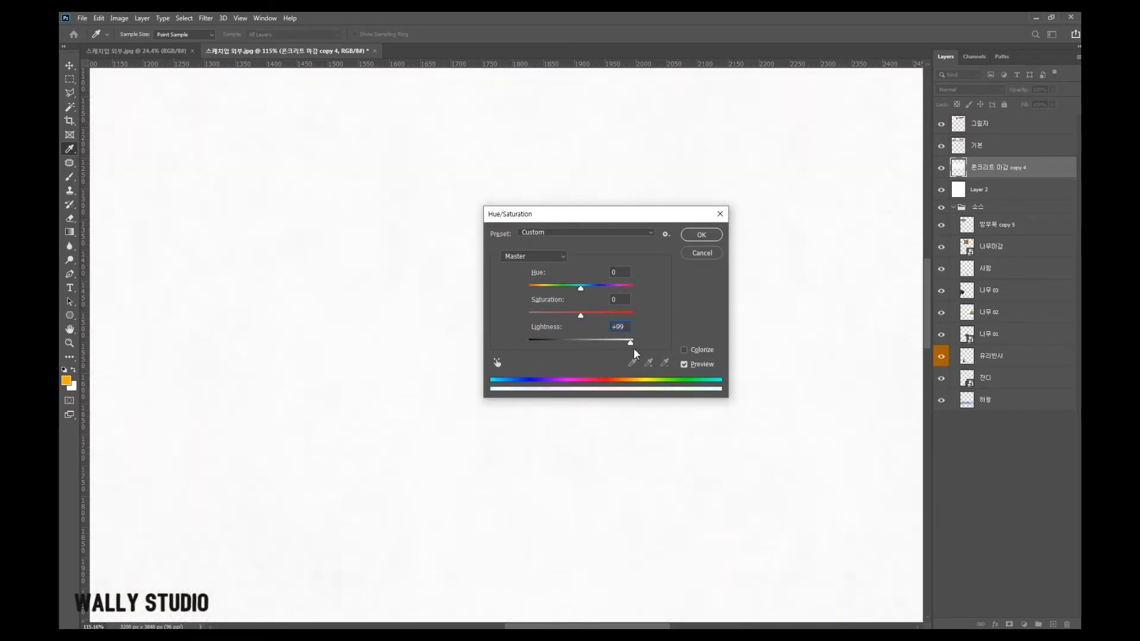
pyautogui.click(720, 213)
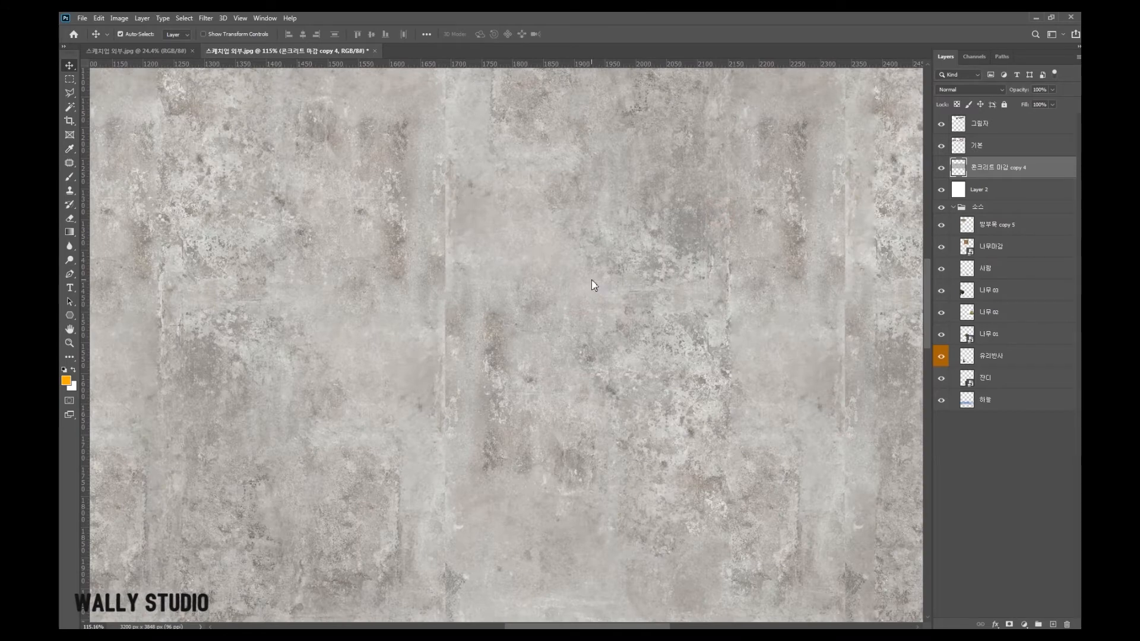
# - Open Curves for the concrete texture, brighten it at input 91, output 164, and darken it with the point at input 194, output 51
pyautogui.hotkey('ctrl', 'm')
pyautogui.moveTo(658, 316); pyautogui.dragTo(638, 297)
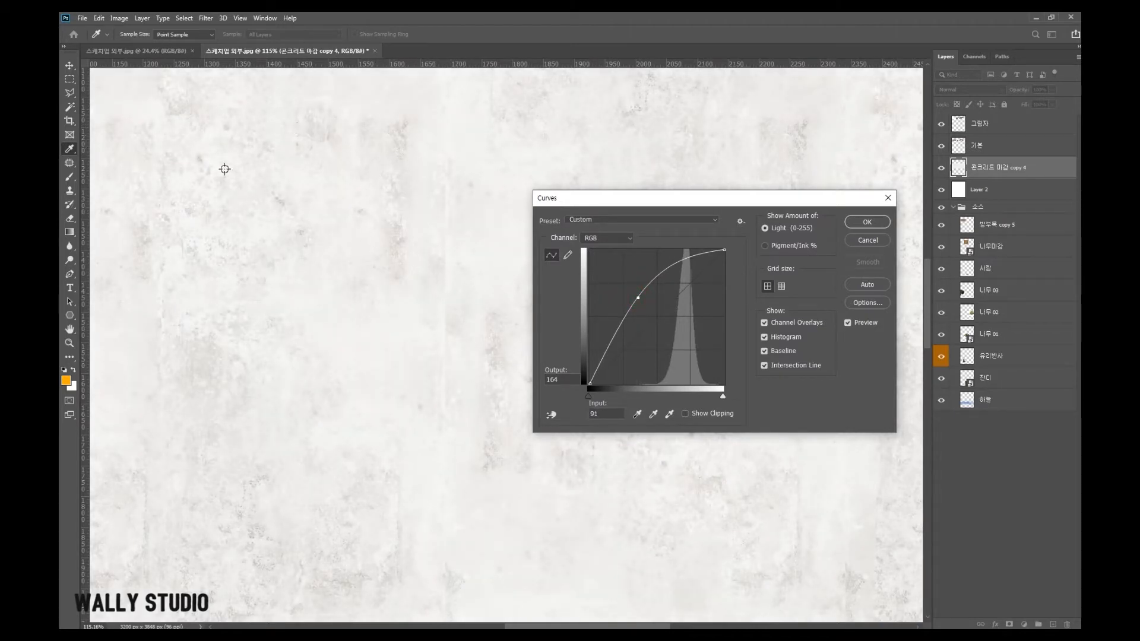
pyautogui.moveTo(637, 297); pyautogui.dragTo(692, 357)
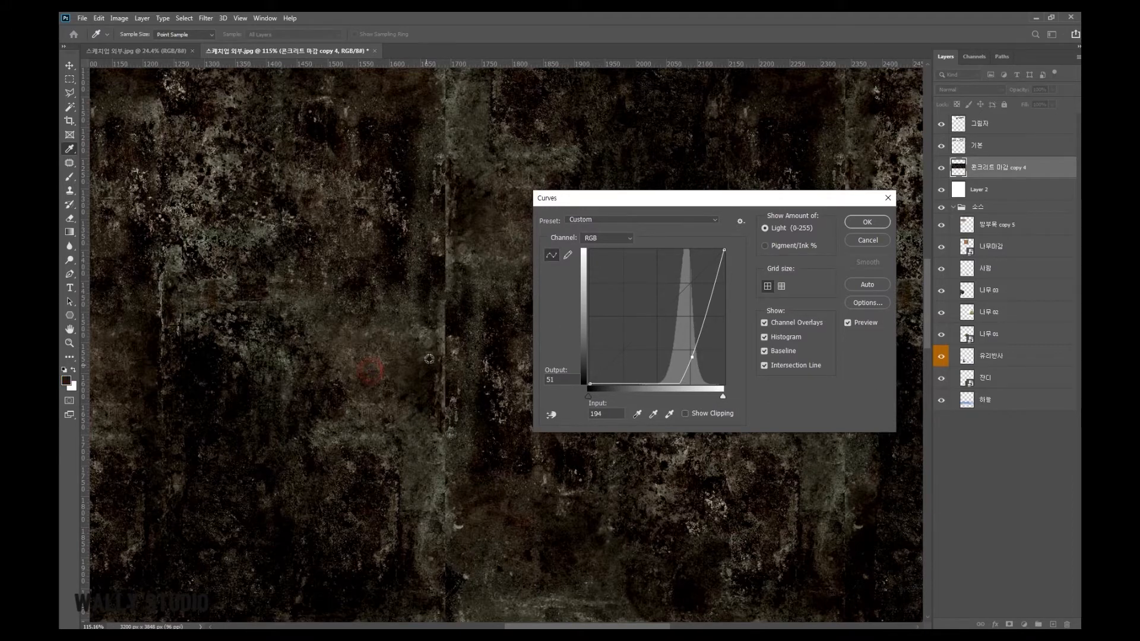
# - Inspect the darkened concrete texture, soften the darkening by raising the curve point, and apply Curves
pyautogui.scroll(-6, 430, 365)
pyautogui.scroll(2, 479, 242)
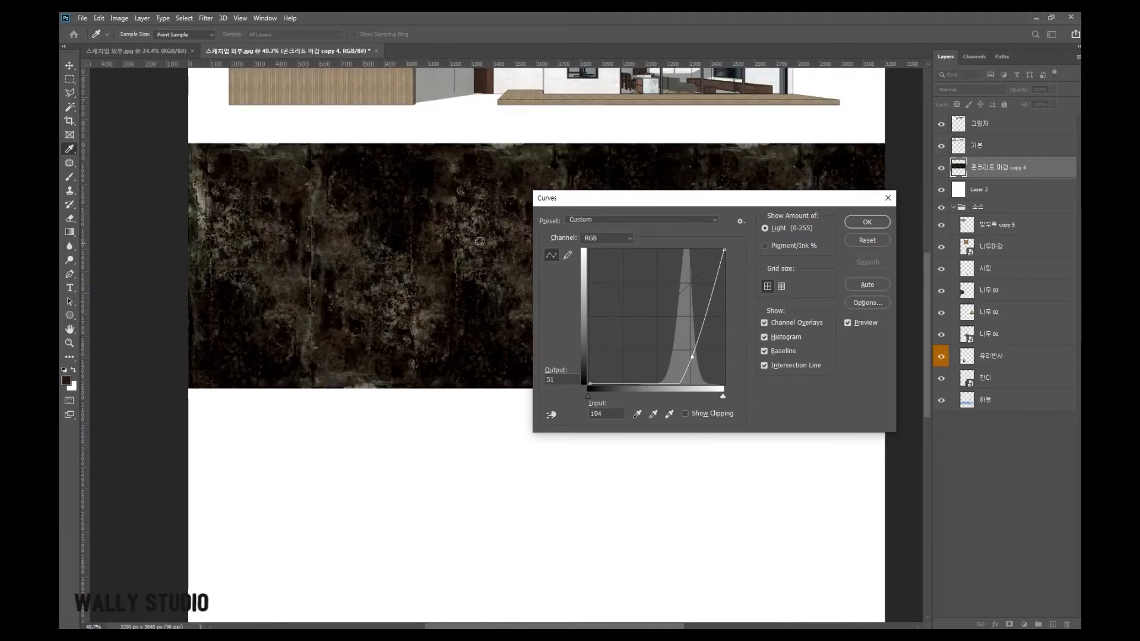
pyautogui.scroll(2, 479, 242)
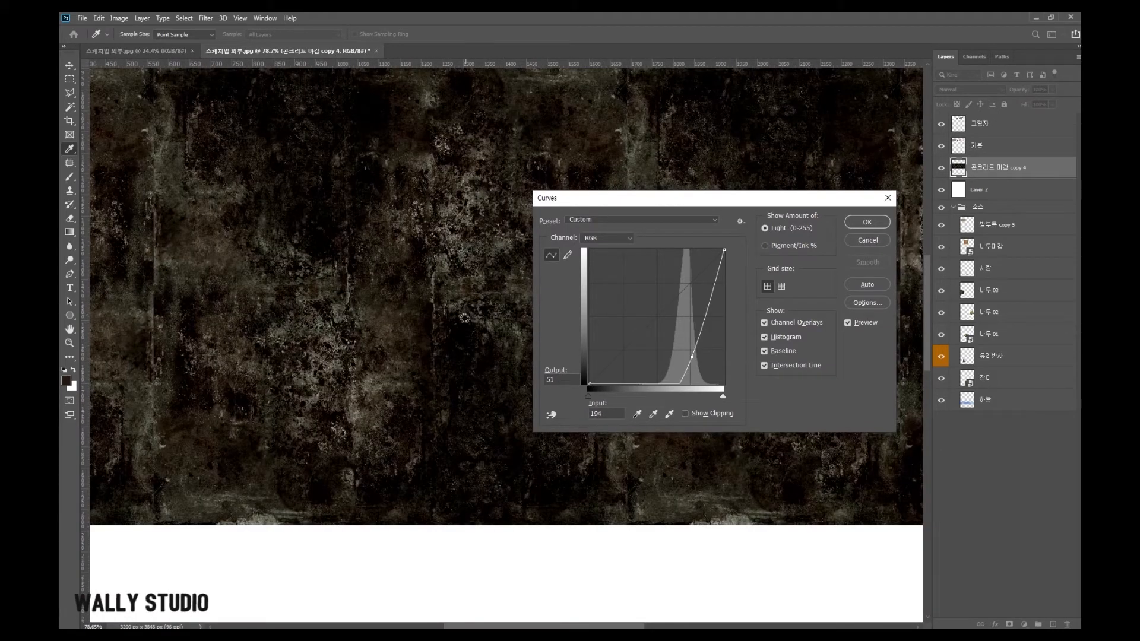
pyautogui.scroll(1, 451, 254)
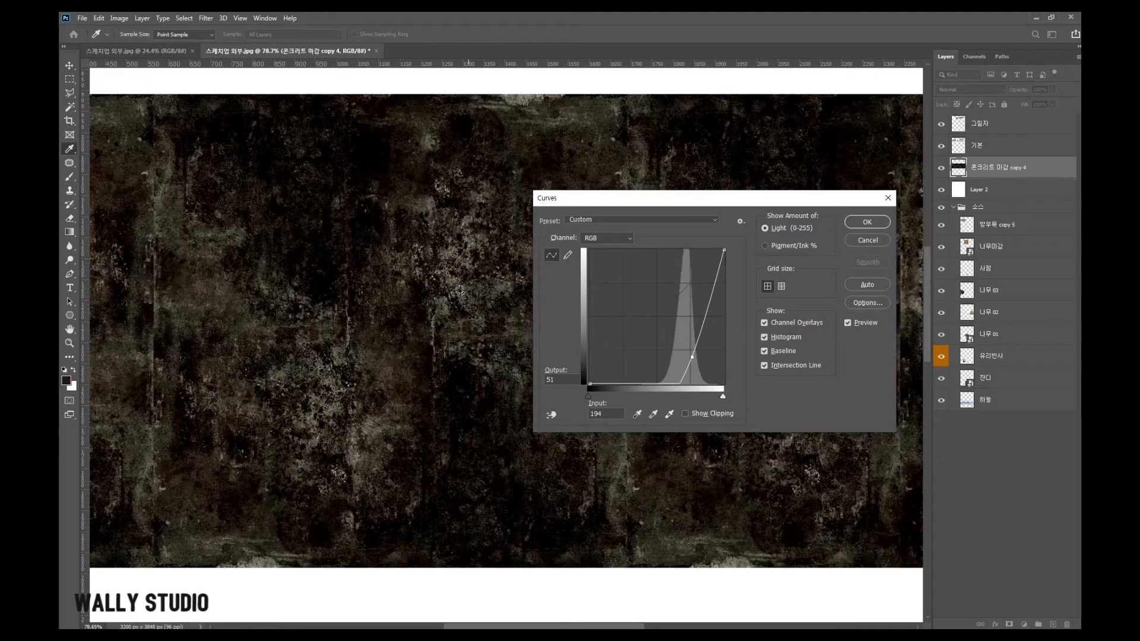
pyautogui.scroll(1, 451, 254)
pyautogui.scroll(-4, 454, 332)
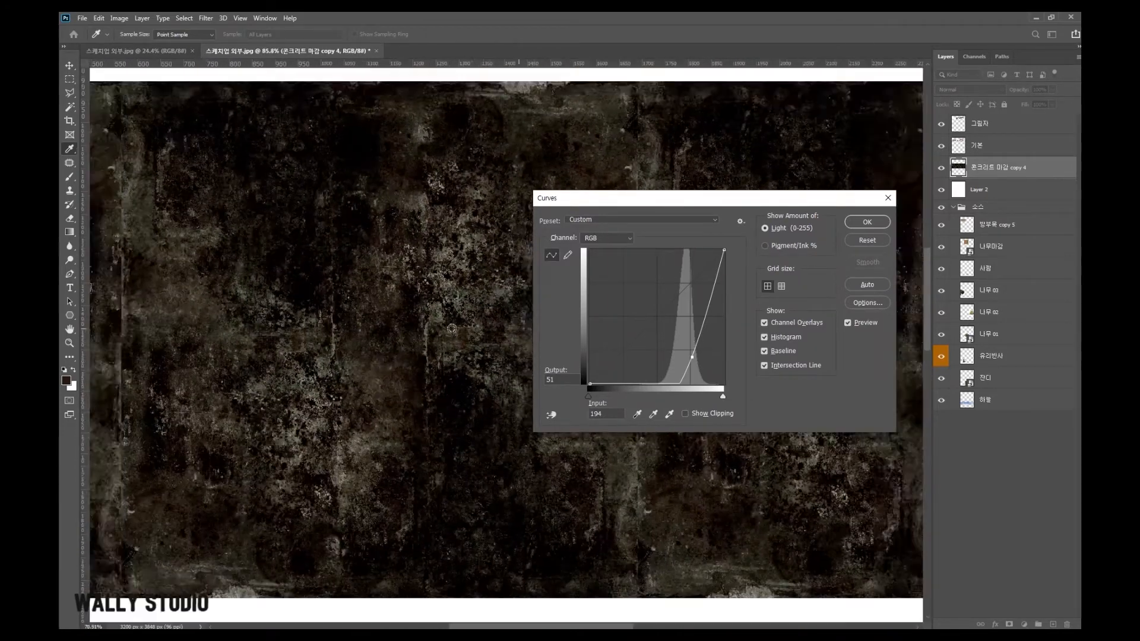
pyautogui.scroll(2, 442, 323)
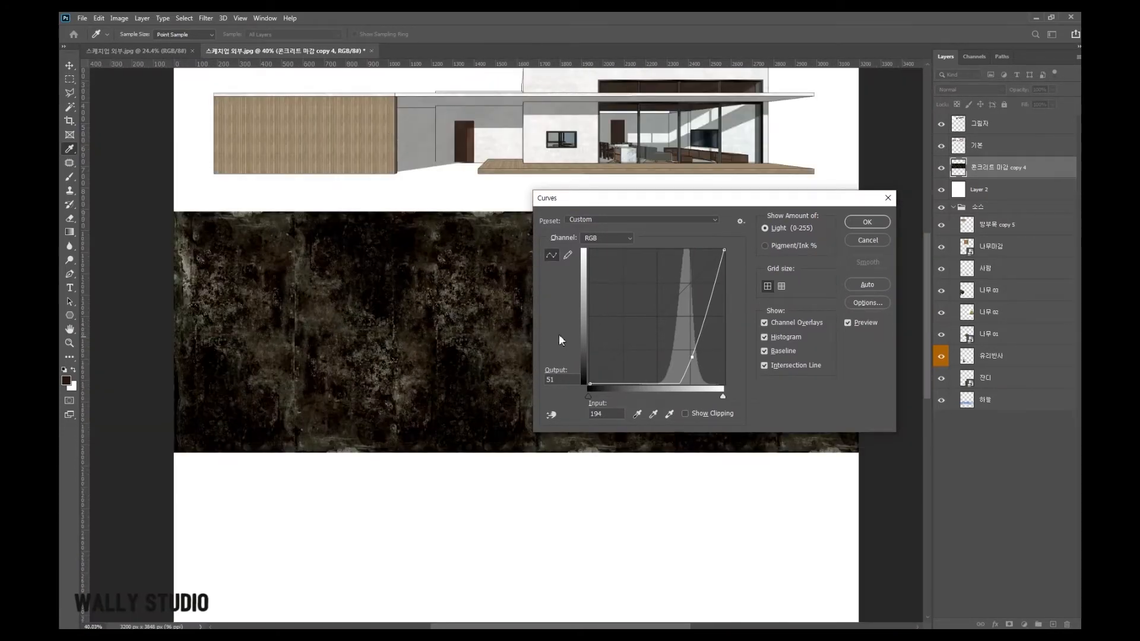
pyautogui.moveTo(690, 359); pyautogui.dragTo(674, 338)
pyautogui.click(867, 221)
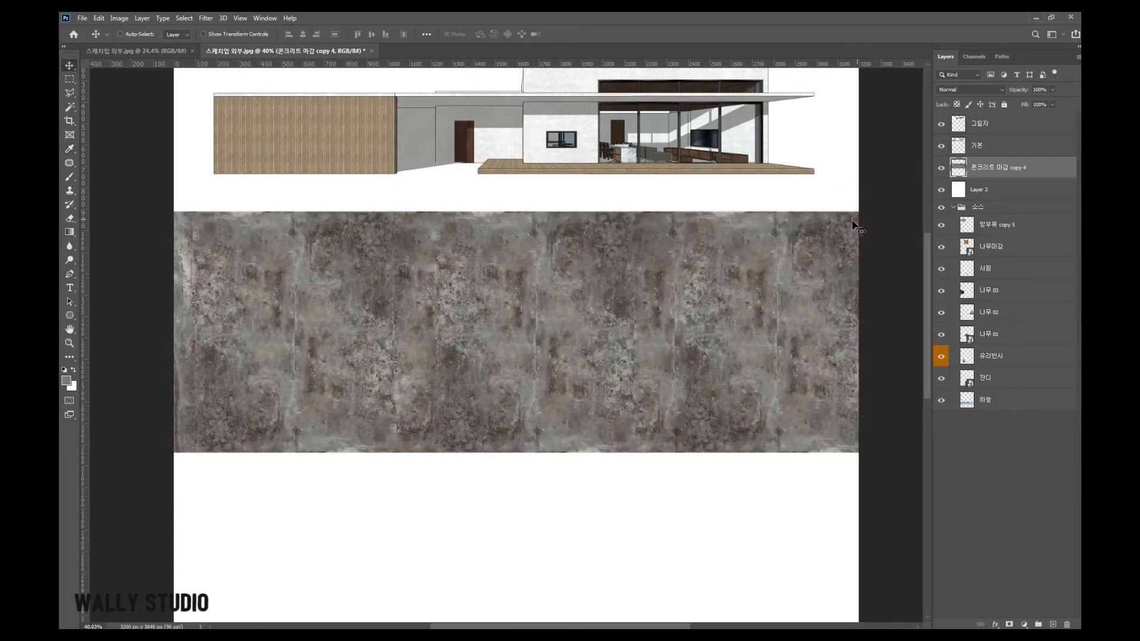
# - Darken the concrete texture in Hue/Saturation with Lightness -39
pyautogui.hotkey('ctrl', 'u')
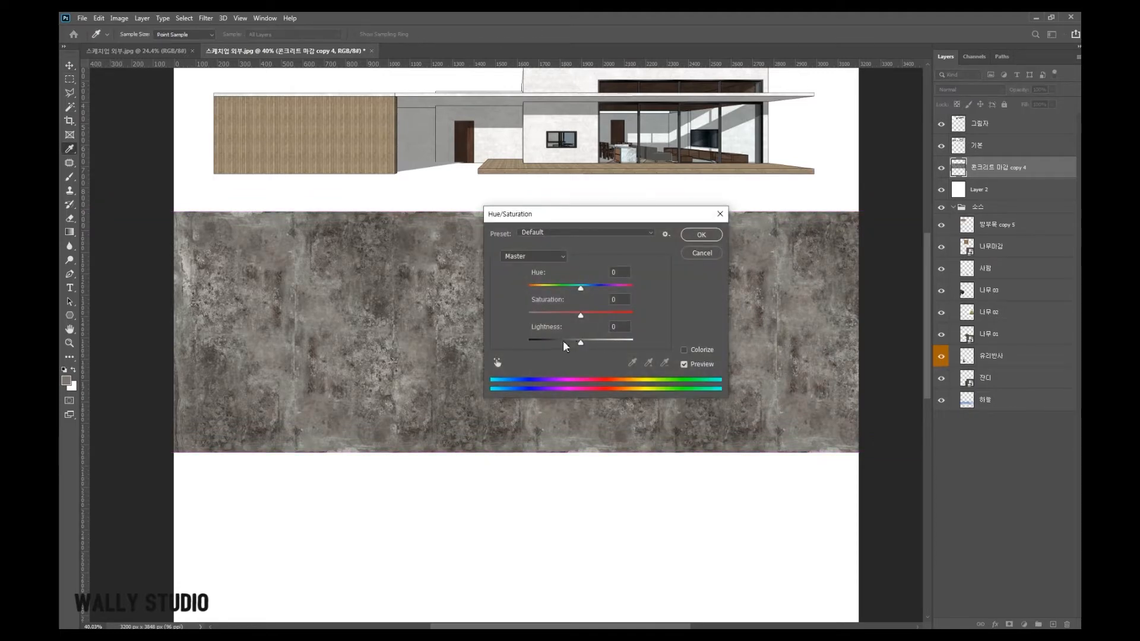
pyautogui.moveTo(553, 346); pyautogui.dragTo(562, 348)
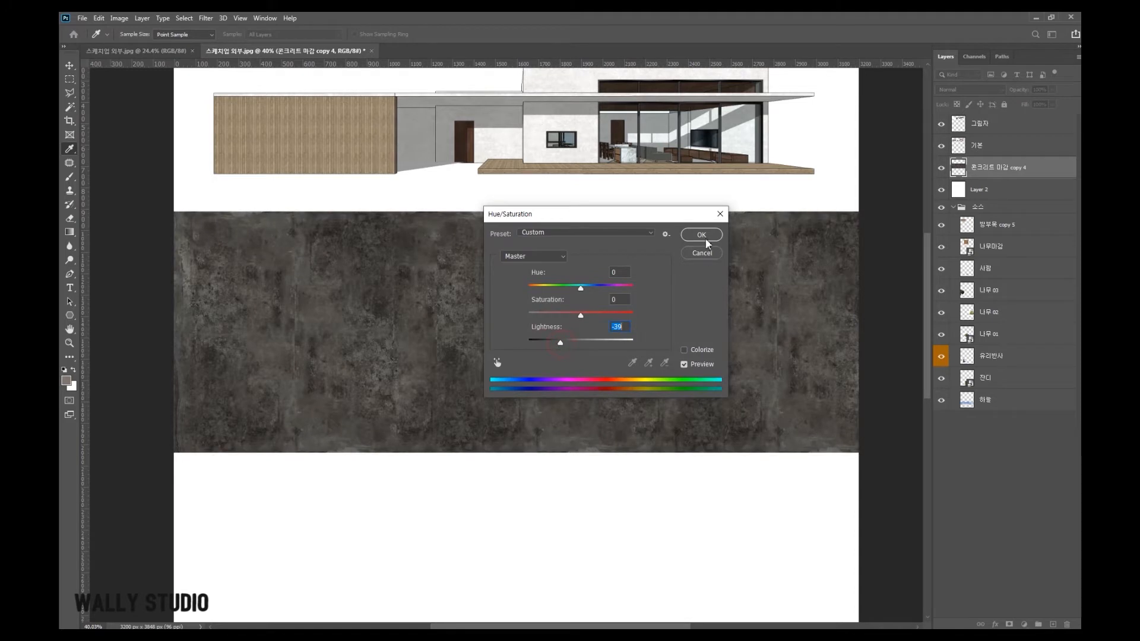
pyautogui.click(701, 235)
# - Brighten the darkened concrete slightly in Curves with a point at input 118, output 140
pyautogui.hotkey('ctrl', 'm')
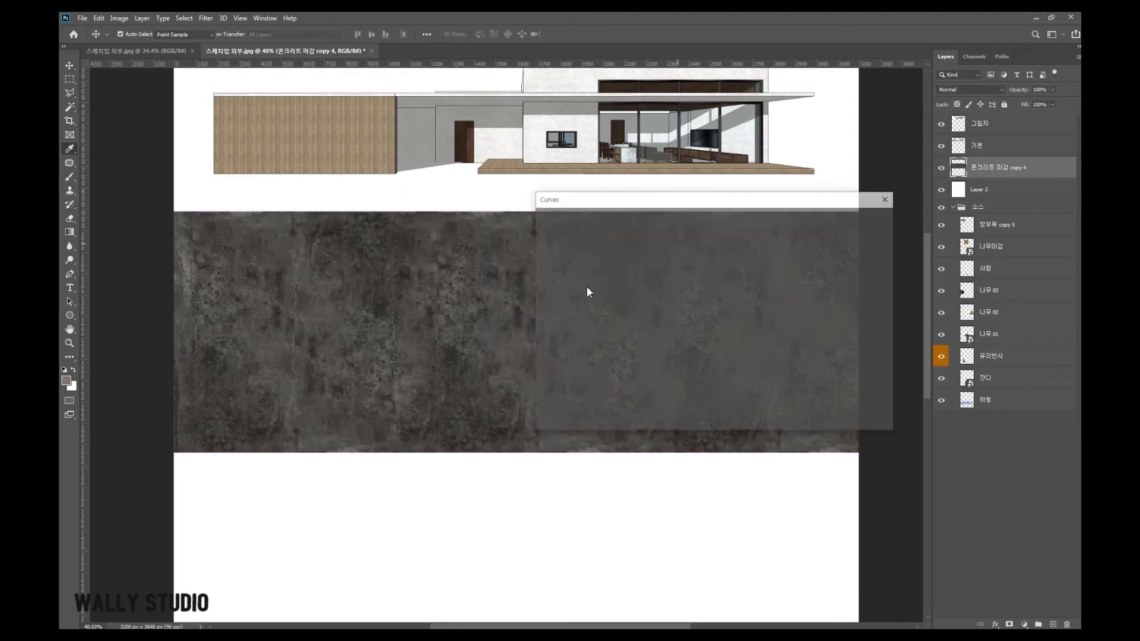
pyautogui.moveTo(658, 313); pyautogui.dragTo(652, 309)
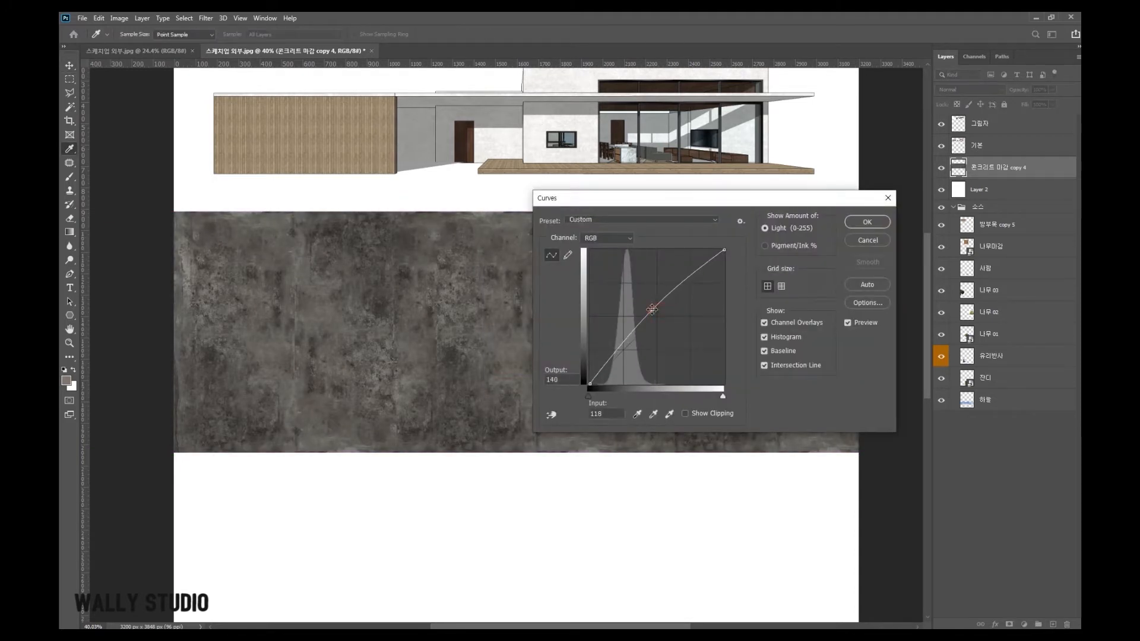
pyautogui.click(878, 220)
# - Darken the concrete texture strongly in Hue/Saturation with Lightness -66
pyautogui.hotkey('ctrl', 'u')
pyautogui.moveTo(581, 340); pyautogui.dragTo(546, 341)
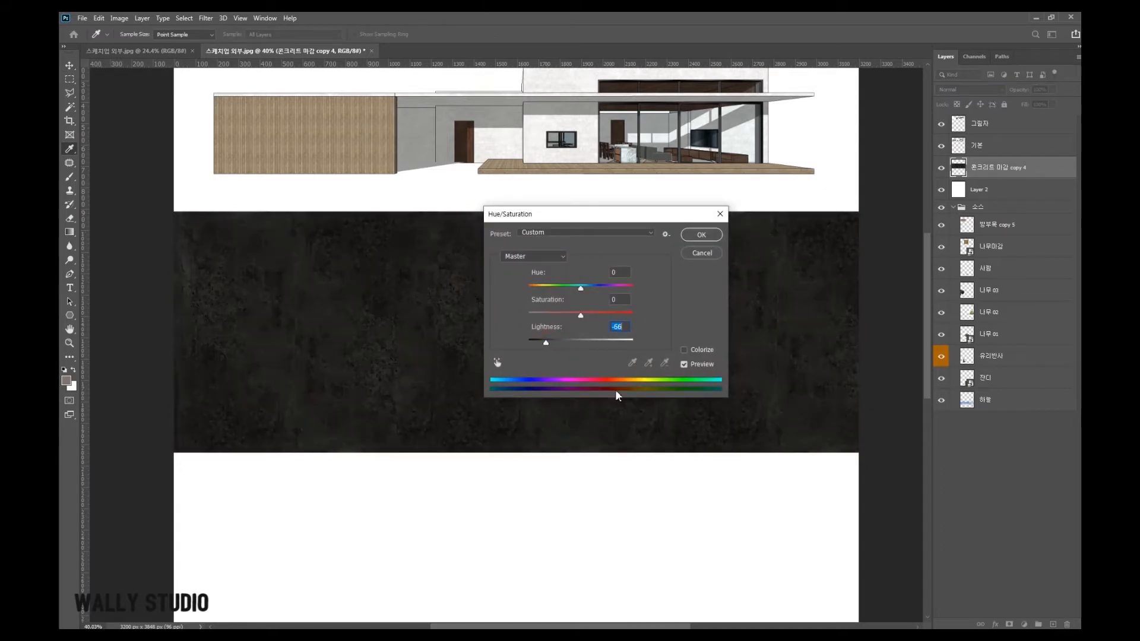
pyautogui.click(709, 236)
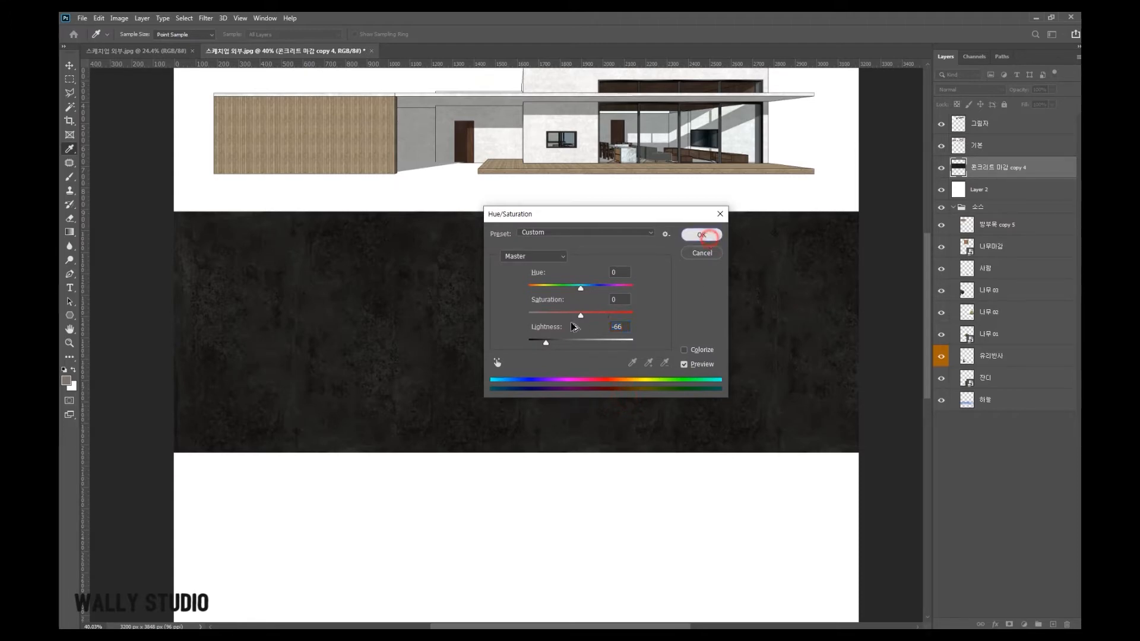
# - Undo the Curves and Hue/Saturation darkening to restore the light concrete texture
pyautogui.press('v')
pyautogui.scroll(3, 575, 328)
pyautogui.hotkey('ctrl', 'z')
pyautogui.hotkey('ctrl', 'z')
pyautogui.hotkey('ctrl', 'z')
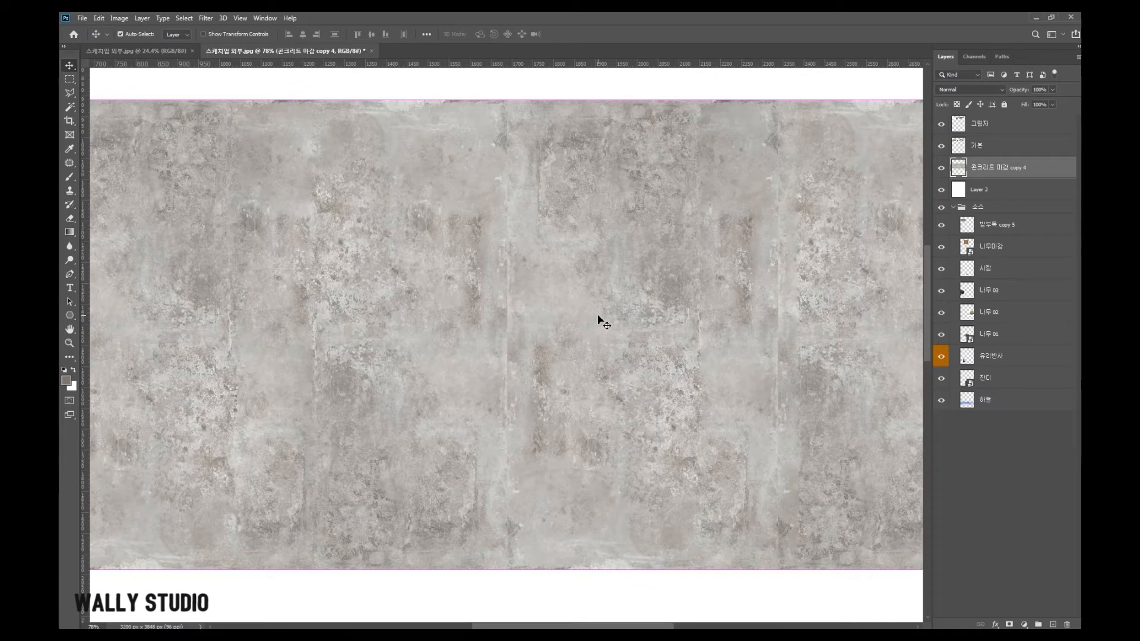
# - Try darkening the concrete texture in Curves with a point at input 199, output 62, and discard the adjustment
pyautogui.hotkey('ctrl', 'm')
pyautogui.moveTo(657, 318); pyautogui.dragTo(692, 351)
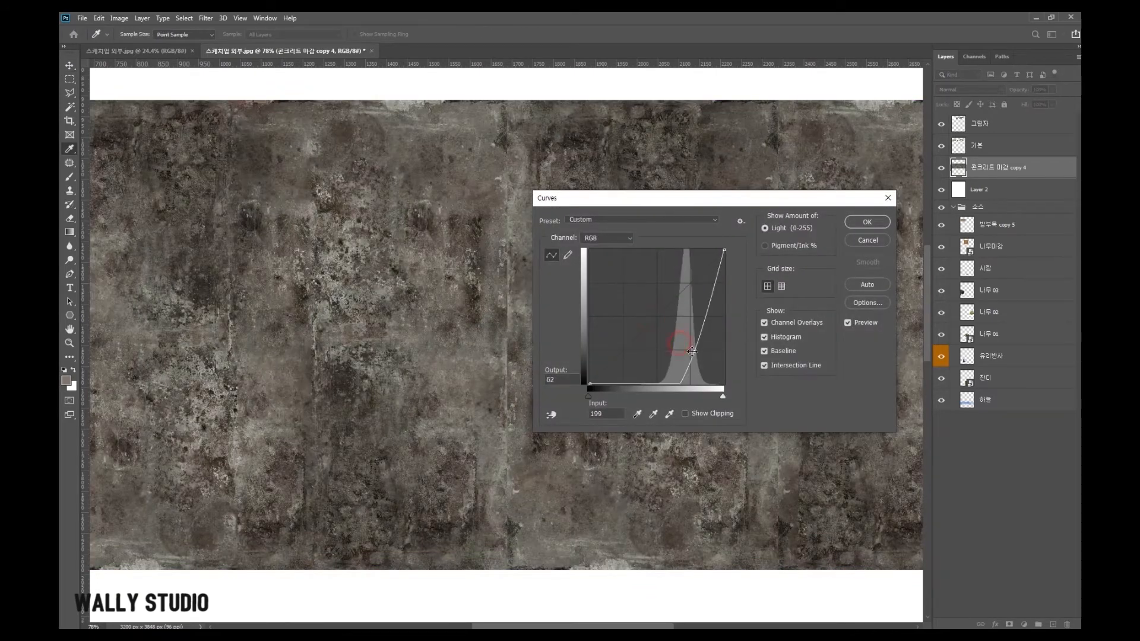
pyautogui.click(888, 198)
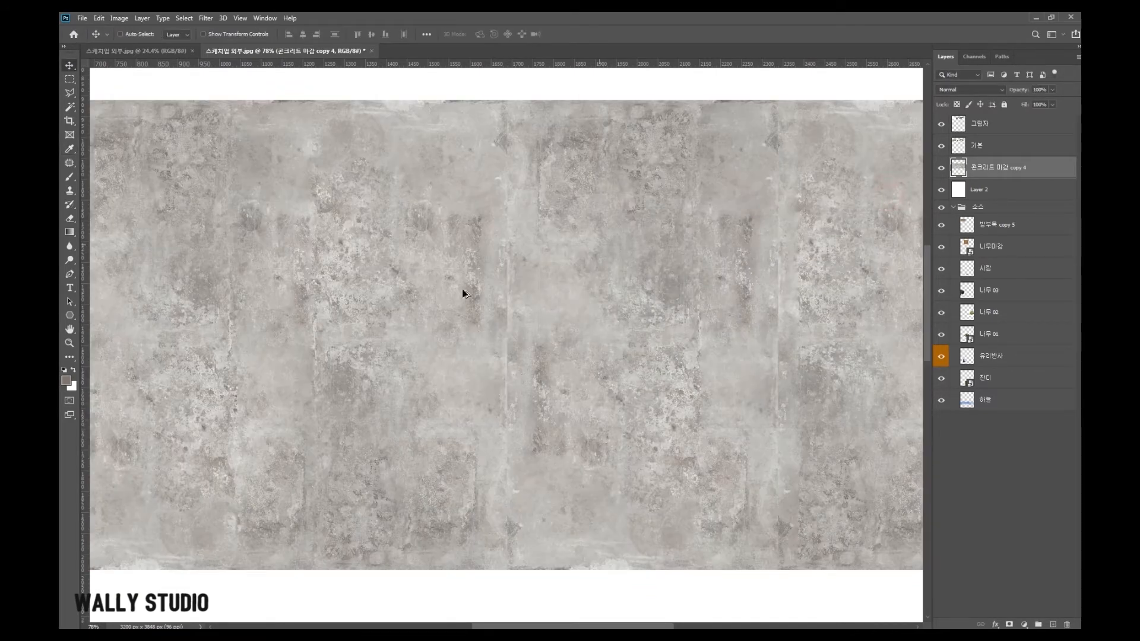
# - Select the right half of the concrete texture on the 콘크리트 마감 copy 4 layer and cut it to a new layer
pyautogui.scroll(-3, 529, 390)
pyautogui.rightClick(503, 349)
pyautogui.click(510, 351)
pyautogui.press('m')
pyautogui.moveTo(479, 168); pyautogui.dragTo(920, 626)
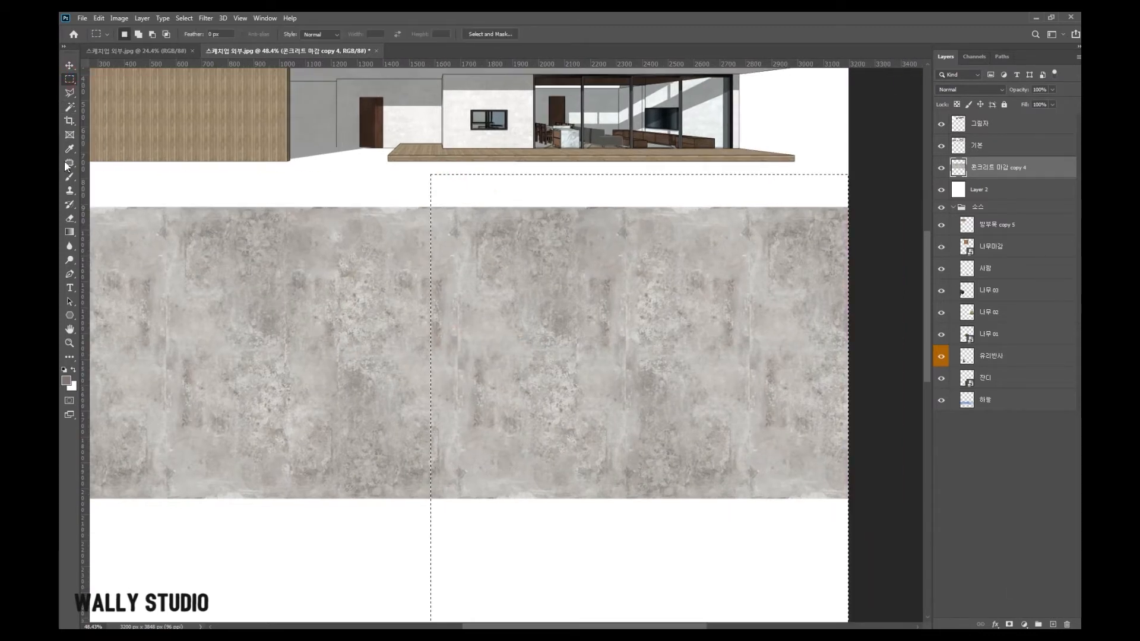
pyautogui.click(70, 66)
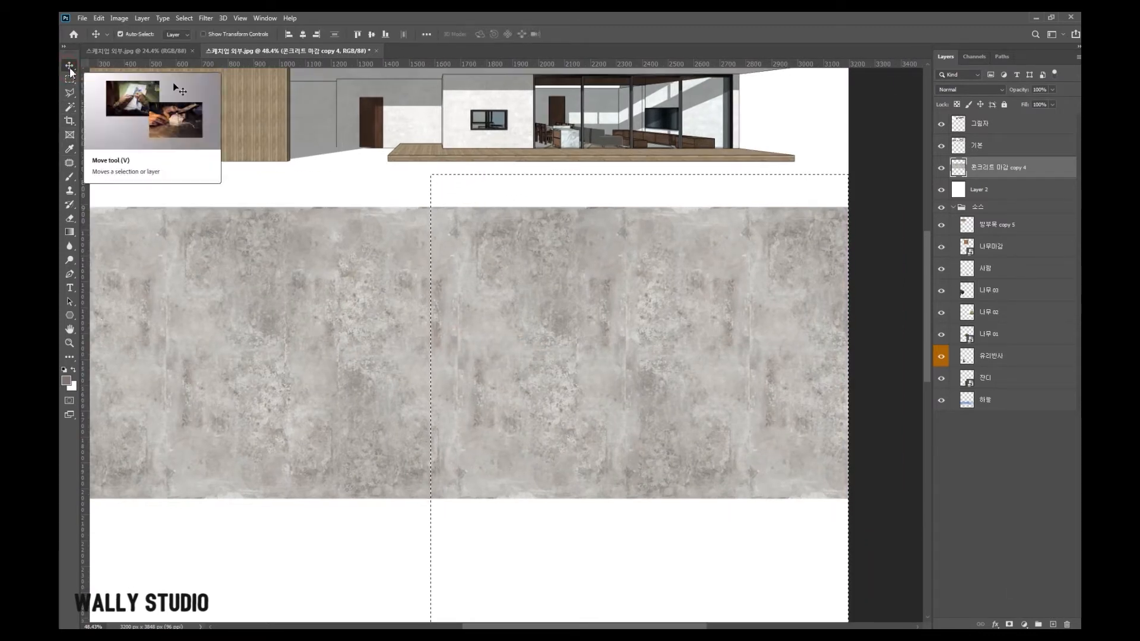
pyautogui.hotkey('ctrl', 'j')
pyautogui.moveTo(508, 288)
pyautogui.mouseDown()
pyautogui.moveTo(522, 346)
pyautogui.moveTo(543, 278)
pyautogui.moveTo(508, 288)
pyautogui.mouseUp()
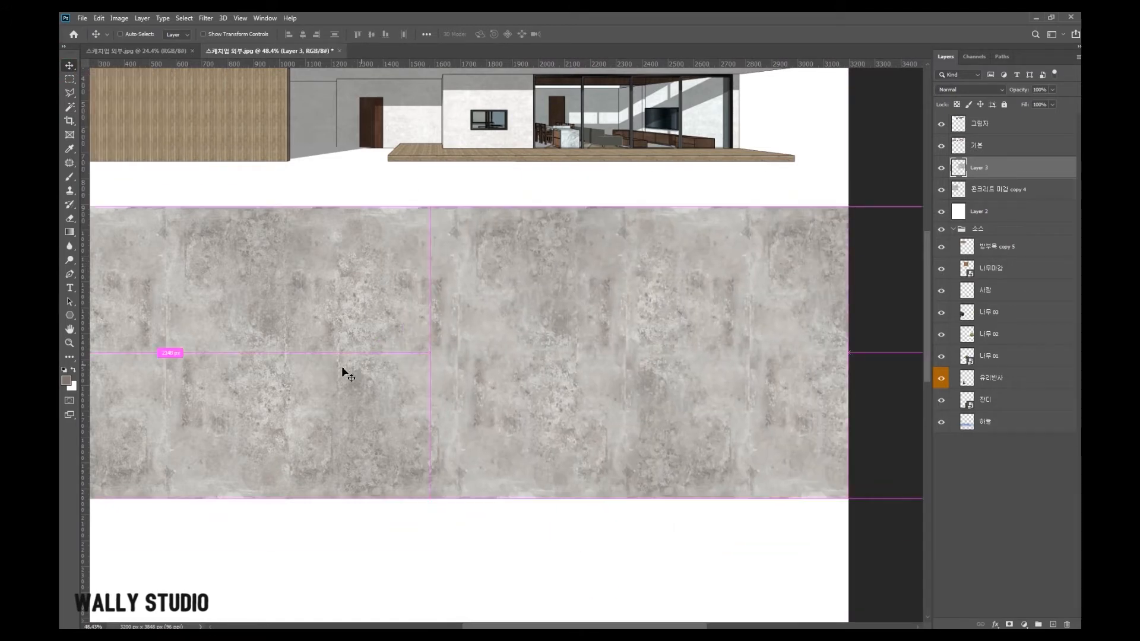
# - Darken the right half of the concrete to nearly black with high contrast using Curves
pyautogui.scroll(3, 420, 364)
pyautogui.hotkey('ctrl', 'm')
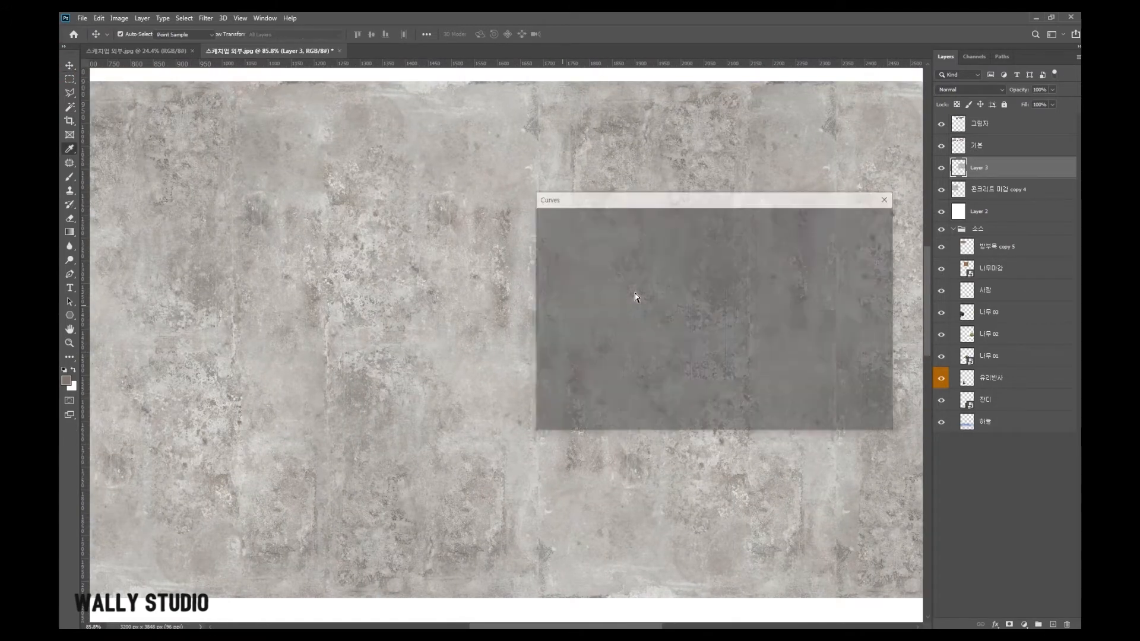
pyautogui.moveTo(698, 347)
pyautogui.mouseDown()
pyautogui.moveTo(704, 356)
pyautogui.moveTo(681, 338)
pyautogui.moveTo(697, 352)
pyautogui.mouseUp()
pyautogui.click(874, 224)
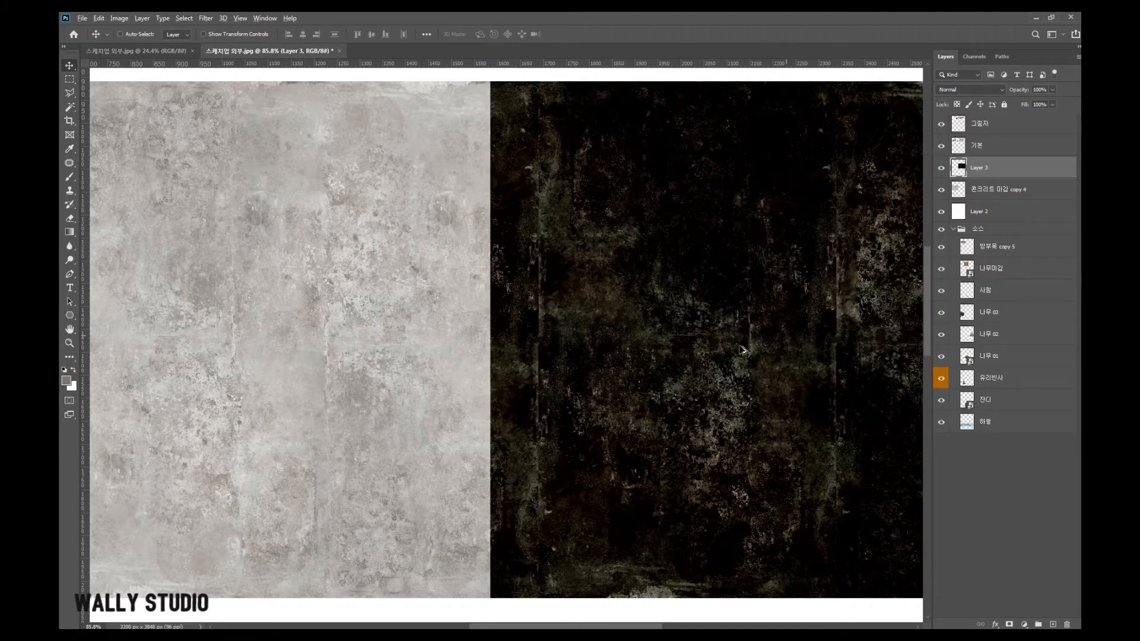
# - Select the left concrete half on the 콘크리트 마감 copy 4 layer and darken it slightly with Curves
pyautogui.scroll(2, 787, 343)
pyautogui.rightClick(381, 318)
pyautogui.click(394, 311)
pyautogui.hotkey('ctrl', 'm')
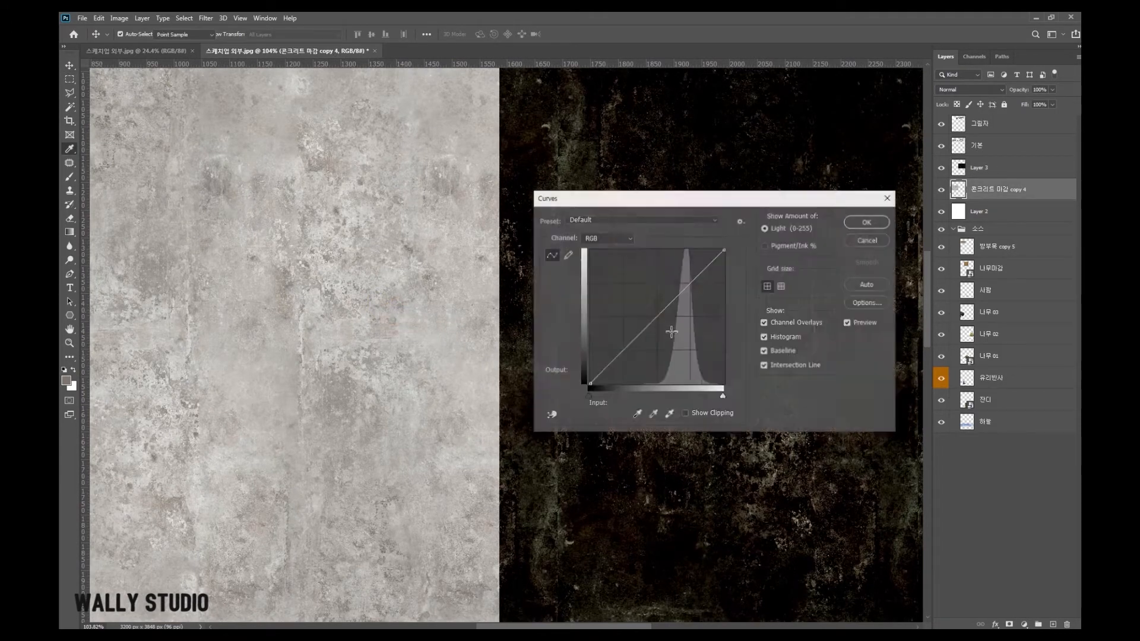
pyautogui.moveTo(667, 307); pyautogui.dragTo(668, 326)
pyautogui.click(869, 223)
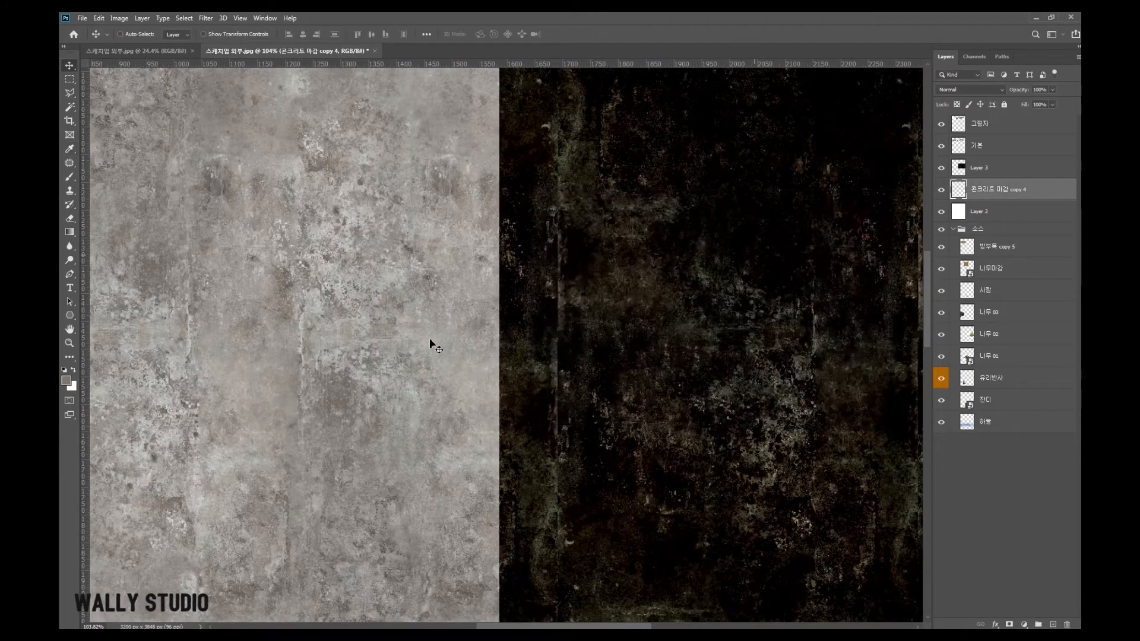
# - Darken the left concrete half with a Hue/Saturation lightness of -73 and compare its texture detail with the Curves-darkened right half
pyautogui.hotkey('ctrl', 'u')
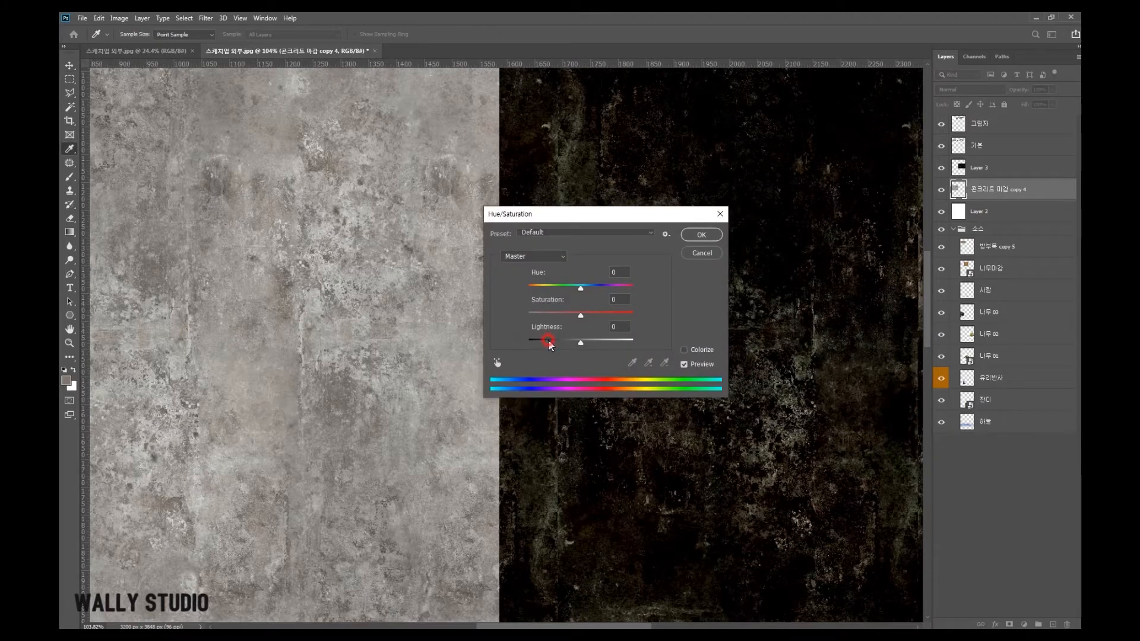
pyautogui.click(548, 343)
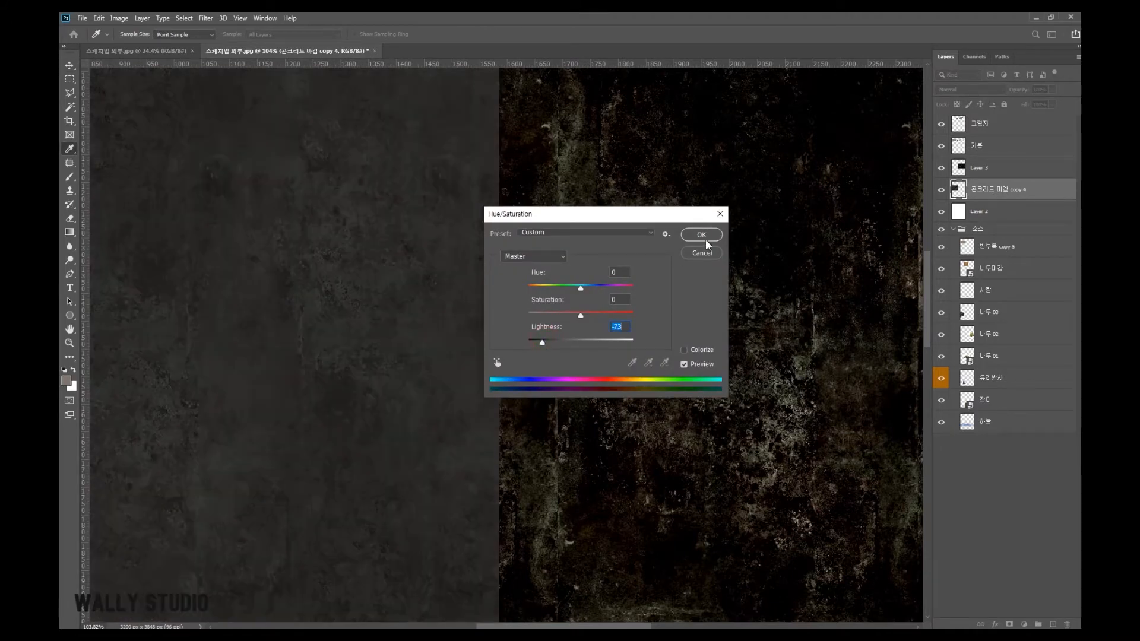
pyautogui.click(701, 235)
pyautogui.press('v')
pyautogui.scroll(-5, 419, 385)
pyautogui.scroll(5, 419, 384)
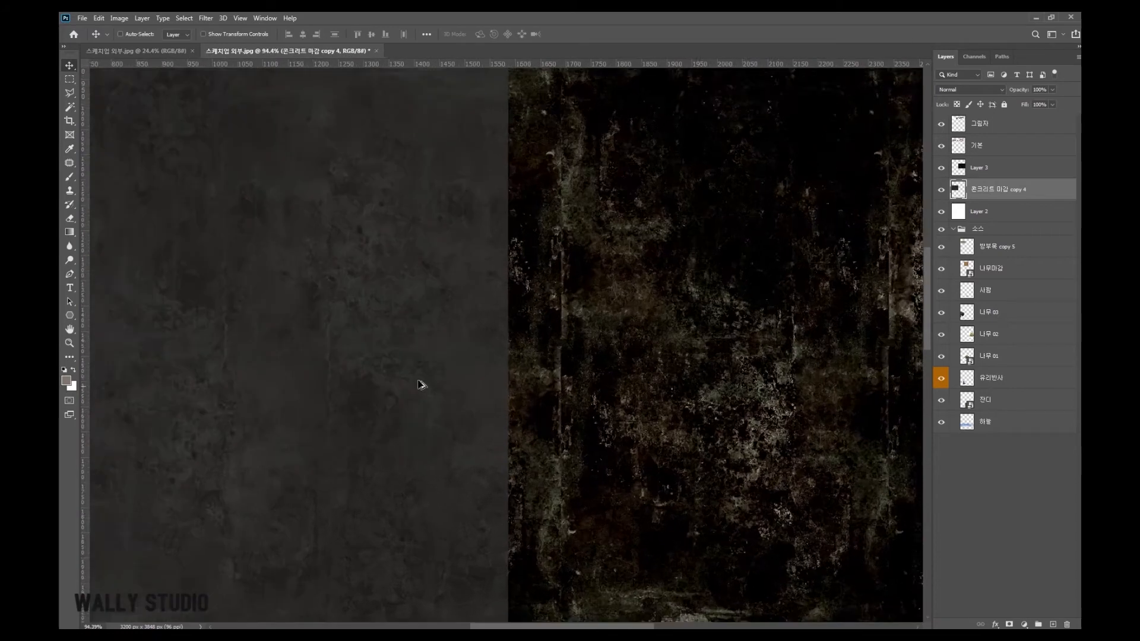
pyautogui.scroll(2, 419, 385)
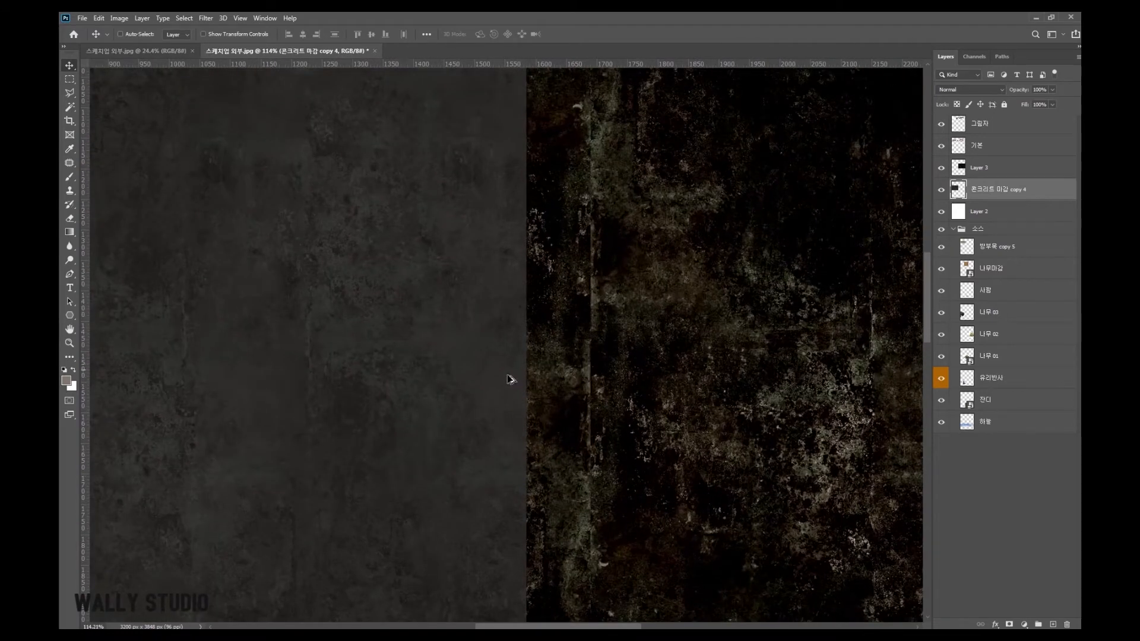
pyautogui.scroll(-3, 473, 361)
pyautogui.scroll(2, 469, 364)
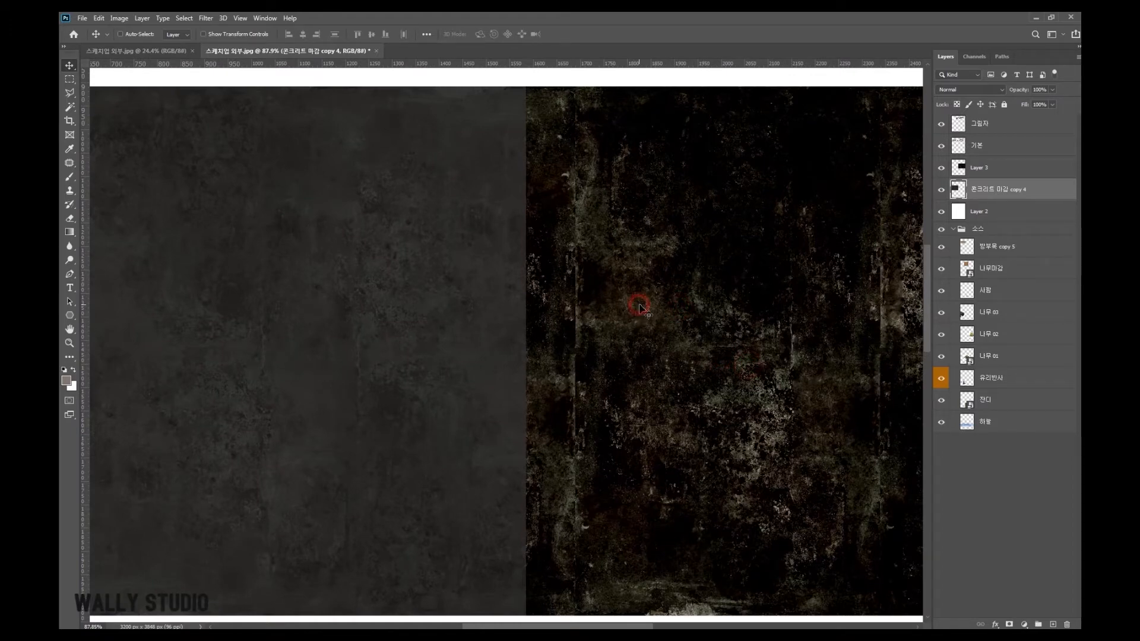
pyautogui.scroll(-1, 640, 307)
# - Undo the darkening of both concrete halves and merge Layer 3 with the 콘크리트 마감 copy 4 layer
pyautogui.hotkey('ctrl', 'i')
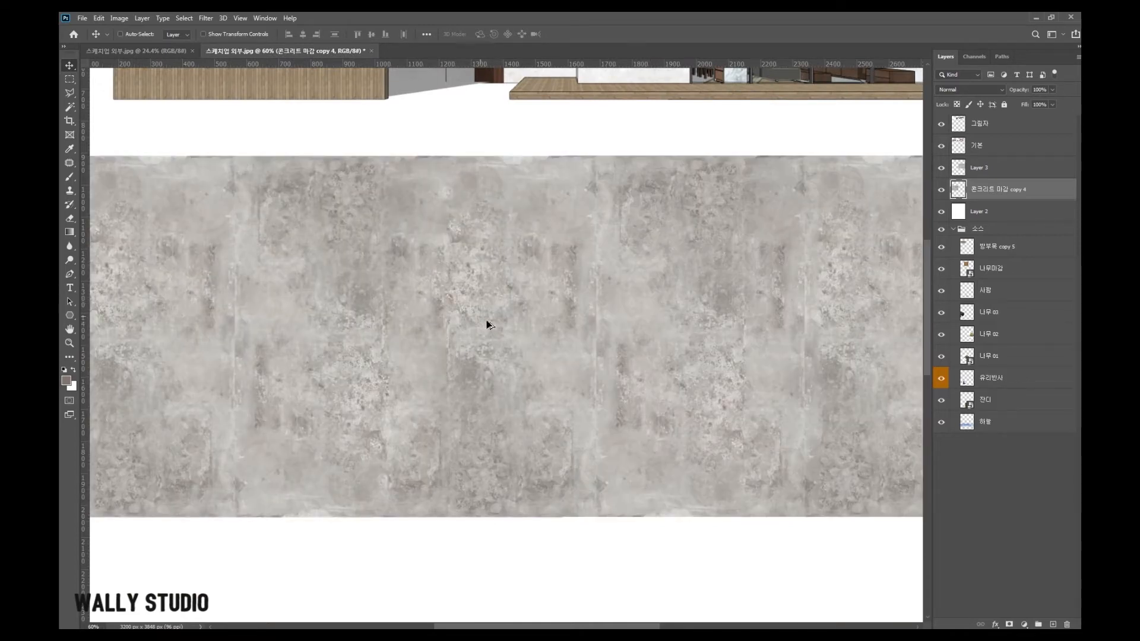
pyautogui.scroll(-2, 481, 320)
pyautogui.keyDown('shift'); pyautogui.click(979, 172); pyautogui.keyUp('shift')
pyautogui.rightClick(980, 173)
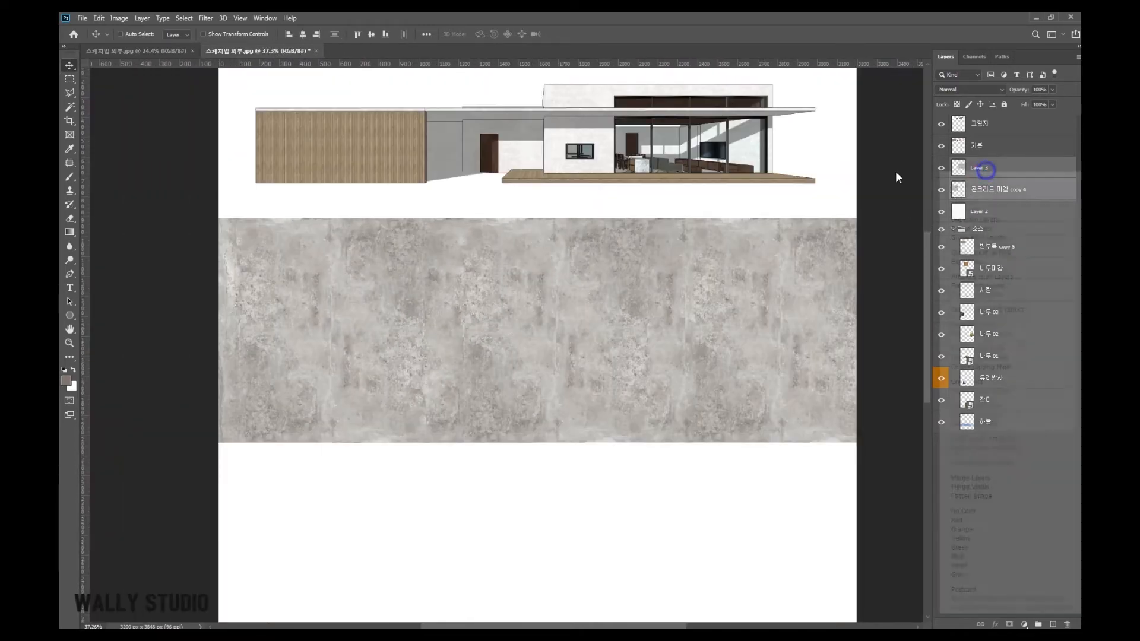
pyautogui.click(1010, 479)
# - Try moving the merged concrete and the 그림자 shadow layer, and undo both moves
pyautogui.moveTo(712, 318); pyautogui.dragTo(630, 336)
pyautogui.hotkey('ctrl', 'z')
pyautogui.scroll(-2, 652, 448)
pyautogui.scroll(2, 630, 306)
pyautogui.scroll(2, 605, 218)
pyautogui.scroll(1, 552, 244)
pyautogui.rightClick(579, 235)
pyautogui.click(593, 240)
pyautogui.scroll(3, 563, 260)
pyautogui.moveTo(570, 242); pyautogui.dragTo(579, 383)
pyautogui.press('ctrl')
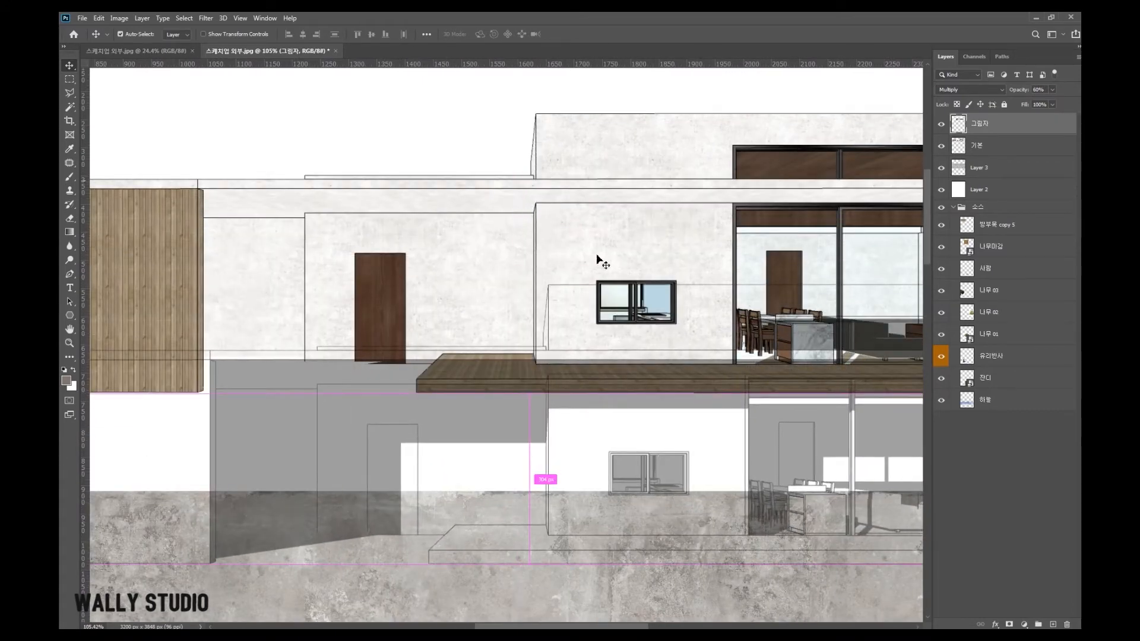
pyautogui.scroll(-2, 591, 267)
pyautogui.scroll(1, 591, 267)
# - Place the concrete Layer 3 over the house, above the 그림자 layer, and lower its opacity to 29%
pyautogui.rightClick(514, 454)
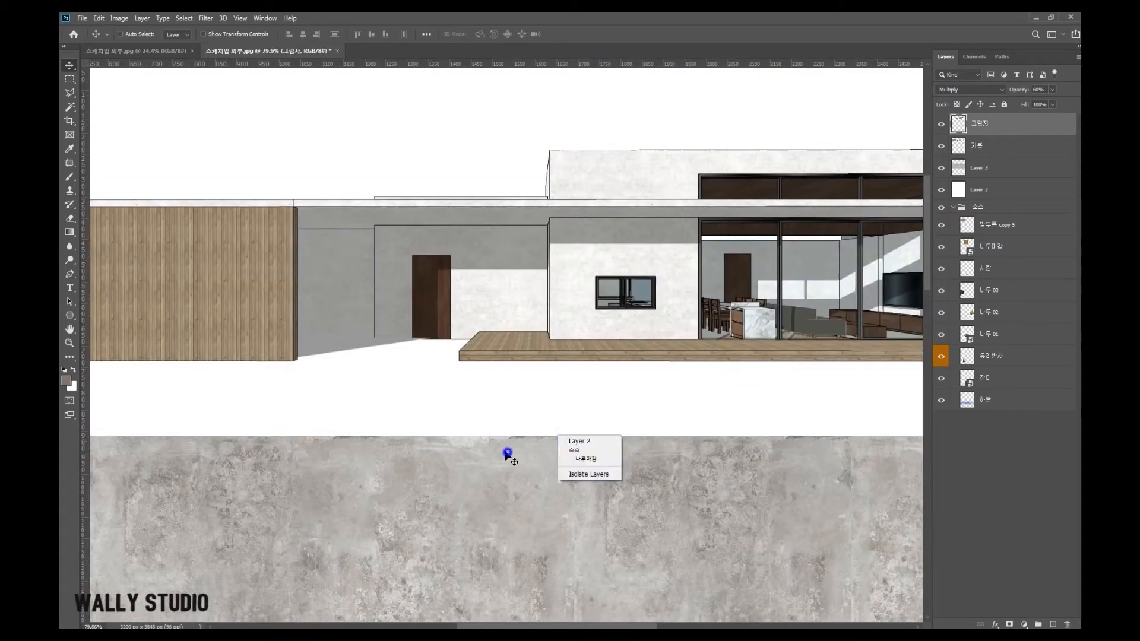
pyautogui.click(535, 458)
pyautogui.moveTo(536, 462)
pyautogui.mouseDown()
pyautogui.moveTo(595, 394)
pyautogui.moveTo(596, 84)
pyautogui.moveTo(617, 126)
pyautogui.mouseUp()
pyautogui.moveTo(613, 195); pyautogui.dragTo(593, 220)
pyautogui.moveTo(988, 169)
pyautogui.mouseDown()
pyautogui.moveTo(998, 120)
pyautogui.moveTo(1014, 101)
pyautogui.mouseUp()
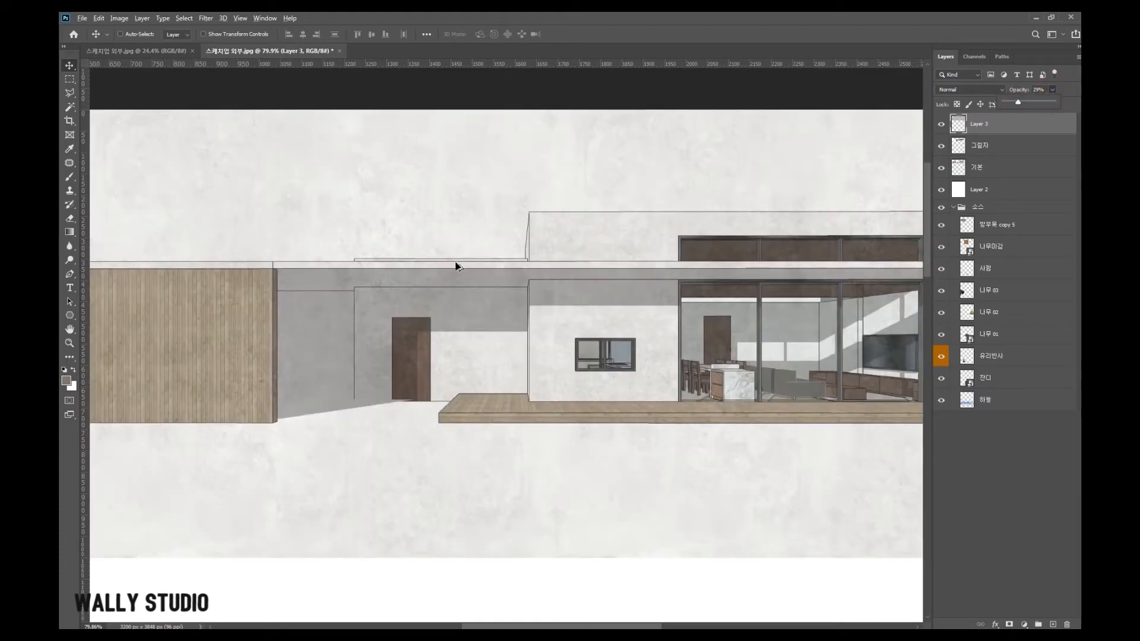
# - Select the whole front edge of the roof slab on the 그림자 layer with the Magic Wand
pyautogui.scroll(2, 463, 271)
pyautogui.scroll(2, 469, 268)
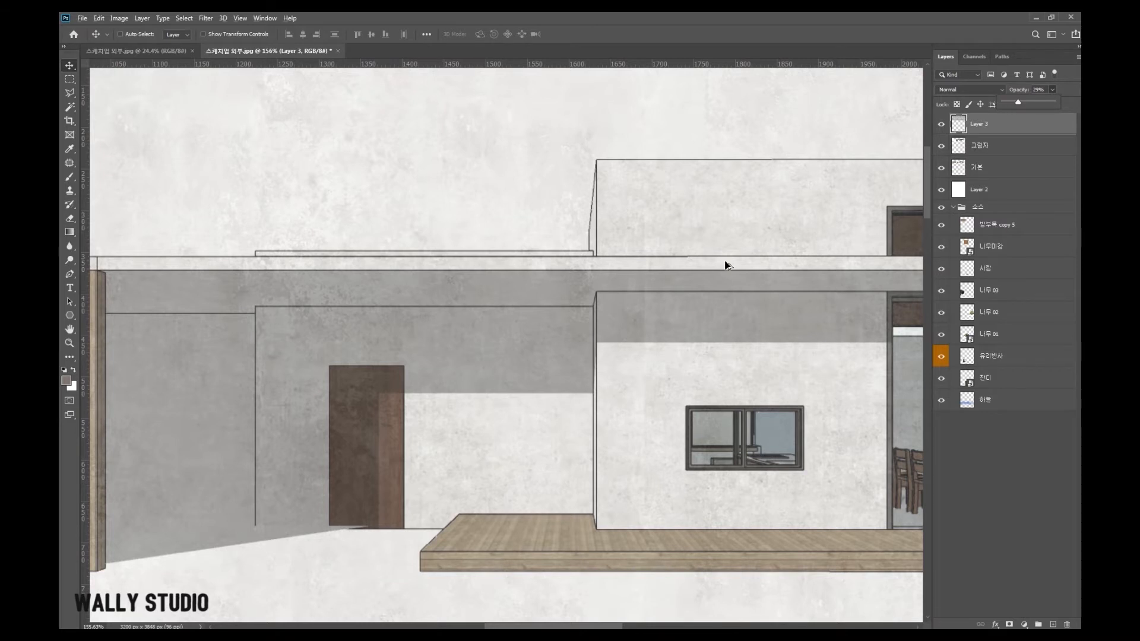
pyautogui.scroll(-2, 683, 270)
pyautogui.click(997, 150)
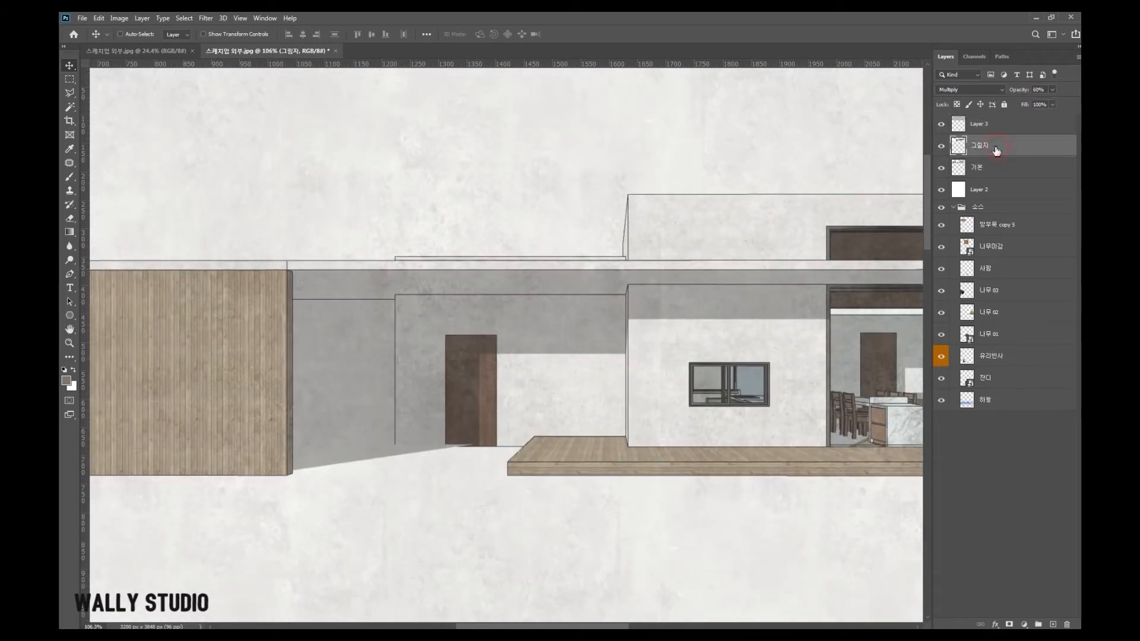
pyautogui.click(70, 109)
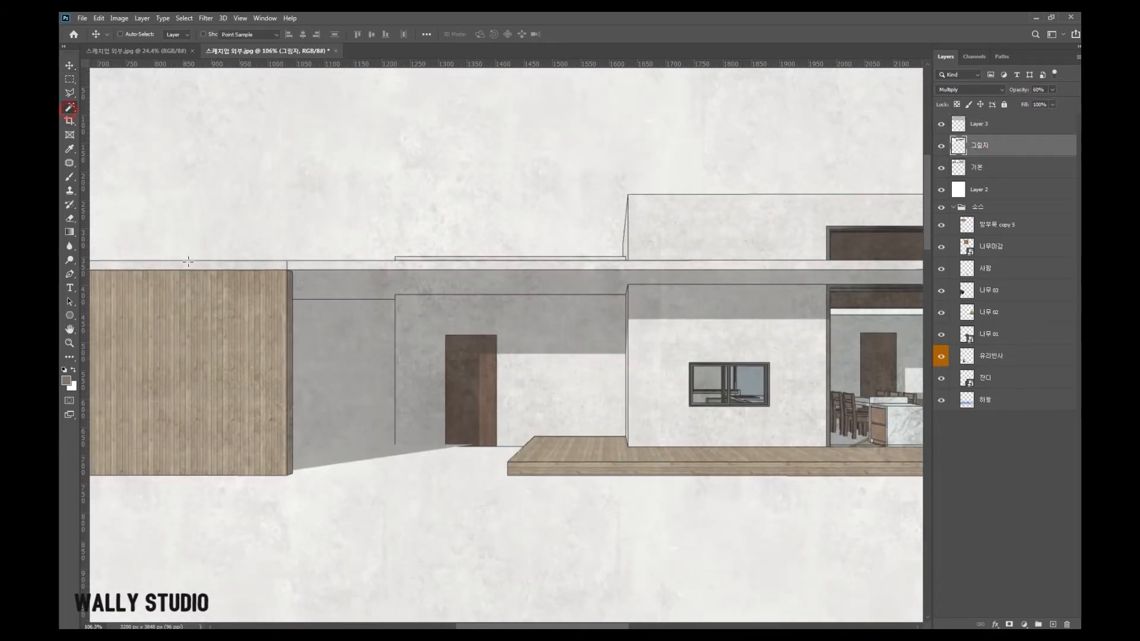
pyautogui.scroll(2, 225, 261)
pyautogui.click(225, 260)
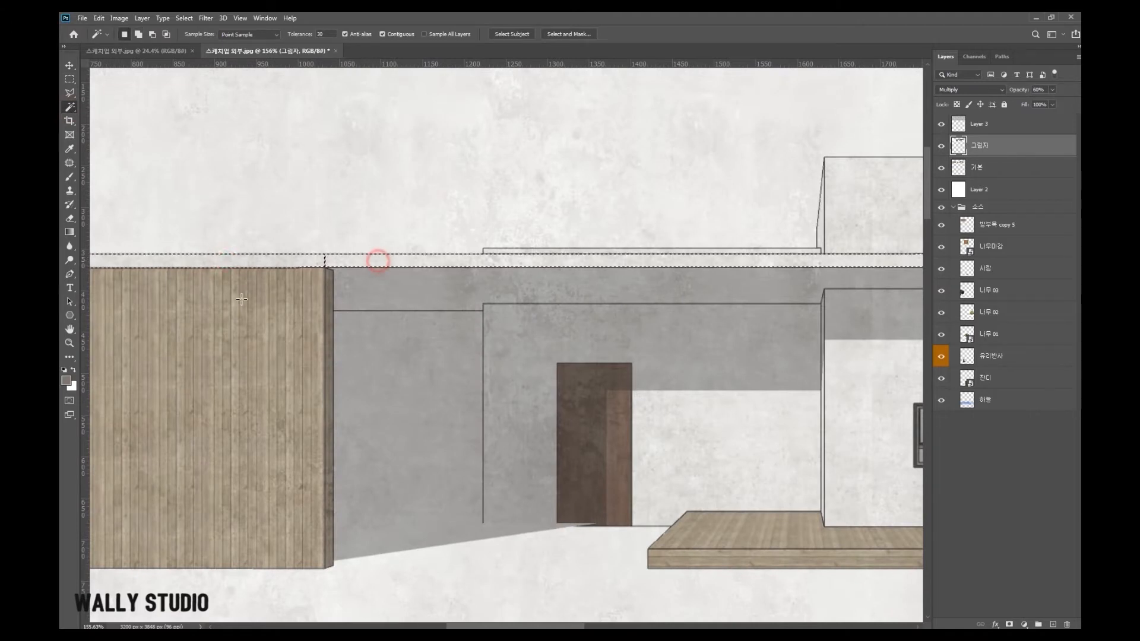
pyautogui.keyDown('shift'); pyautogui.click(377, 260); pyautogui.keyUp('shift')
pyautogui.scroll(-3, 377, 260)
pyautogui.scroll(2, 352, 289)
# - Copy the selected roof-edge area of the Layer 3 concrete to a new layer
pyautogui.click(70, 65)
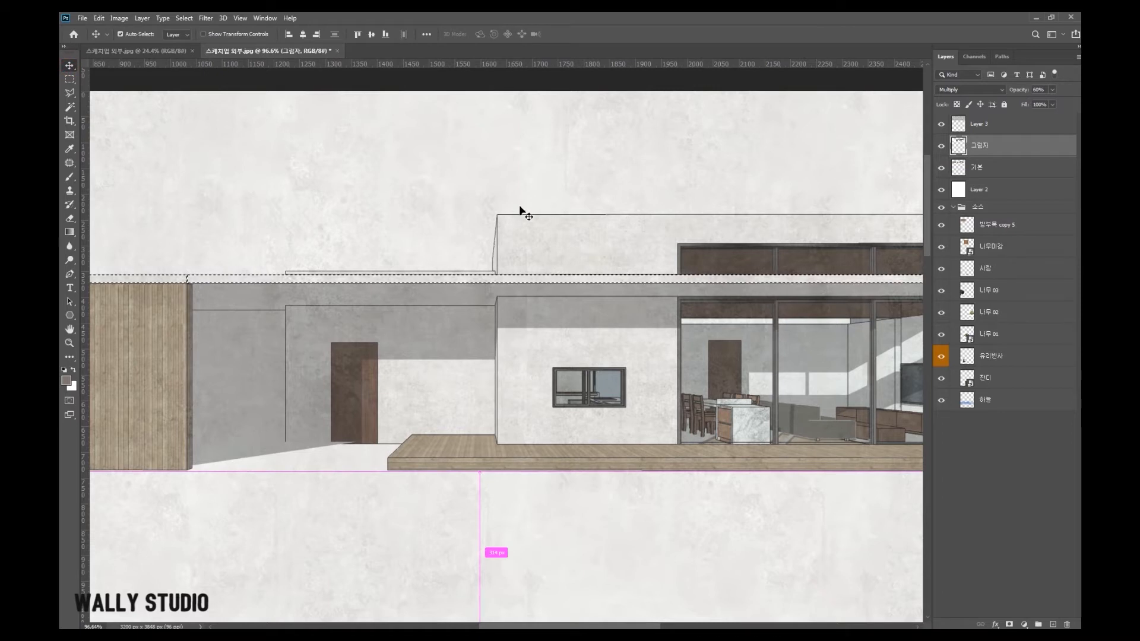
pyautogui.click(984, 127)
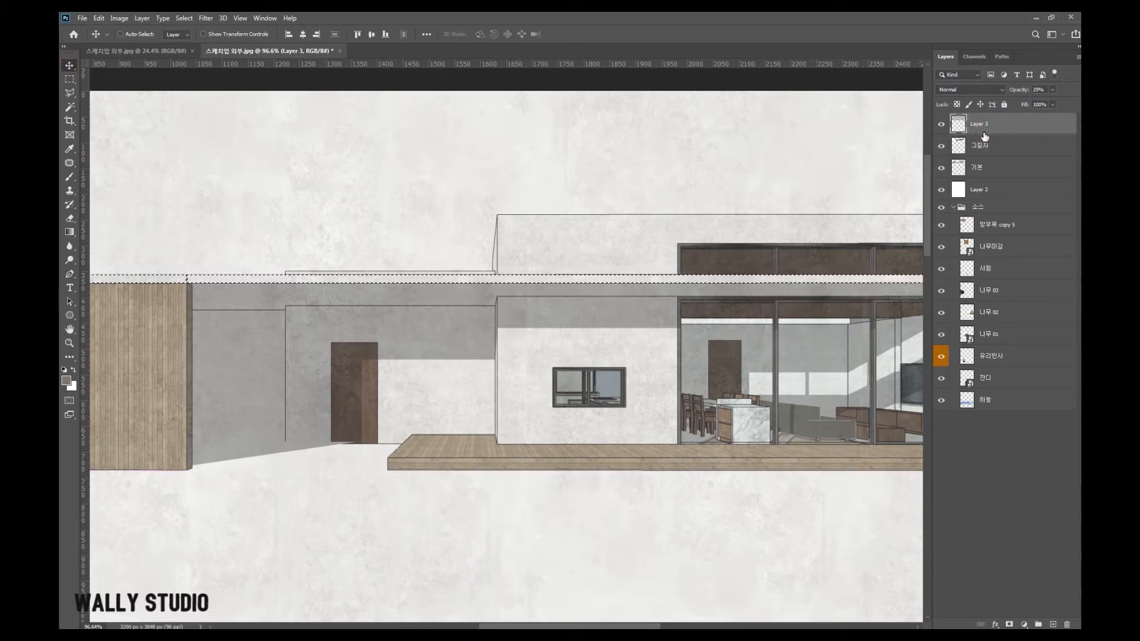
pyautogui.hotkey('ctrl', 'j')
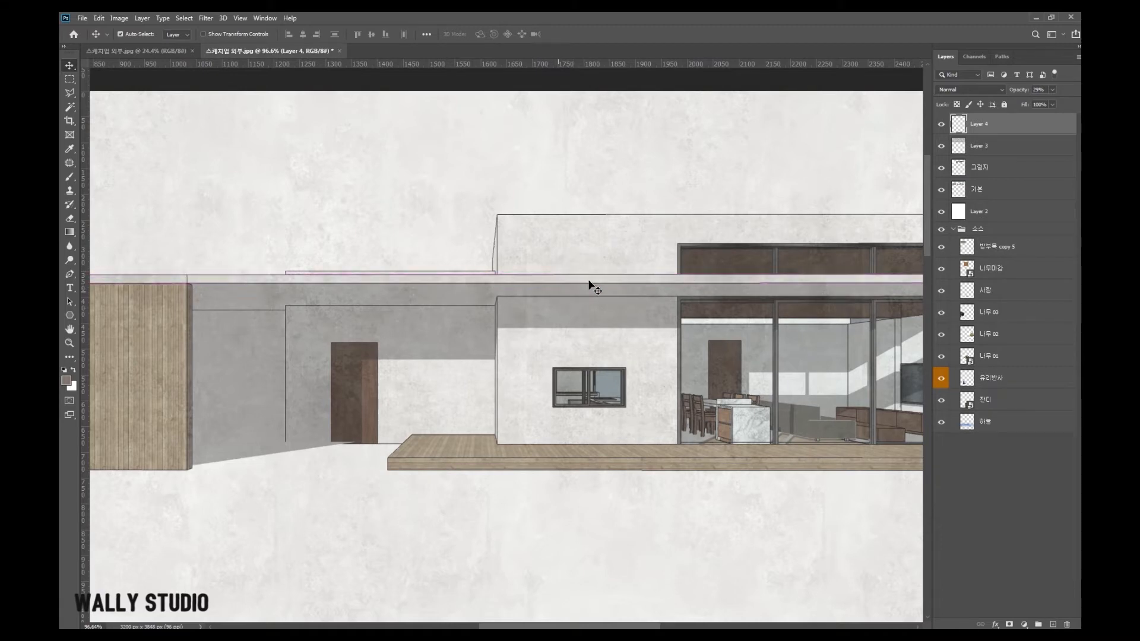
# - Select the entrance wall and the wall around the small window on the 그림자 layer with the Magic Wand
pyautogui.scroll(-2, 606, 230)
pyautogui.scroll(3, 492, 350)
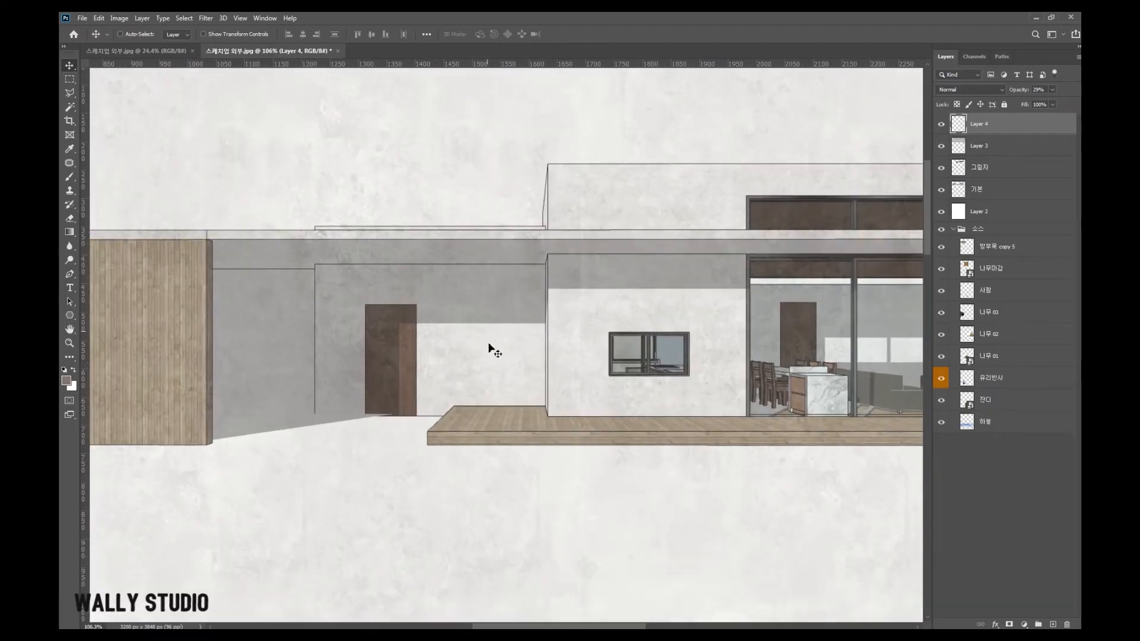
pyautogui.click(984, 174)
pyautogui.click(70, 107)
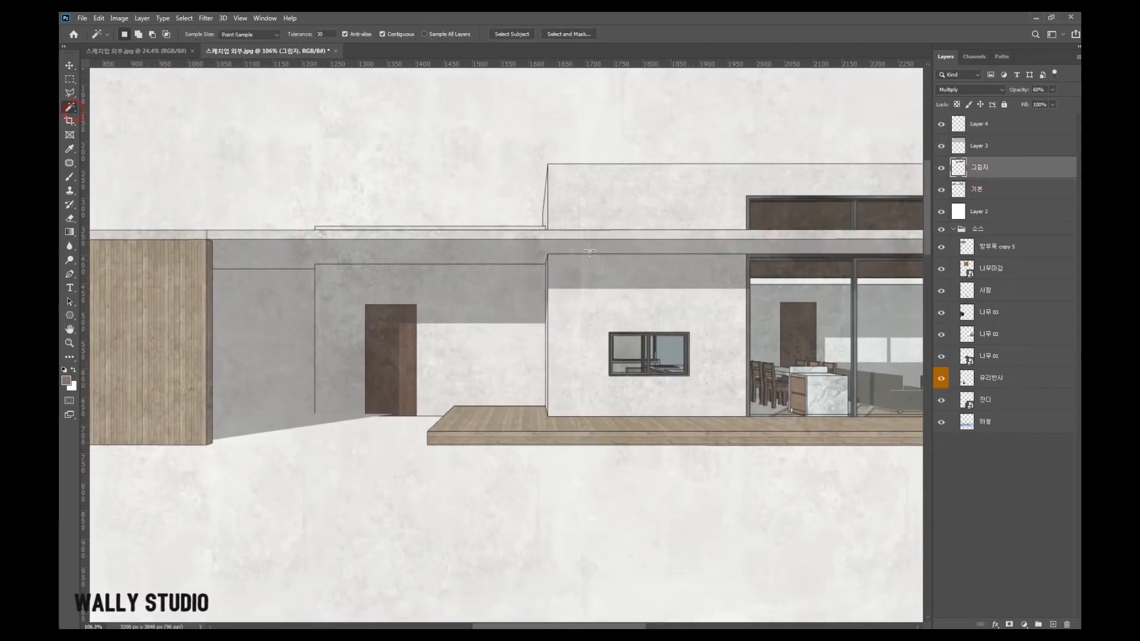
pyautogui.scroll(-1, 607, 318)
pyautogui.keyDown('shift'); pyautogui.click(605, 274); pyautogui.keyUp('shift')
pyautogui.keyDown('shift'); pyautogui.click(503, 295); pyautogui.keyUp('shift')
pyautogui.keyDown('shift'); pyautogui.click(498, 341); pyautogui.keyUp('shift')
pyautogui.hscroll(1, 300, 330)
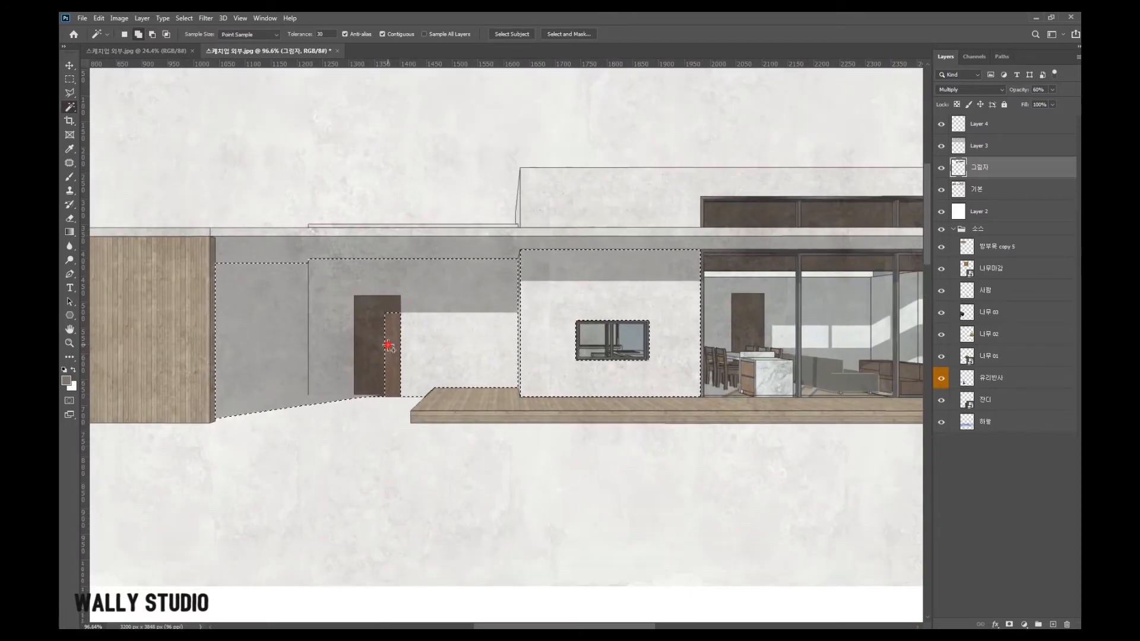
# - Add the narrow wall beside the glazing and the upper-storey wall to the selection
pyautogui.scroll(-3, 703, 316)
pyautogui.scroll(2, 703, 315)
pyautogui.keyDown('shift'); pyautogui.click(794, 297); pyautogui.keyUp('shift')
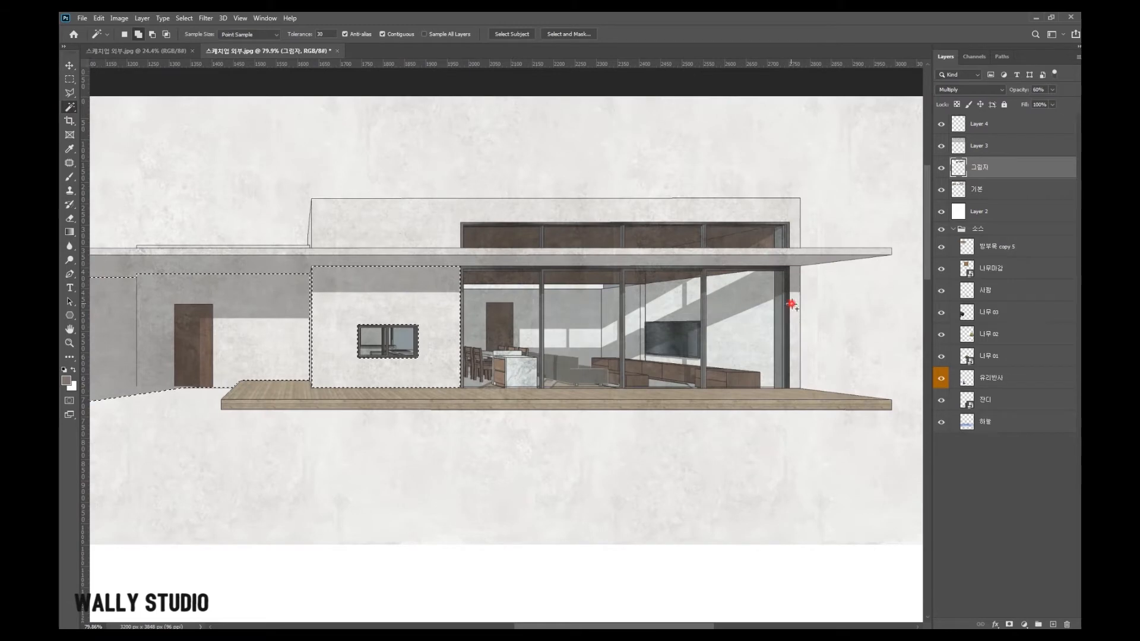
pyautogui.keyDown('shift'); pyautogui.click(793, 228); pyautogui.keyUp('shift')
pyautogui.scroll(-2, 434, 278)
pyautogui.scroll(7, 164, 349)
# - Subtract the ground shadow below the recessed entrance walls from the selection with the Rectangular Marquee
pyautogui.click(70, 79)
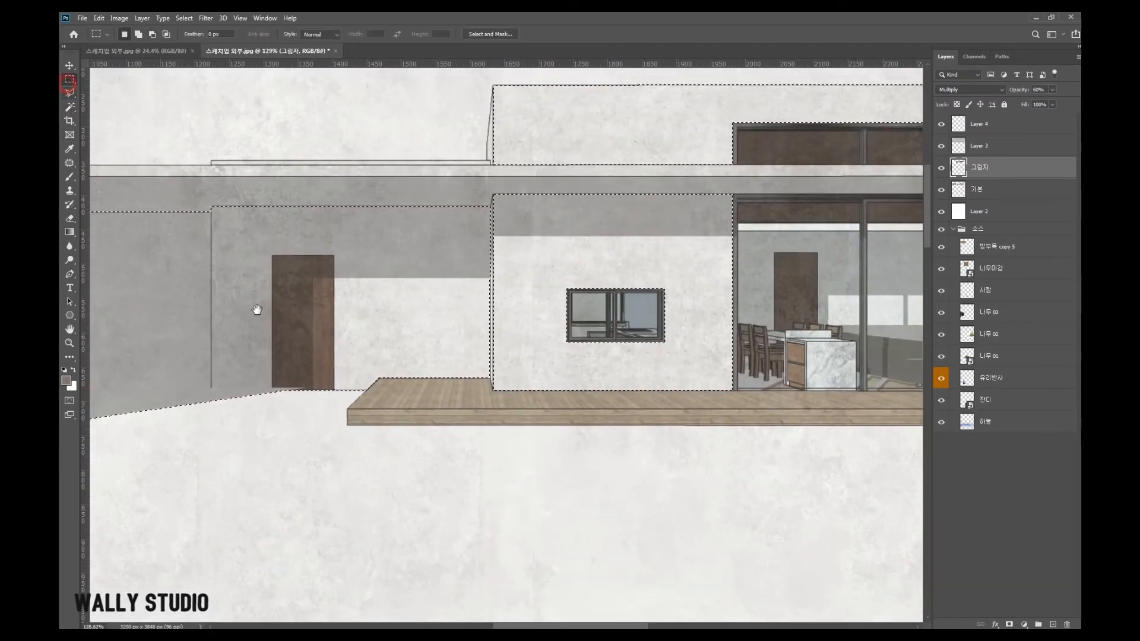
pyautogui.moveTo(255, 308); pyautogui.dragTo(514, 333)
pyautogui.moveTo(695, 564); pyautogui.dragTo(276, 415)
pyautogui.moveTo(243, 525); pyautogui.dragTo(468, 407)
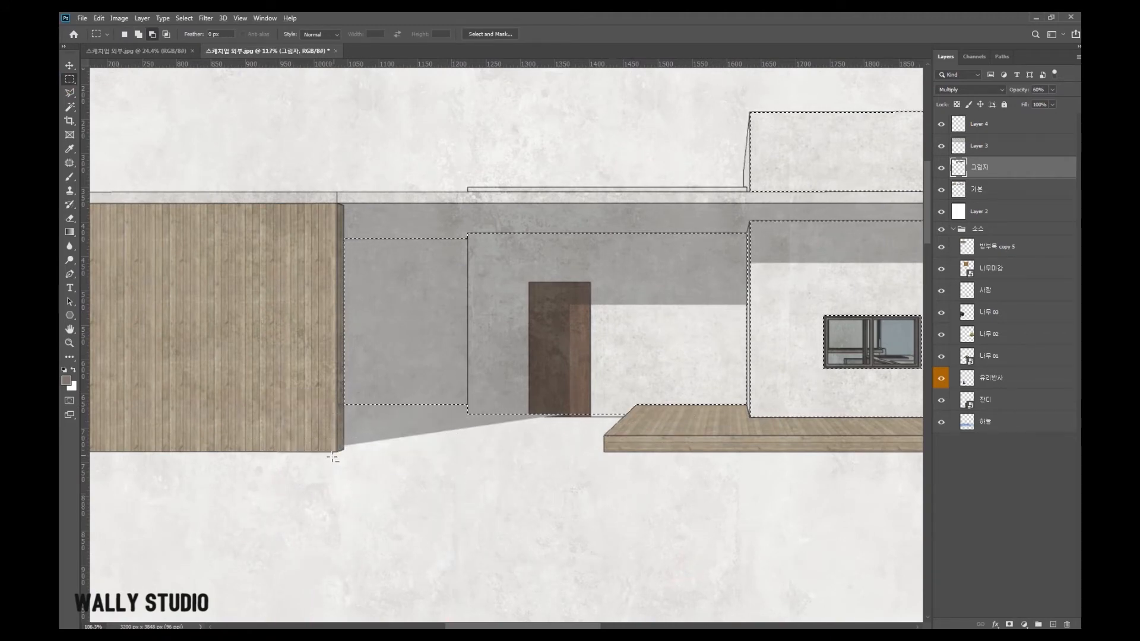
# - Add the low parapet on the roof and the upper storey's slanted side face to the selection with the Magic Wand
pyautogui.scroll(-4, 332, 457)
pyautogui.scroll(6, 629, 252)
pyautogui.click(70, 94)
pyautogui.click(69, 106)
pyautogui.scroll(3, 466, 342)
pyautogui.keyDown('shift'); pyautogui.click(458, 344); pyautogui.keyUp('shift')
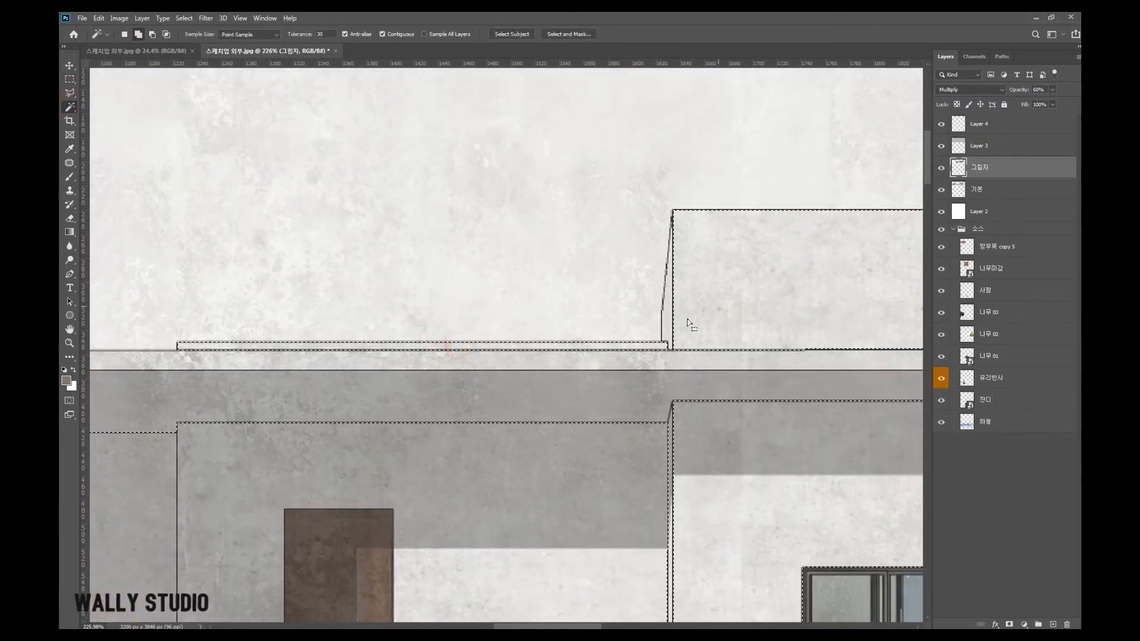
pyautogui.scroll(-5, 435, 271)
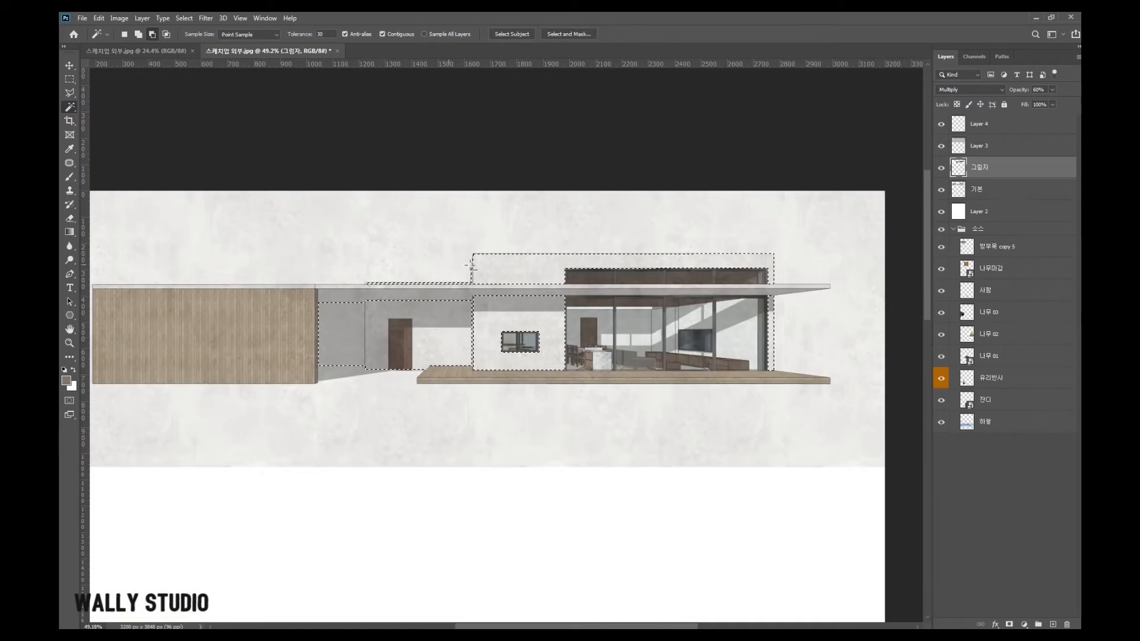
pyautogui.scroll(1, 560, 284)
# - Copy the selected wall areas of the Layer 3 concrete to a new layer
pyautogui.click(70, 67)
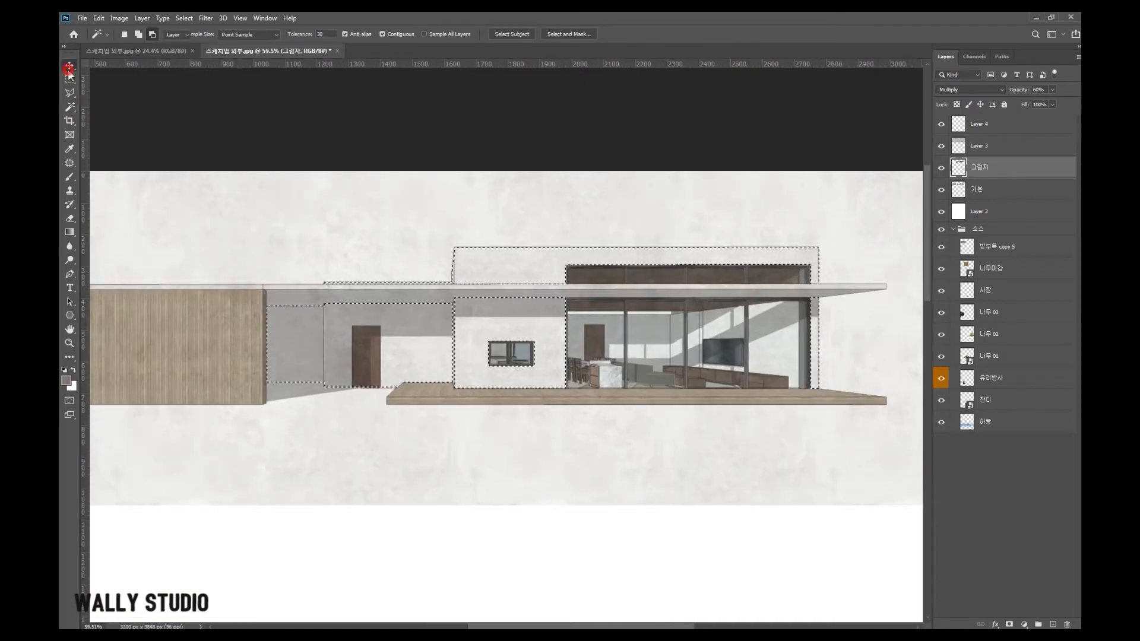
pyautogui.click(990, 148)
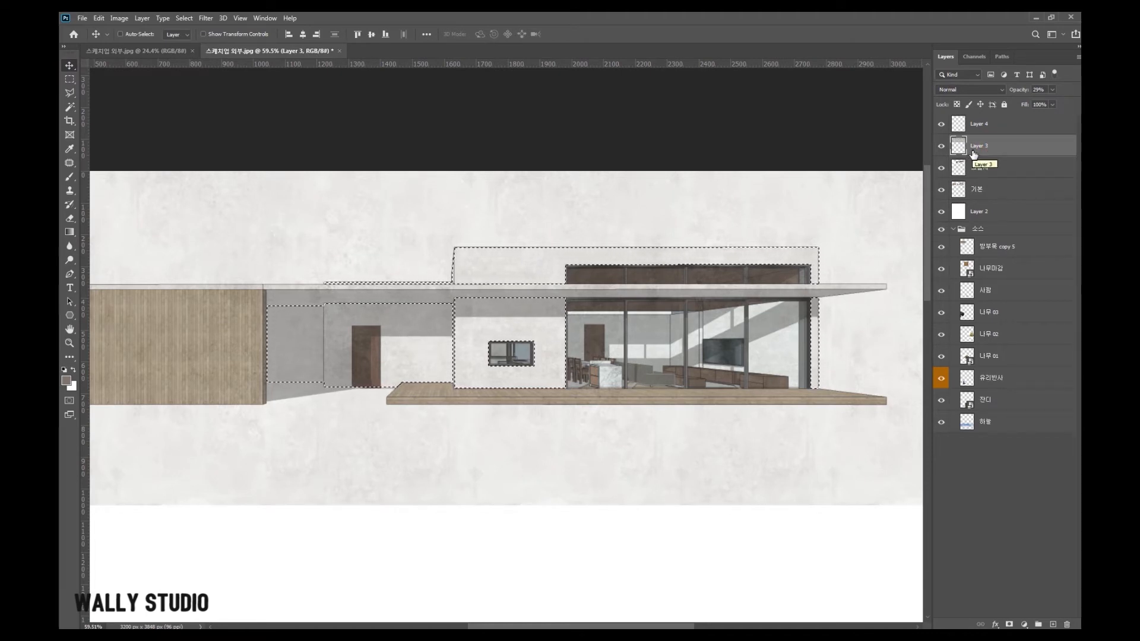
pyautogui.hotkey('ctrl', 'j')
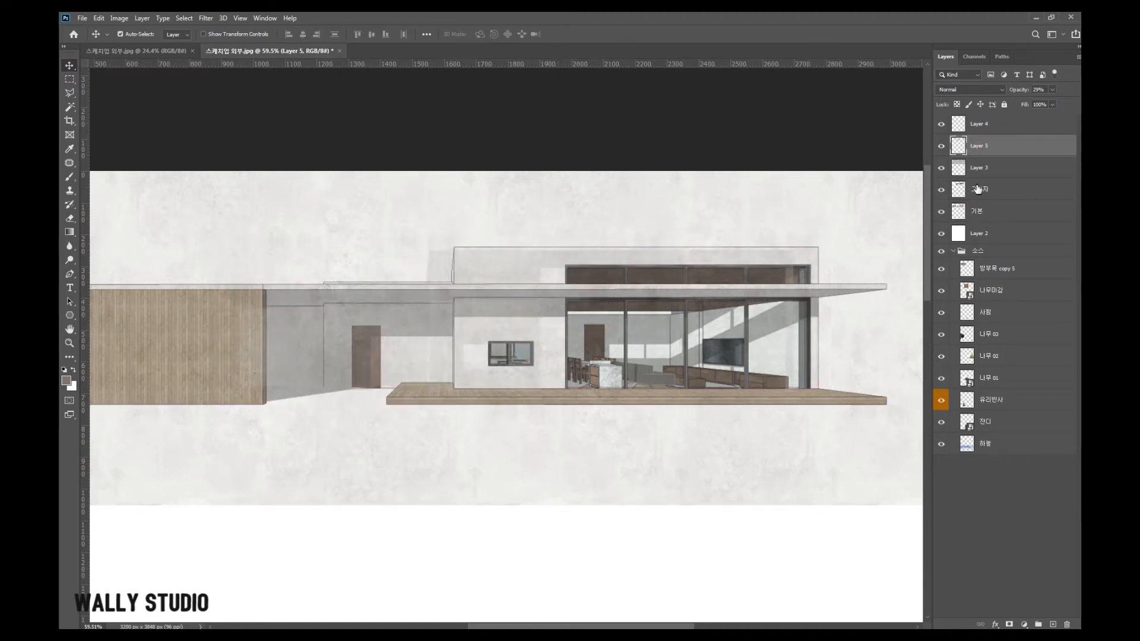
pyautogui.click(1001, 171)
pyautogui.scroll(3, 474, 342)
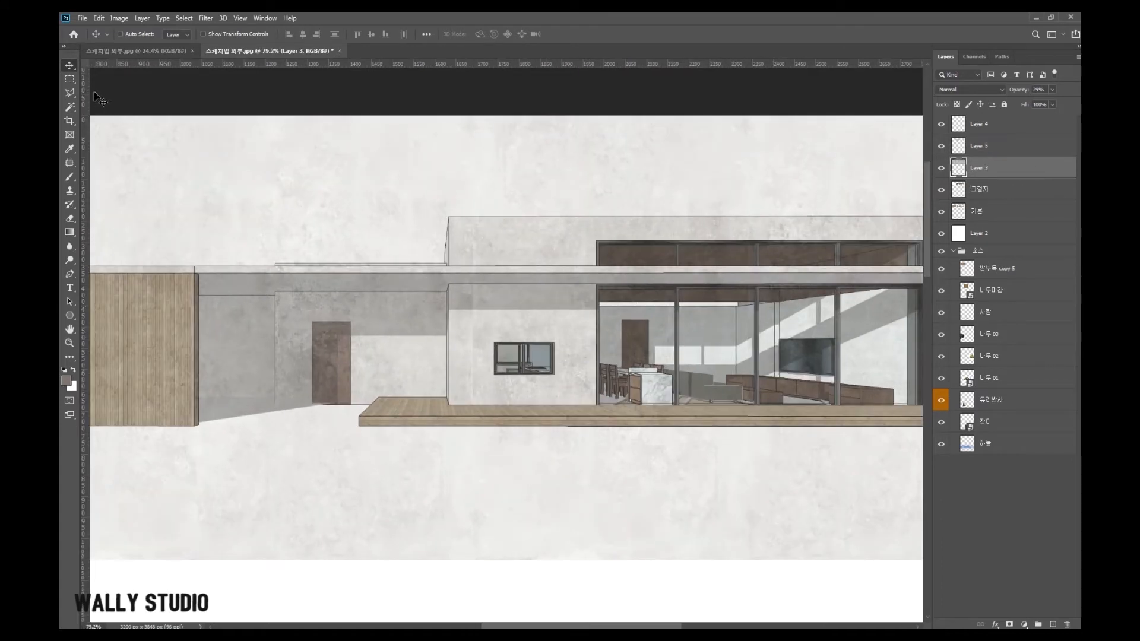
pyautogui.click(70, 111)
pyautogui.scroll(2, 427, 314)
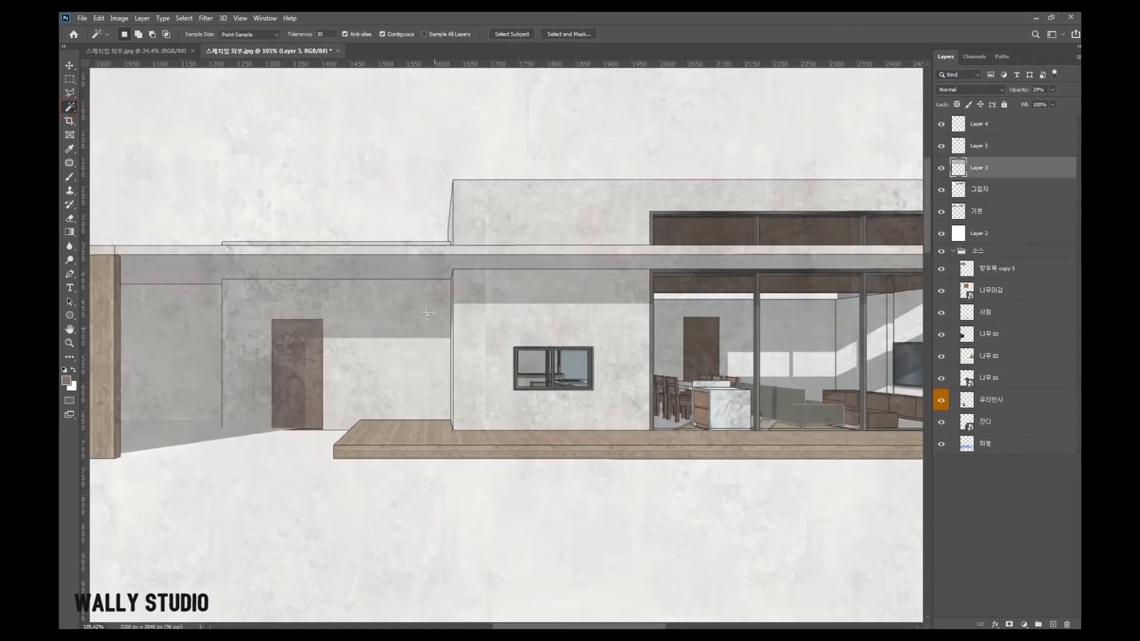
pyautogui.click(387, 274)
pyautogui.scroll(-1, 411, 261)
pyautogui.click(985, 210)
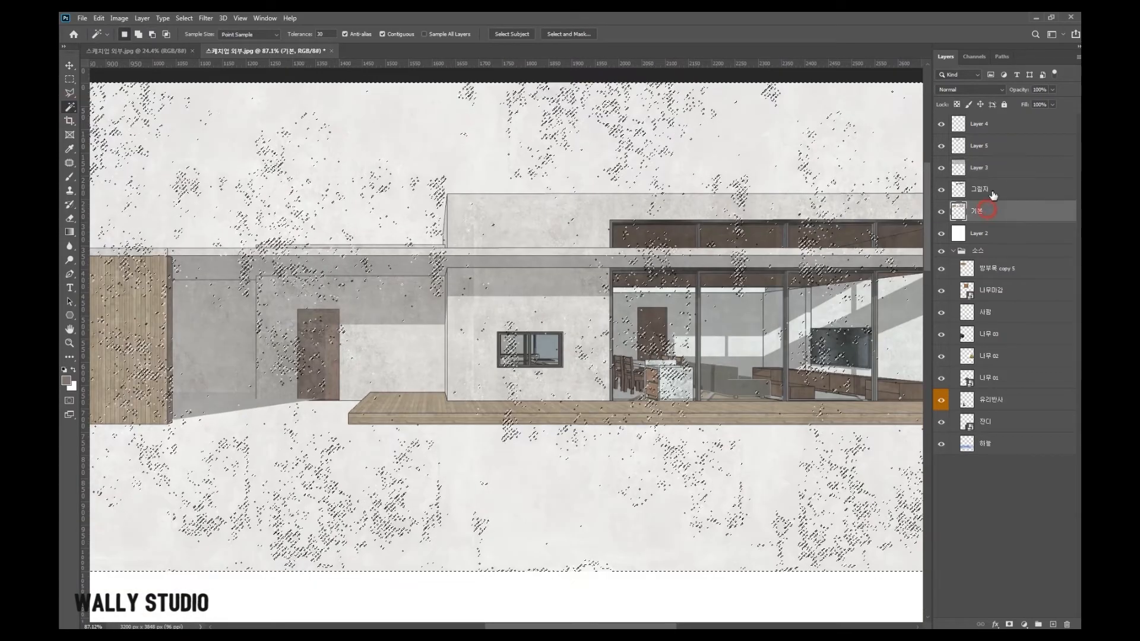
pyautogui.click(992, 190)
pyautogui.click(983, 171)
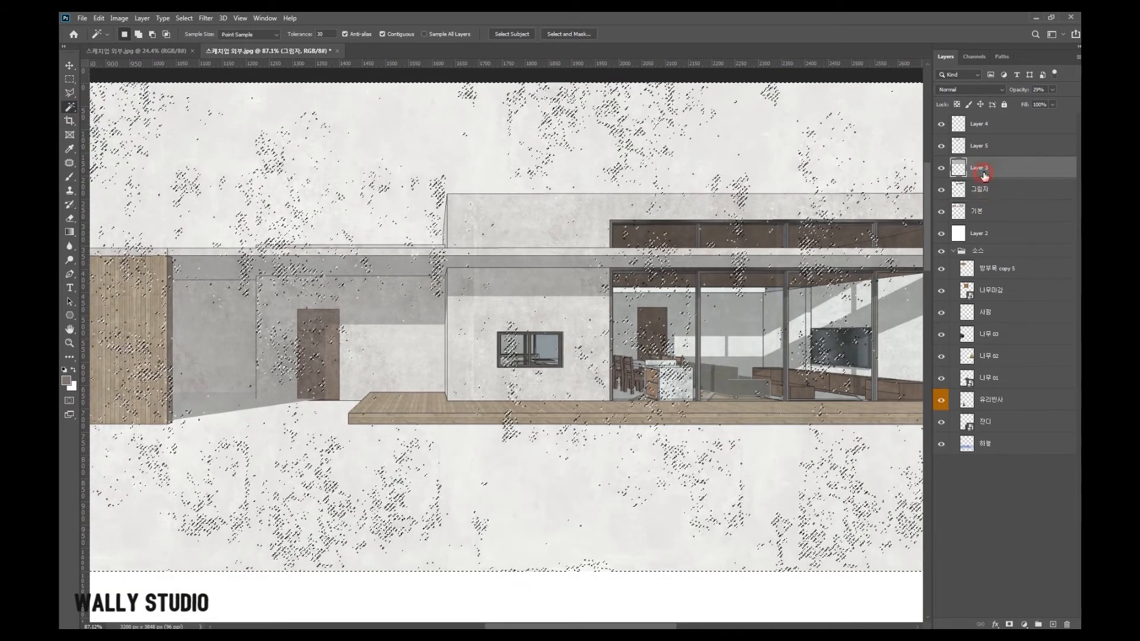
pyautogui.click(70, 80)
pyautogui.click(403, 217)
pyautogui.click(70, 66)
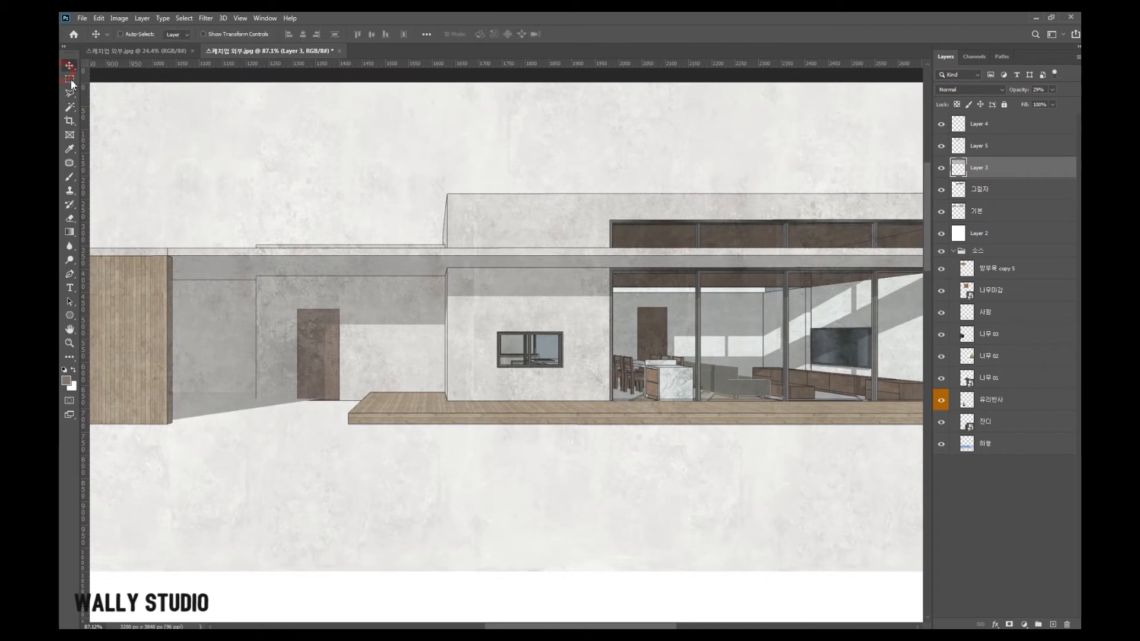
# - Select the shaded soffit under the roof slab on the 그림자 layer with the Magic Wand
pyautogui.click(998, 190)
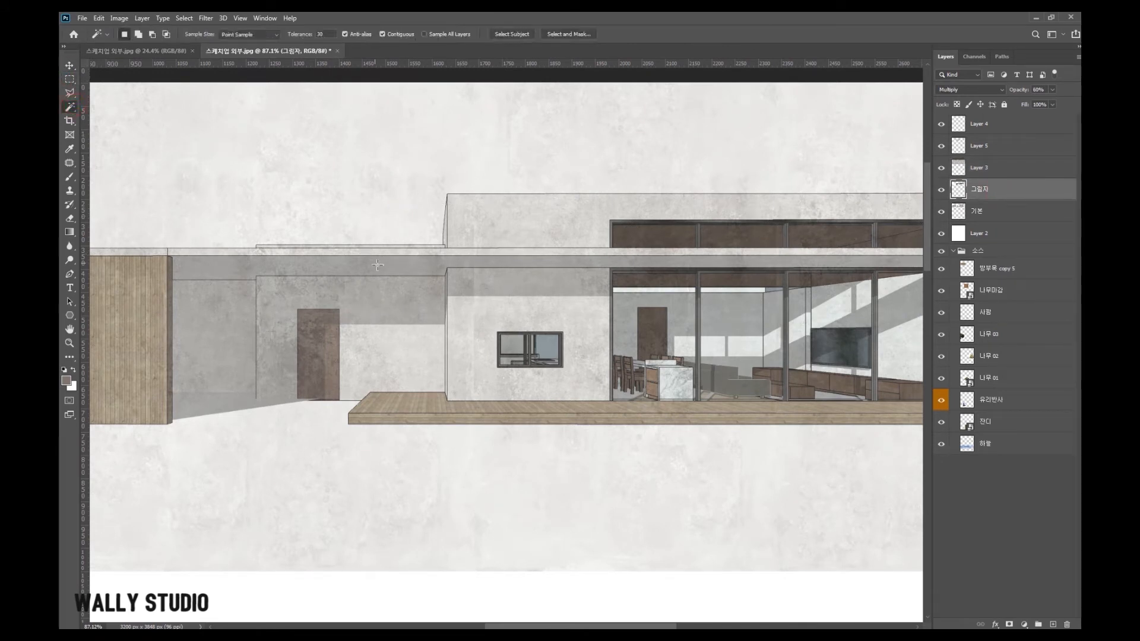
pyautogui.click(69, 65)
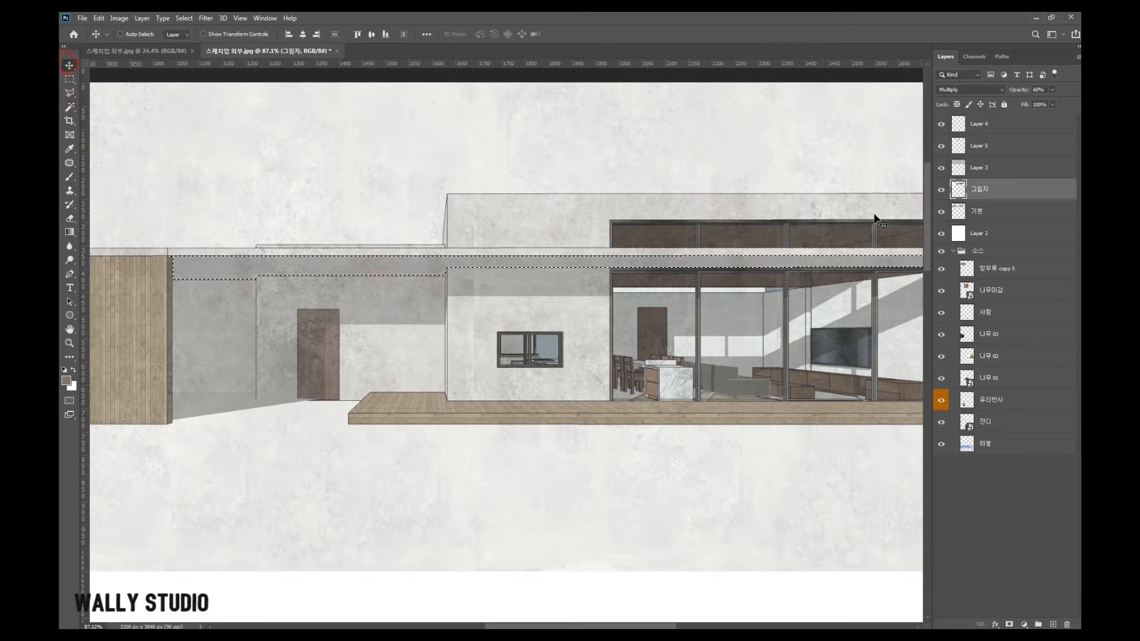
# - Copy the selected soffit area of the Layer 3 concrete to a new layer
pyautogui.click(986, 171)
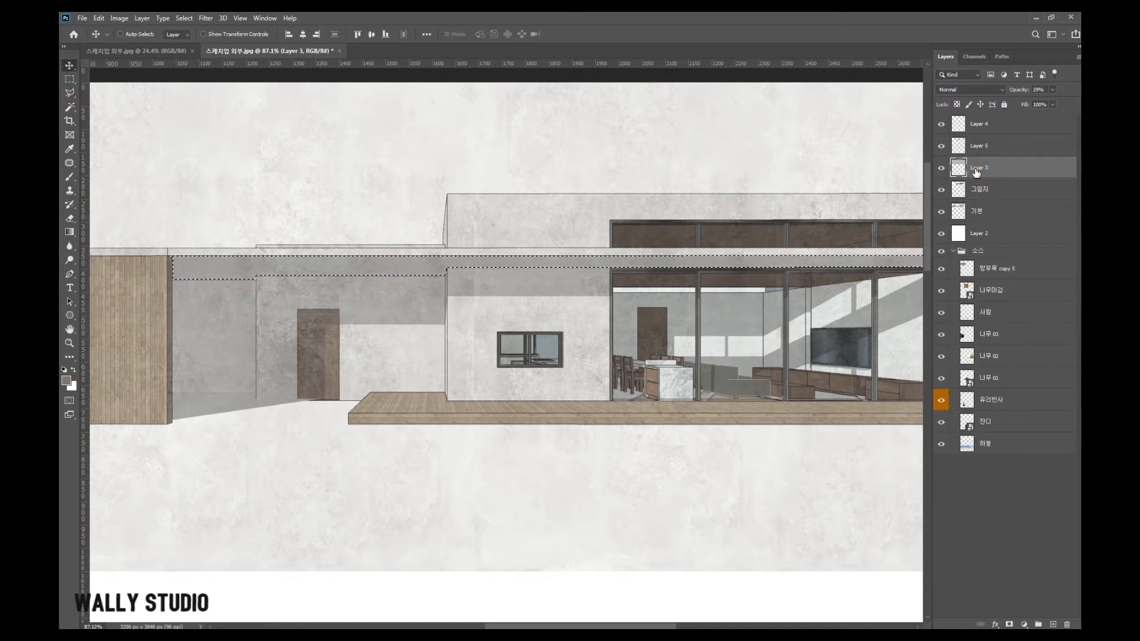
pyautogui.hotkey('ctrl', 'd')
pyautogui.keyDown('ctrl'); pyautogui.click(463, 260); pyautogui.keyUp('ctrl')
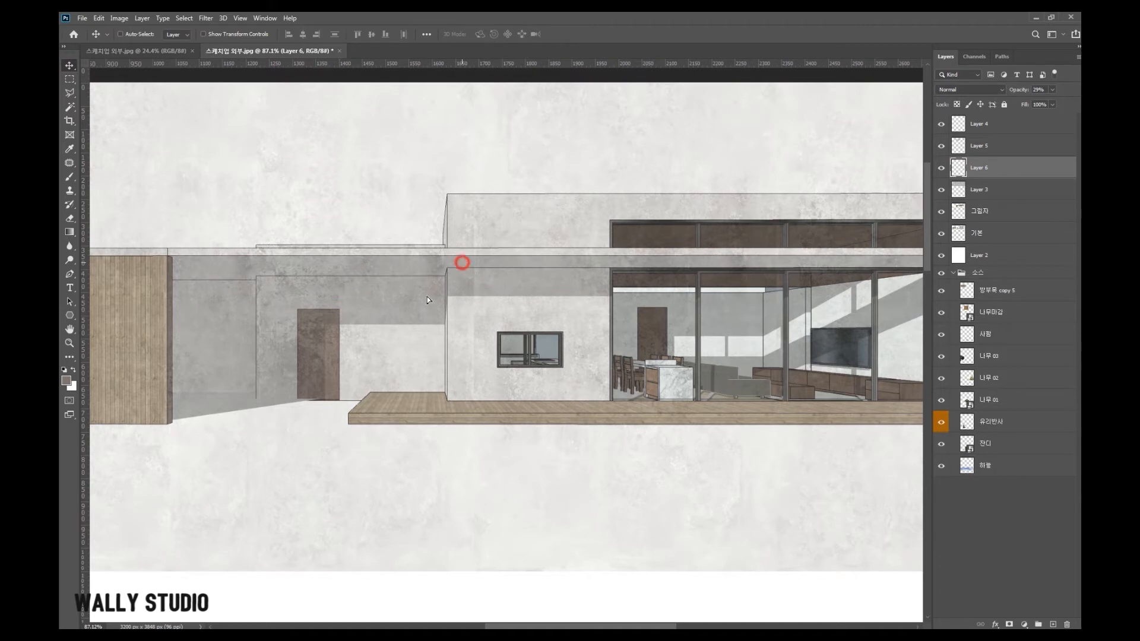
# - Move the full concrete texture on Layer 3 into the 소스 group, beneath the white Layer 2
pyautogui.rightClick(593, 155)
pyautogui.click(612, 160)
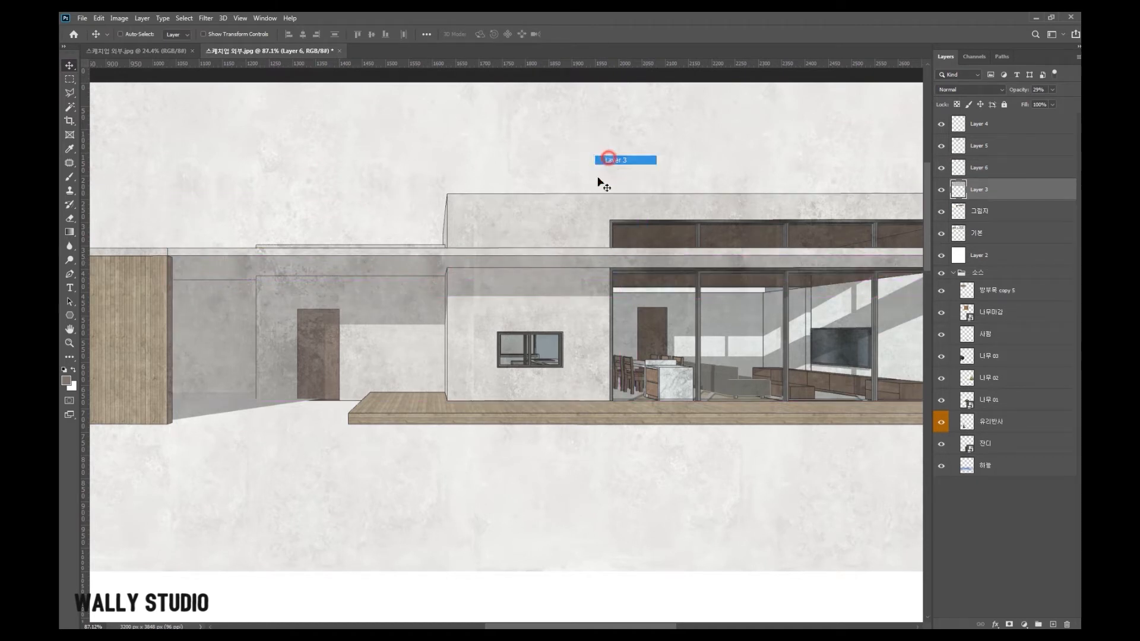
pyautogui.scroll(-1, 516, 285)
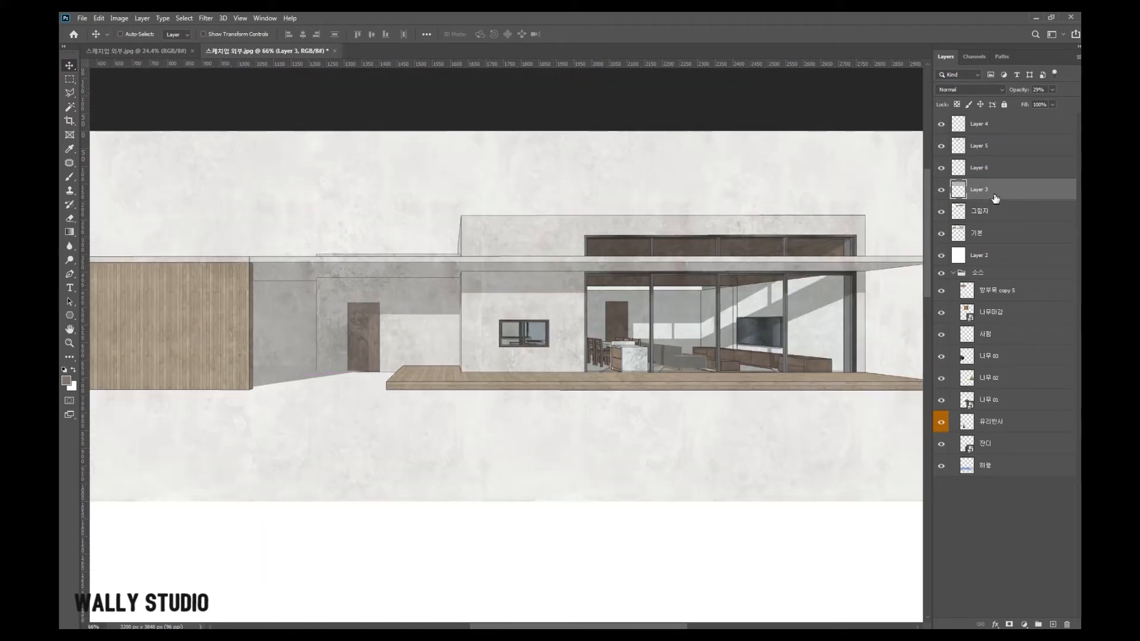
pyautogui.moveTo(991, 190); pyautogui.dragTo(1002, 282)
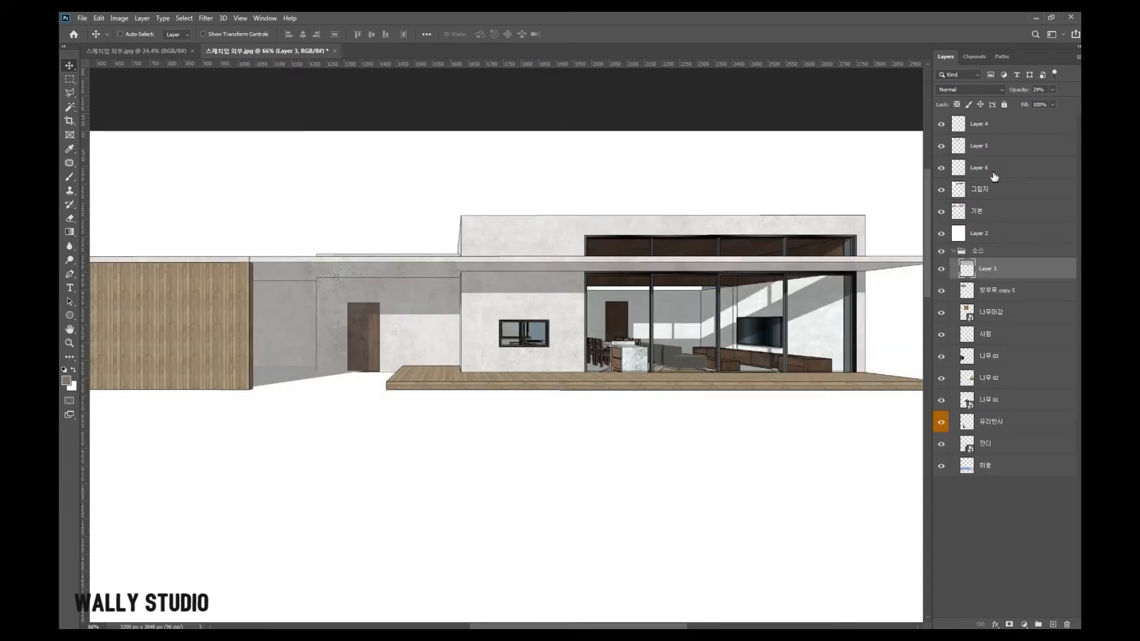
# - Set the opacity of Layer 4, Layer 5 and Layer 6 together to 100%
pyautogui.click(990, 167)
pyautogui.keyDown('shift'); pyautogui.click(997, 126); pyautogui.keyUp('shift')
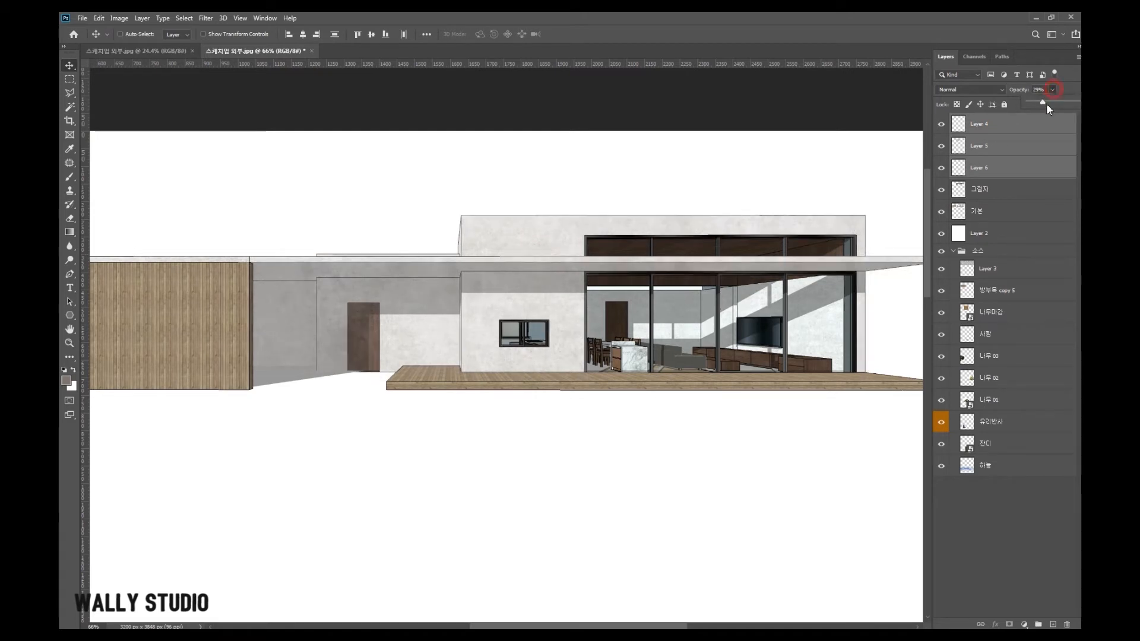
pyautogui.moveTo(1049, 102); pyautogui.dragTo(1078, 102)
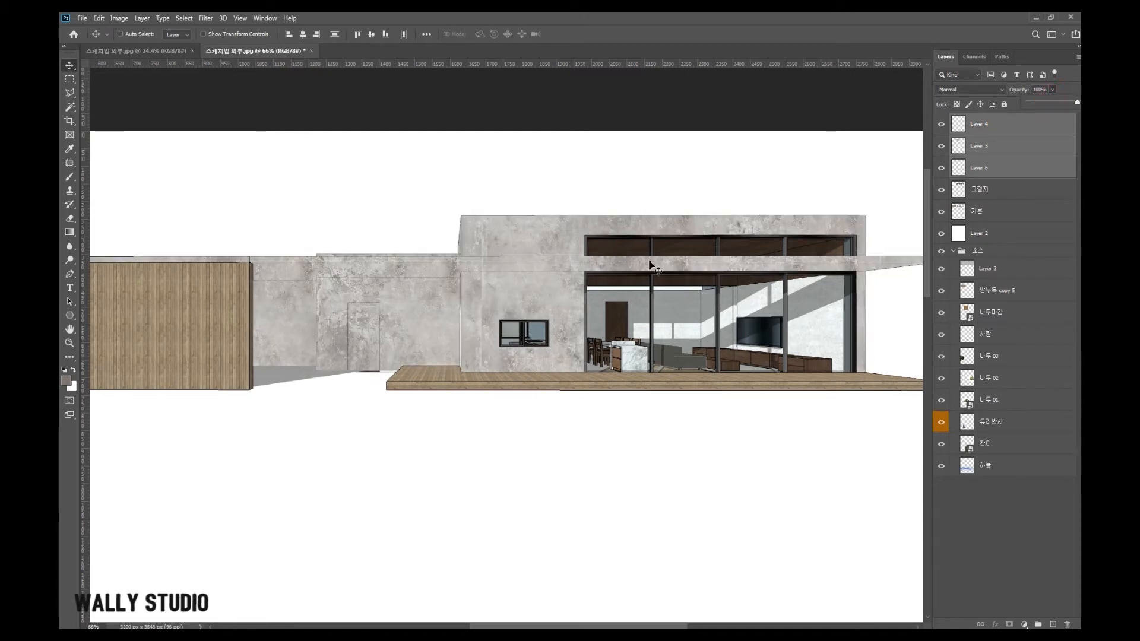
pyautogui.scroll(2, 536, 247)
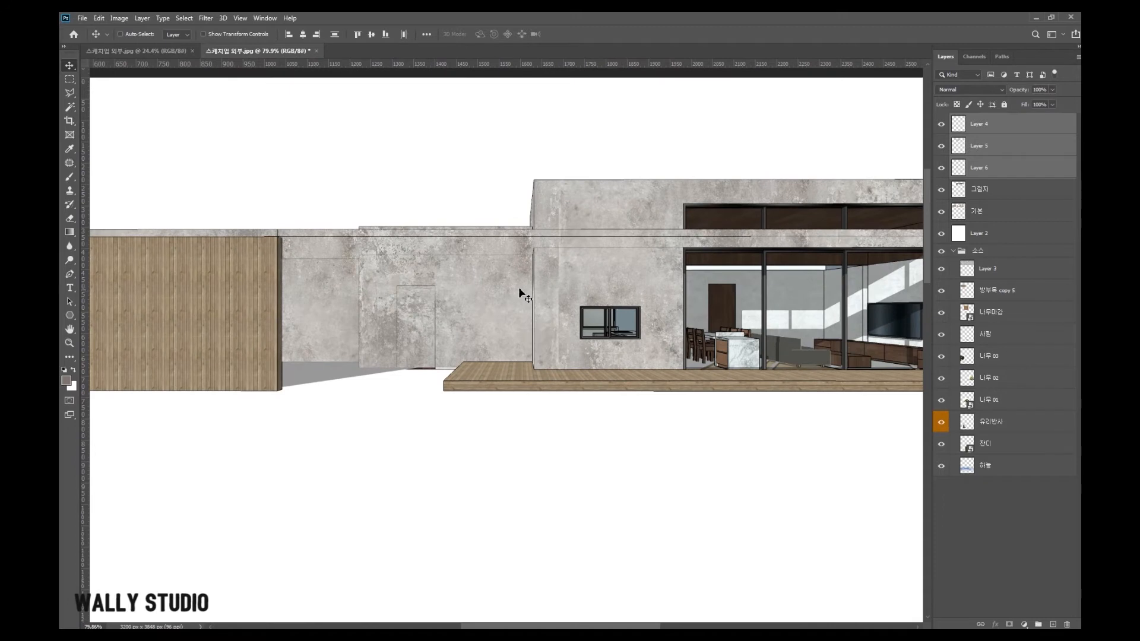
pyautogui.moveTo(1034, 102); pyautogui.dragTo(1017, 102)
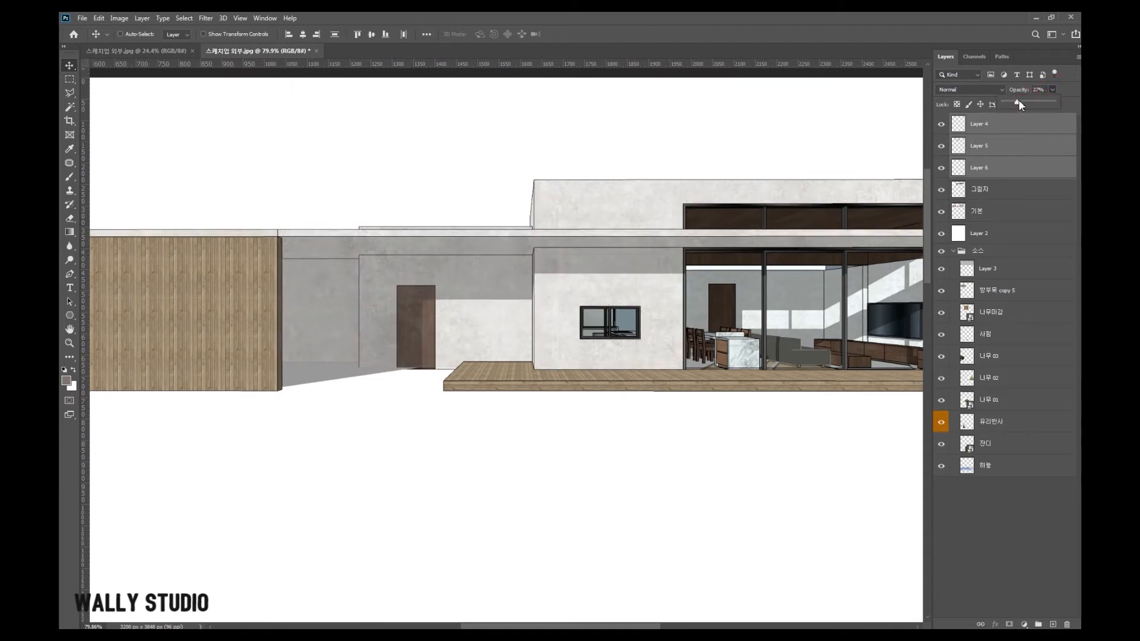
pyautogui.moveTo(1040, 104); pyautogui.dragTo(1053, 102)
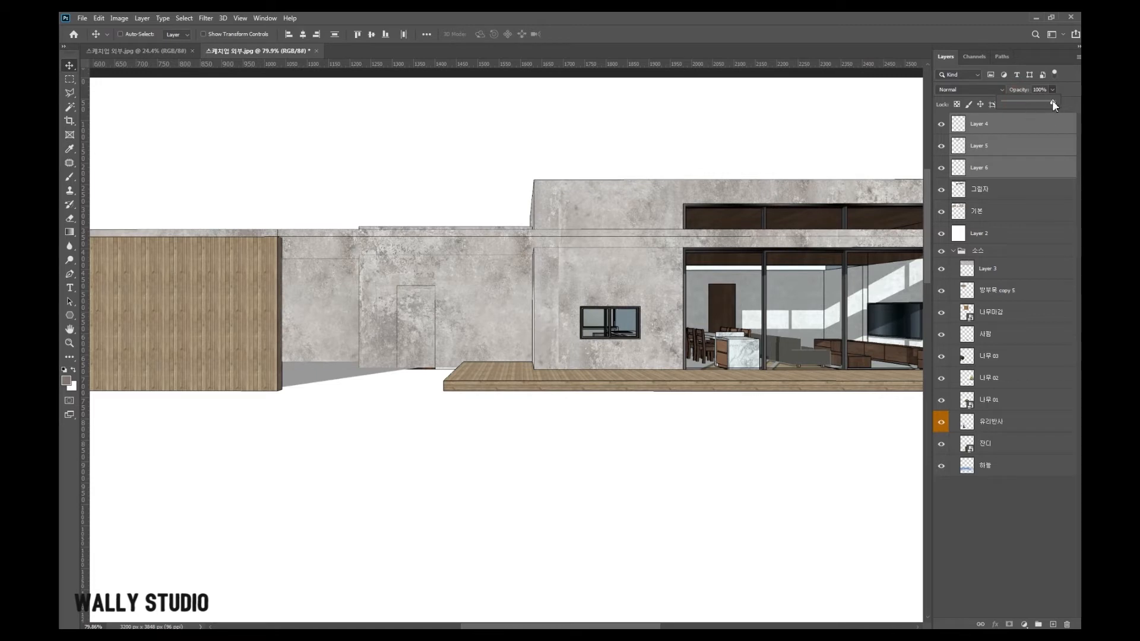
# - Brighten the concrete roof edge on Layer 4 with Curves
pyautogui.click(581, 239)
pyautogui.scroll(2, 575, 237)
pyautogui.moveTo(555, 227); pyautogui.dragTo(552, 260)
pyautogui.scroll(3, 539, 273)
pyautogui.press('ctrl')
pyautogui.scroll(-2, 552, 260)
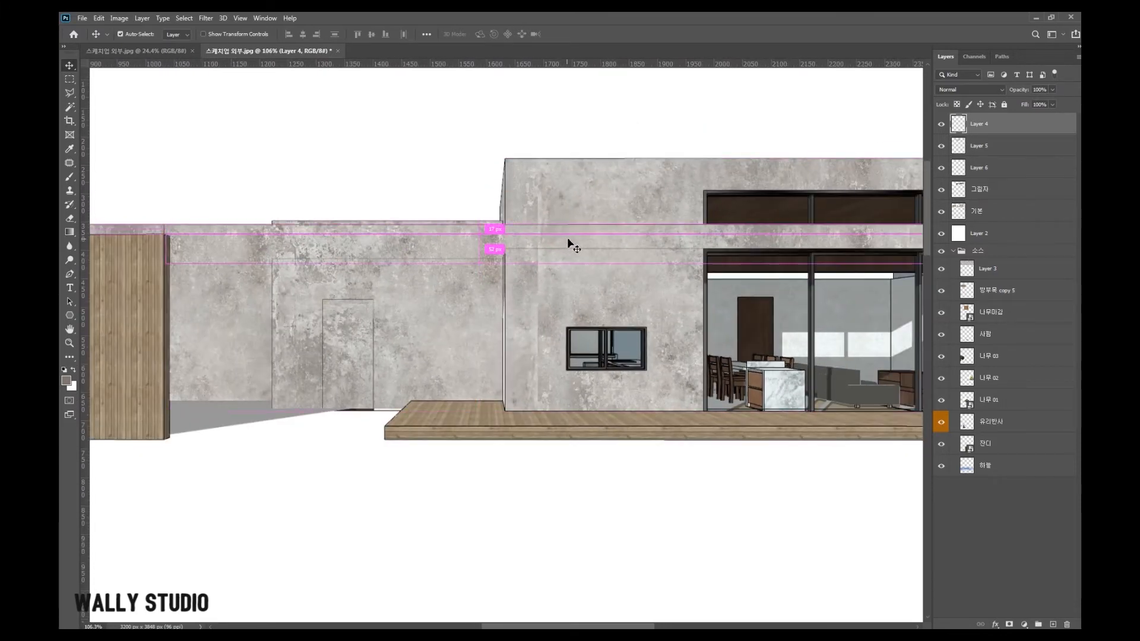
pyautogui.scroll(-12, 505, 267)
pyautogui.scroll(2, 502, 283)
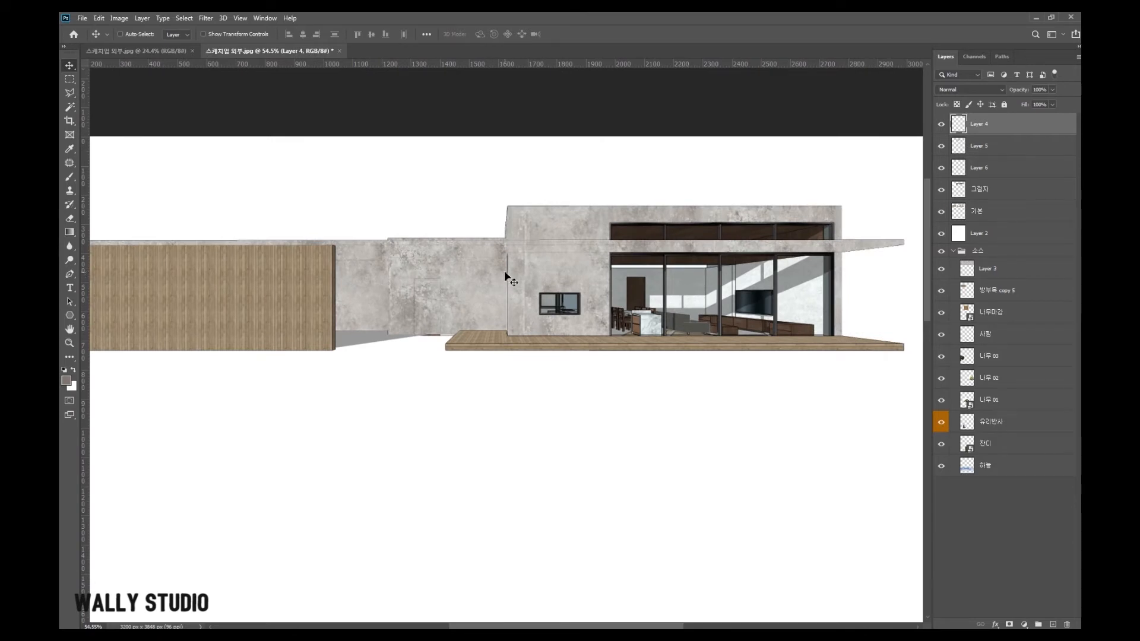
pyautogui.moveTo(519, 259); pyautogui.dragTo(486, 259)
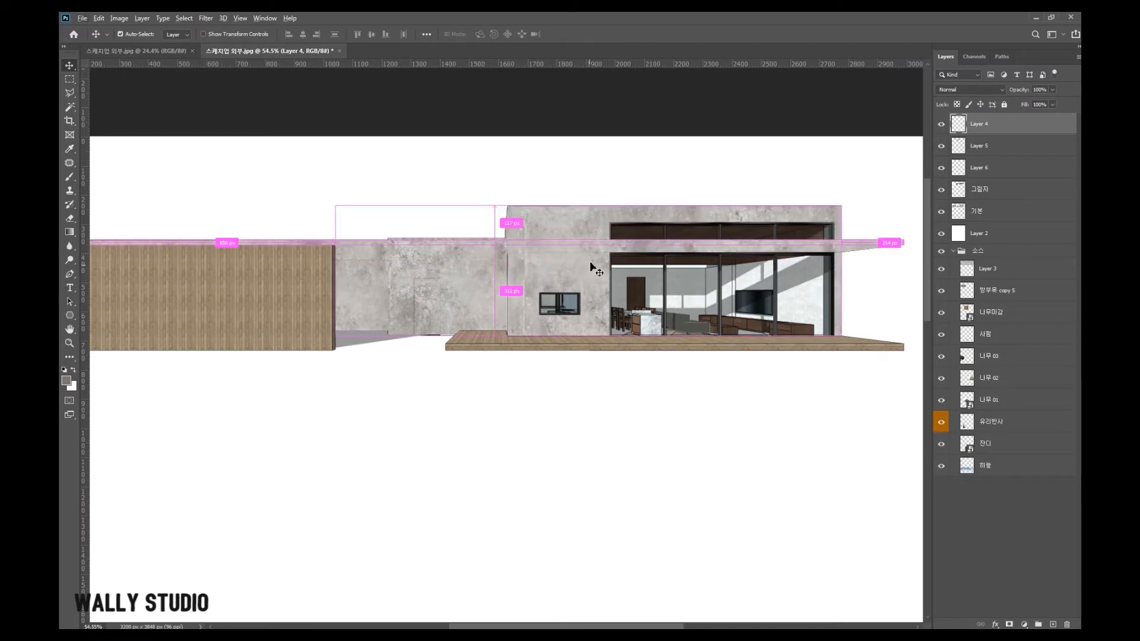
pyautogui.hotkey('ctrl', 'm')
pyautogui.moveTo(654, 314)
pyautogui.mouseDown()
pyautogui.moveTo(649, 289)
pyautogui.moveTo(642, 301)
pyautogui.mouseUp()
pyautogui.click(857, 222)
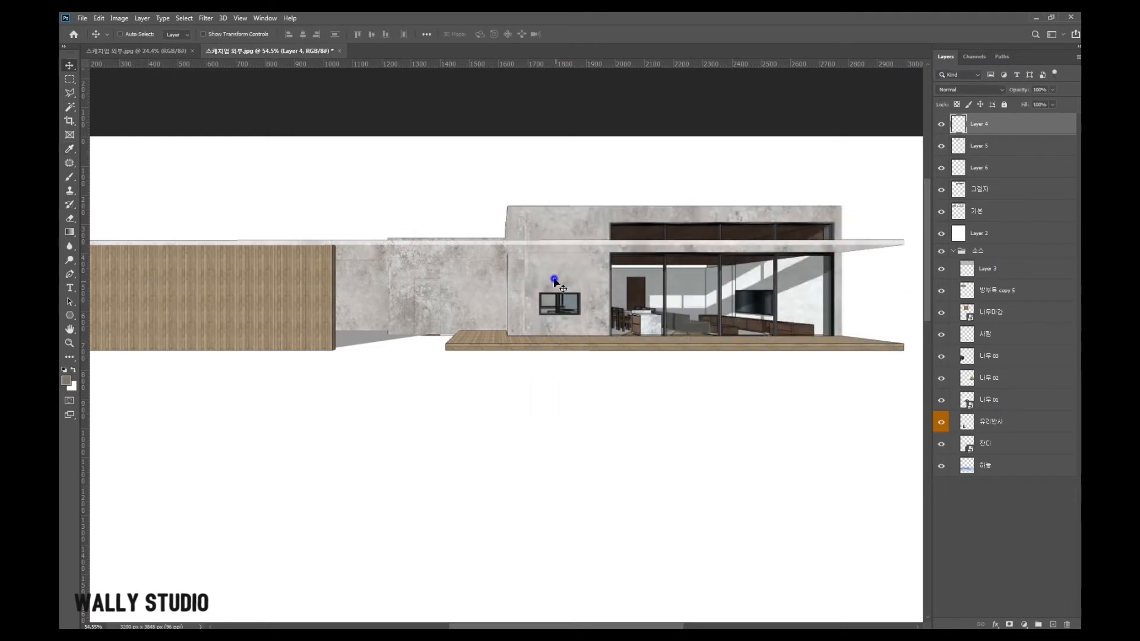
# - Marquee the tall front block with the windows on Layer 5 and separate its concrete onto a new layer
pyautogui.moveTo(558, 291); pyautogui.dragTo(585, 297)
pyautogui.click(70, 80)
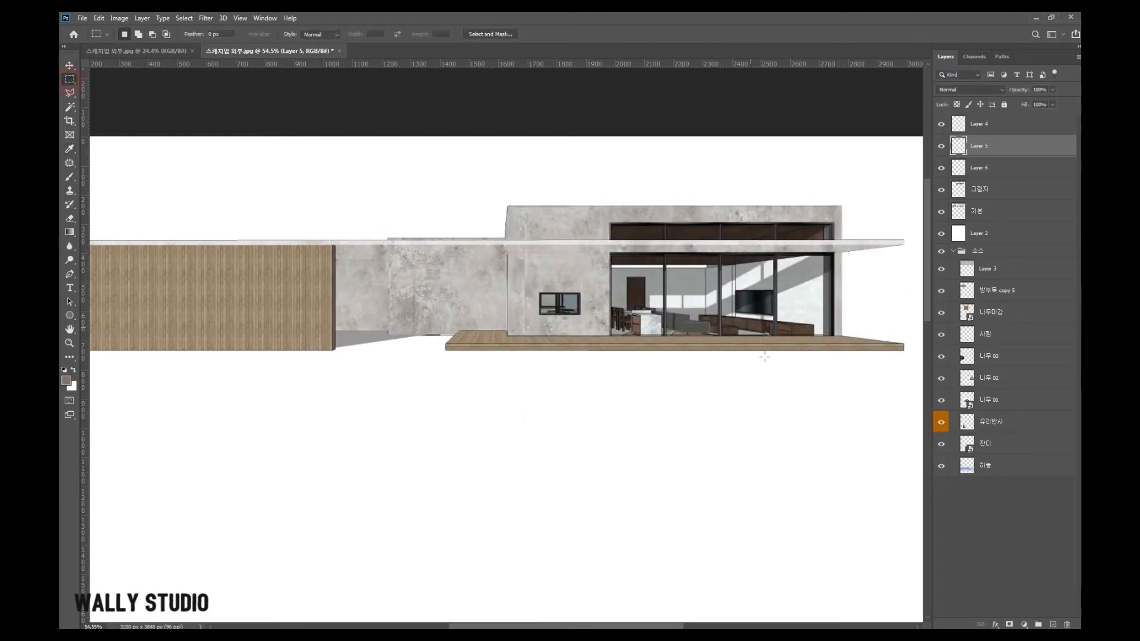
pyautogui.moveTo(895, 388); pyautogui.dragTo(507, 118)
pyautogui.click(70, 65)
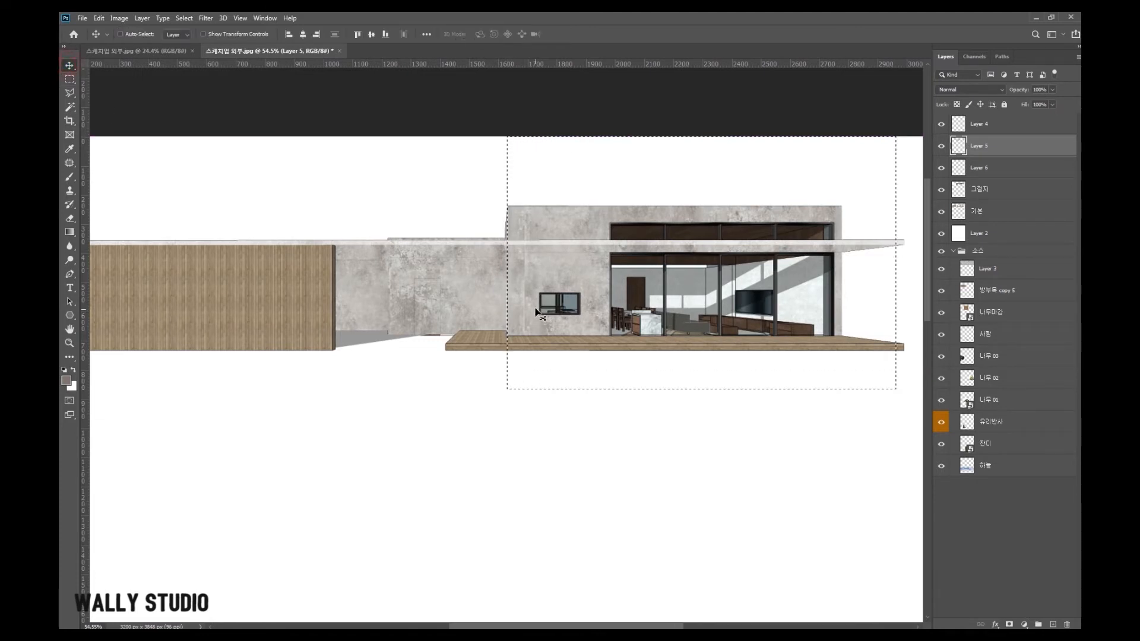
pyautogui.hotkey('ctrl', 'j')
pyautogui.moveTo(565, 270)
pyautogui.mouseDown()
pyautogui.moveTo(580, 330)
pyautogui.moveTo(592, 293)
pyautogui.moveTo(610, 318)
pyautogui.moveTo(568, 273)
pyautogui.mouseUp()
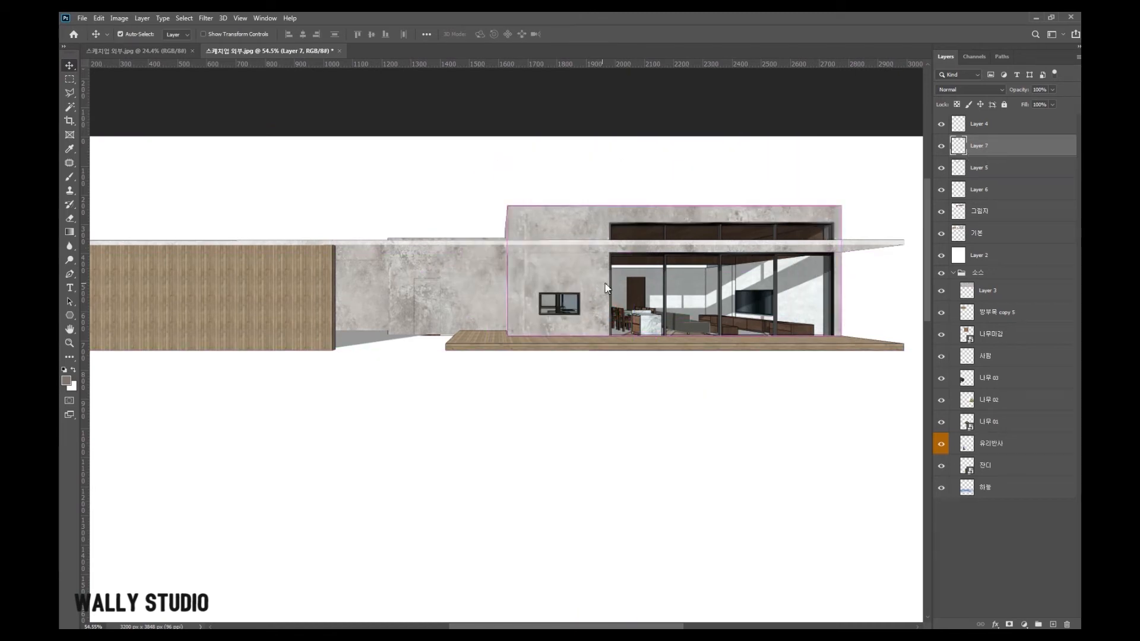
# - Brighten the front block's concrete on Layer 7 with Curves, raising input 111 to output 143
pyautogui.hotkey('ctrl', 'm')
pyautogui.moveTo(700, 191); pyautogui.dragTo(646, 360)
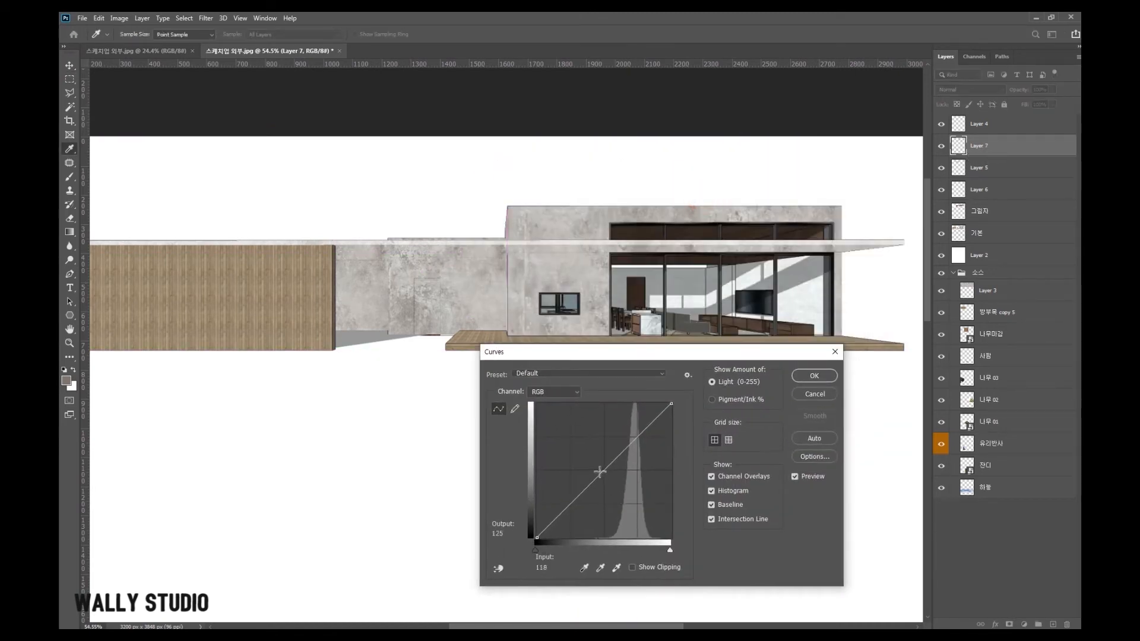
pyautogui.moveTo(602, 475); pyautogui.dragTo(596, 460)
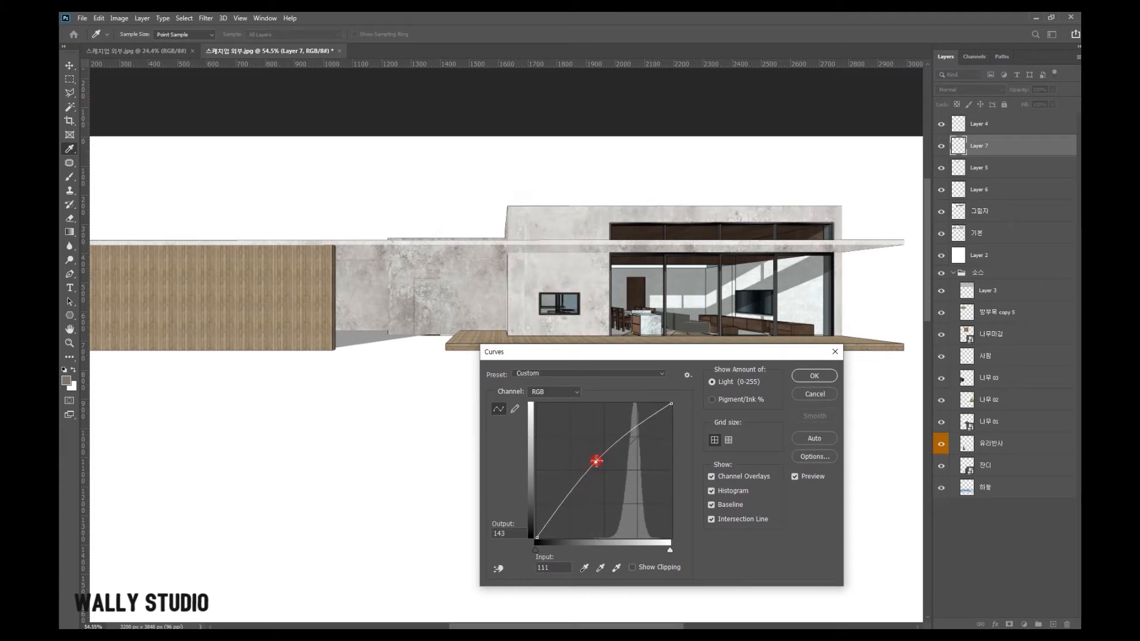
pyautogui.click(827, 378)
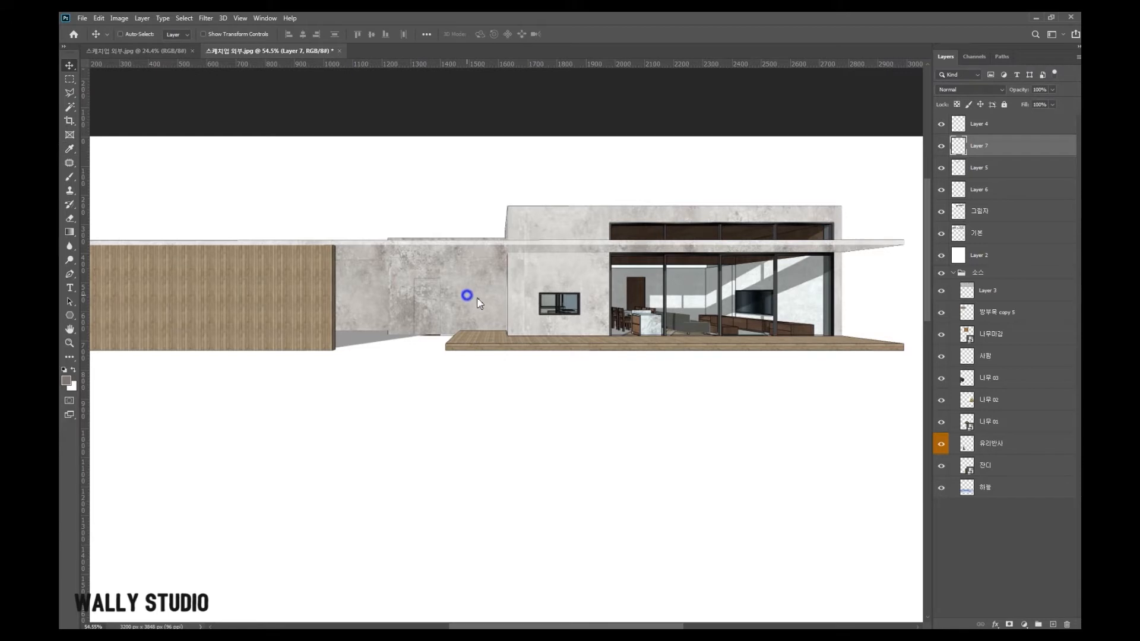
# - Marquee the recessed wall with the door on Layer 5 and separate its concrete onto a new layer
pyautogui.keyDown('ctrl'); pyautogui.click(480, 304); pyautogui.keyUp('ctrl')
pyautogui.press('m')
pyautogui.moveTo(547, 362); pyautogui.dragTo(389, 200)
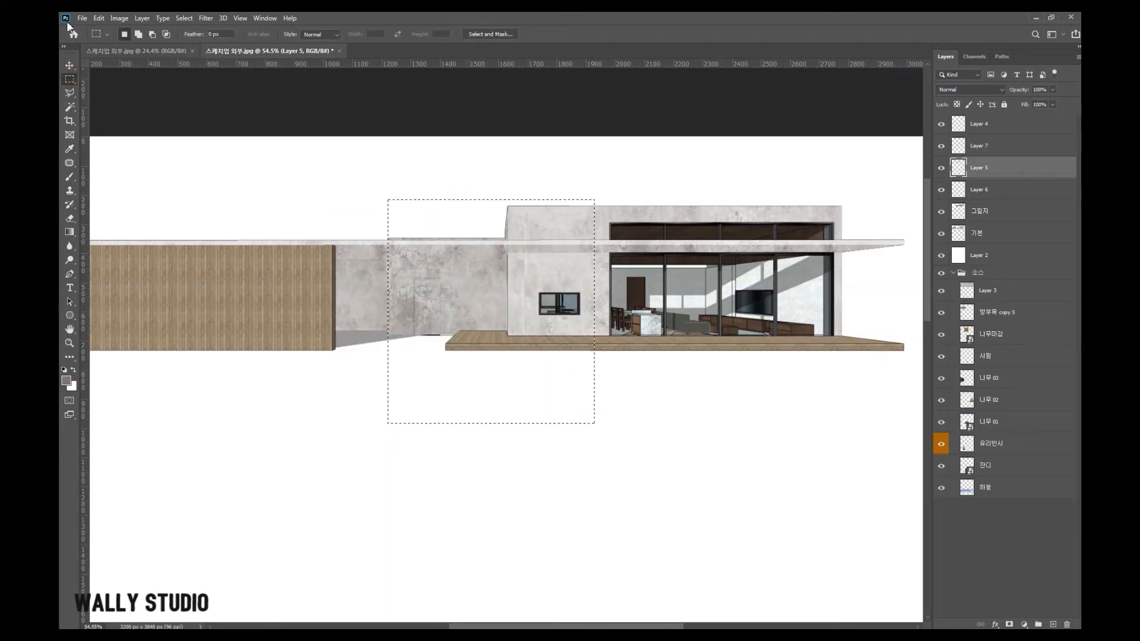
pyautogui.press('v')
pyautogui.hotkey('ctrl', 'j')
pyautogui.moveTo(469, 297)
pyautogui.mouseDown()
pyautogui.moveTo(475, 331)
pyautogui.moveTo(471, 312)
pyautogui.mouseUp()
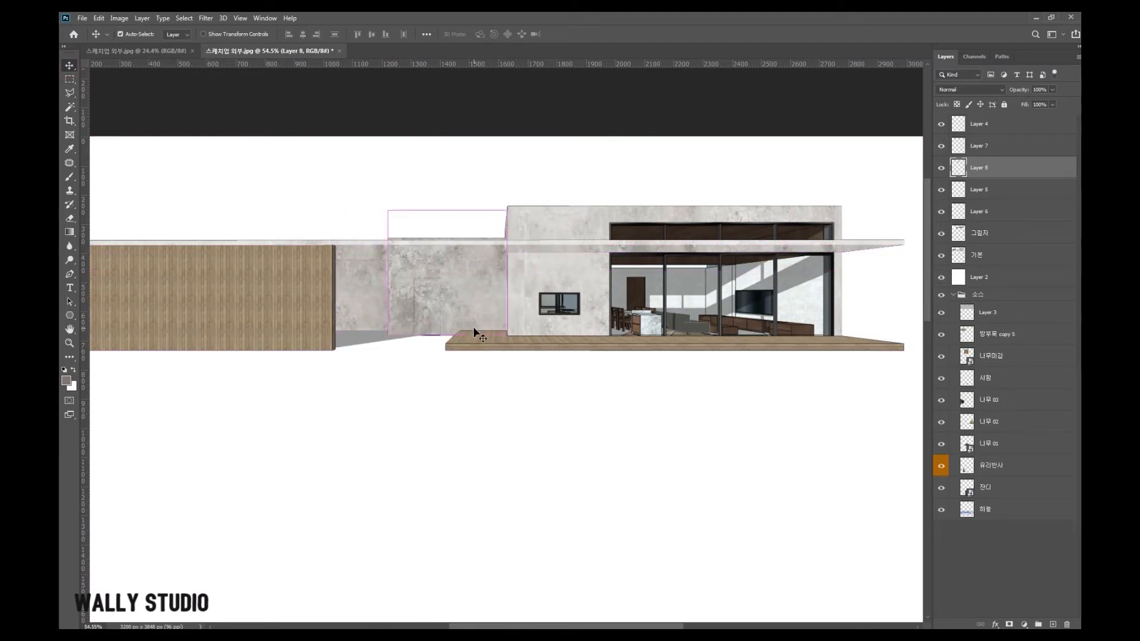
# - Darken the recessed door wall's concrete on Layer 8 with Curves
pyautogui.hotkey('ctrl', 'm')
pyautogui.moveTo(605, 472); pyautogui.dragTo(612, 481)
pyautogui.click(814, 376)
# - Darken the recessed wall beside the wood cladding on Layer 5 with Curves, lowering input 148 to output 103
pyautogui.moveTo(368, 297); pyautogui.dragTo(360, 326)
pyautogui.hotkey('ctrl', 'z')
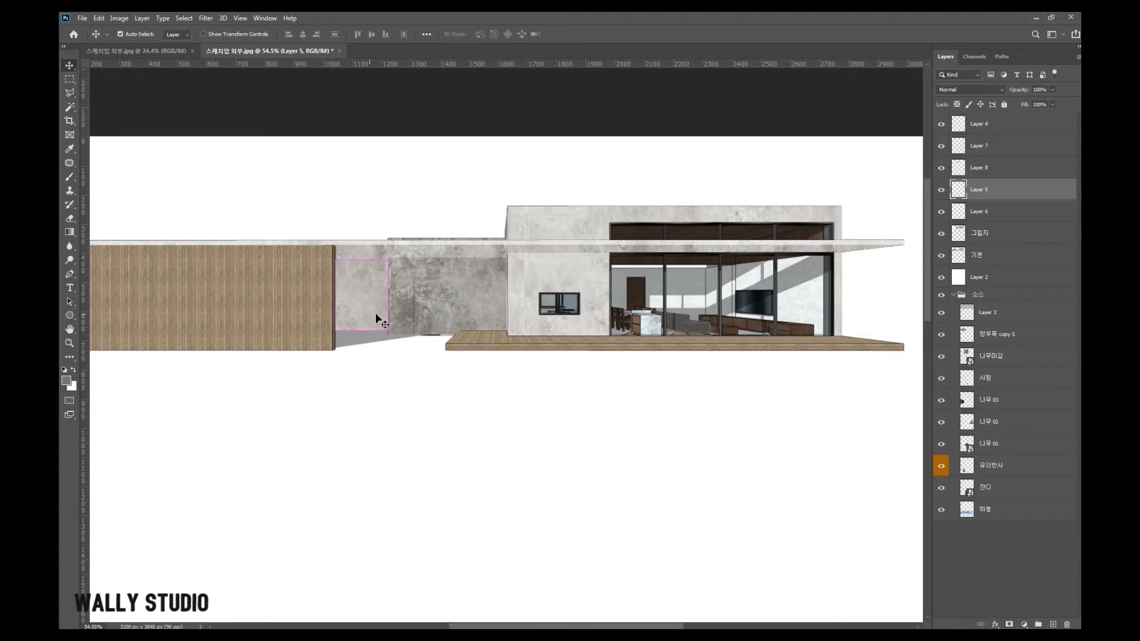
pyautogui.hotkey('ctrl', 'm')
pyautogui.moveTo(607, 468); pyautogui.dragTo(615, 484)
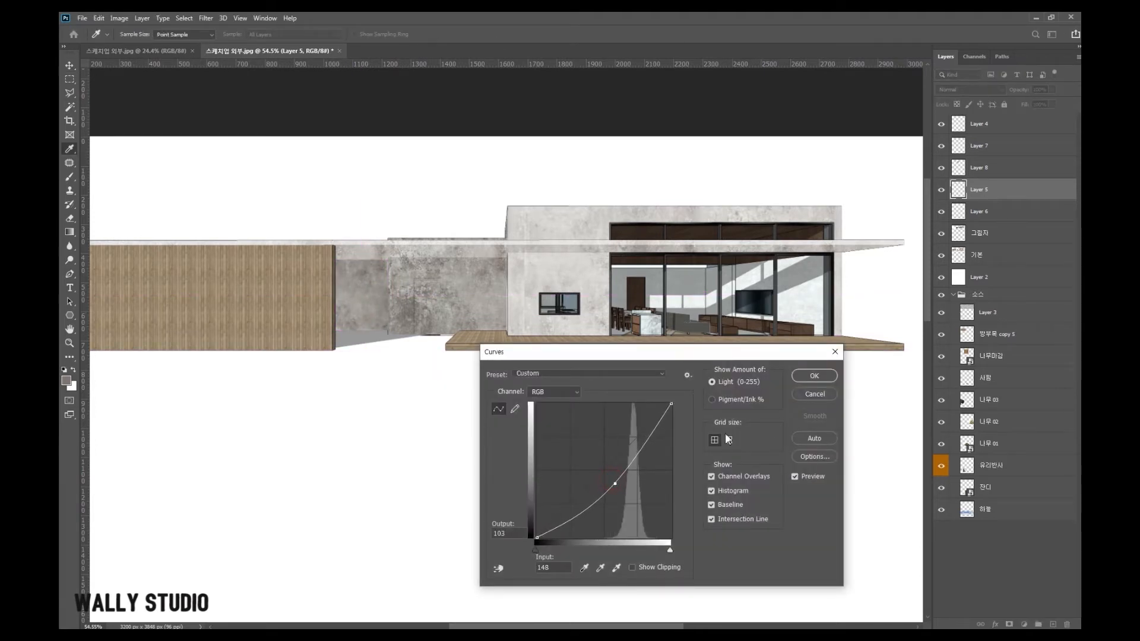
pyautogui.click(827, 383)
# - Set the Hue/Saturation lightness of the Layer 5 wall beside the wood cladding to -39
pyautogui.hotkey('ctrl', 'u')
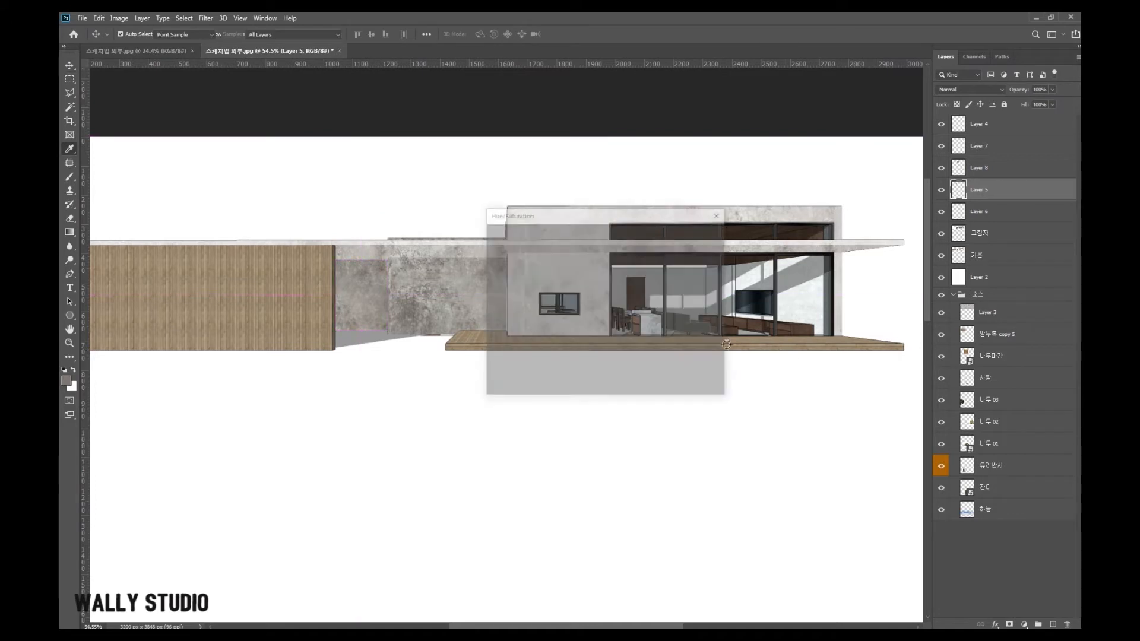
pyautogui.click(562, 341)
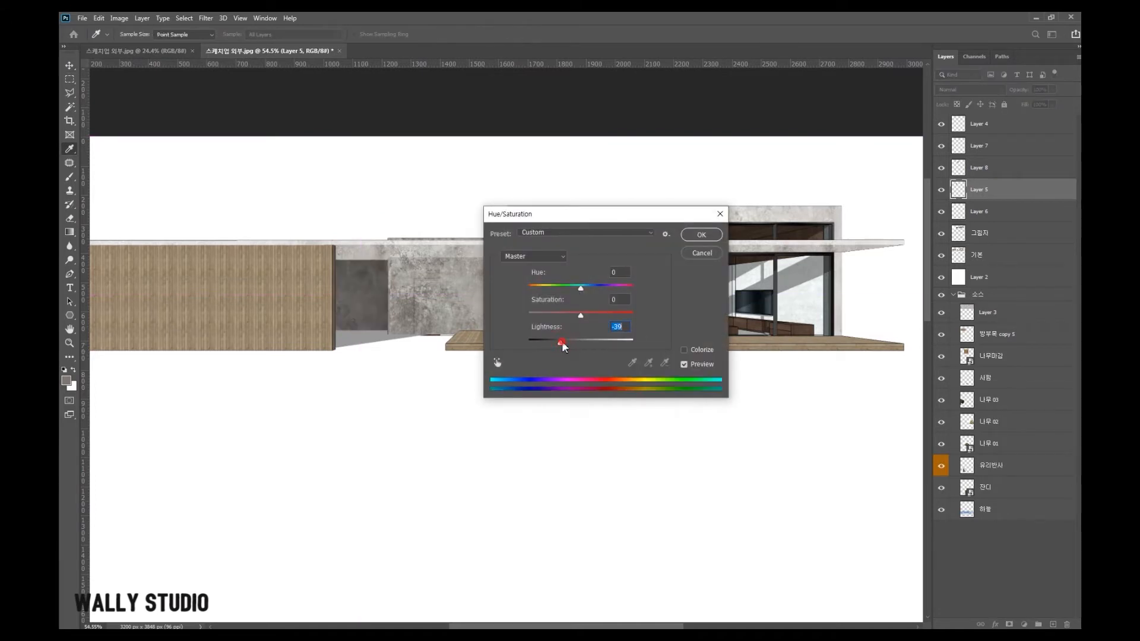
pyautogui.moveTo(565, 348); pyautogui.dragTo(567, 347)
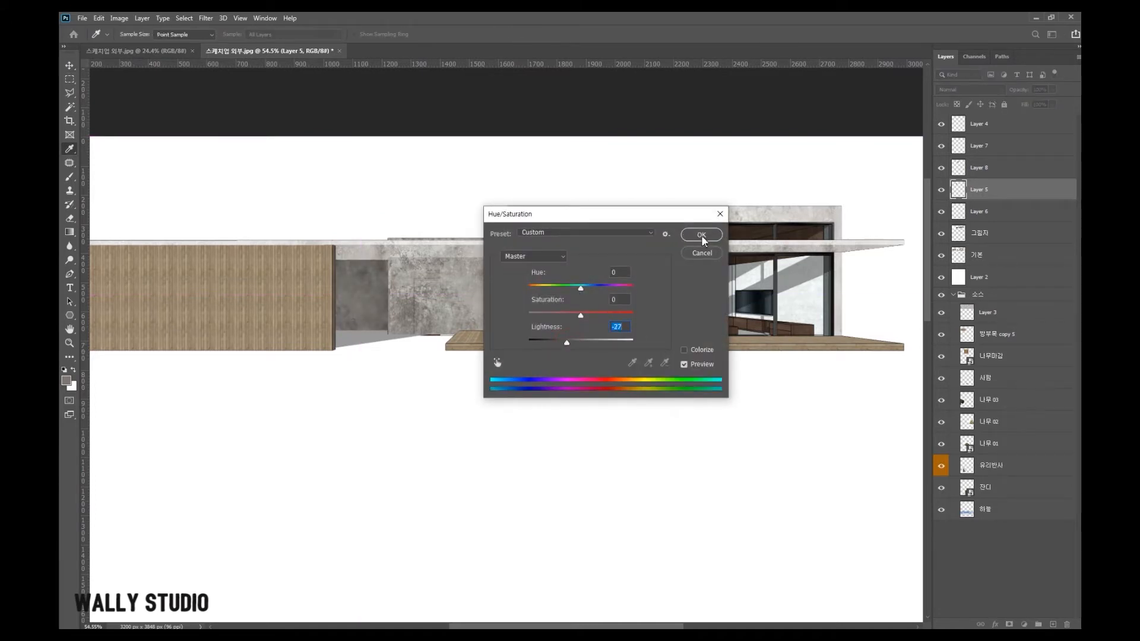
pyautogui.moveTo(562, 343); pyautogui.dragTo(560, 343)
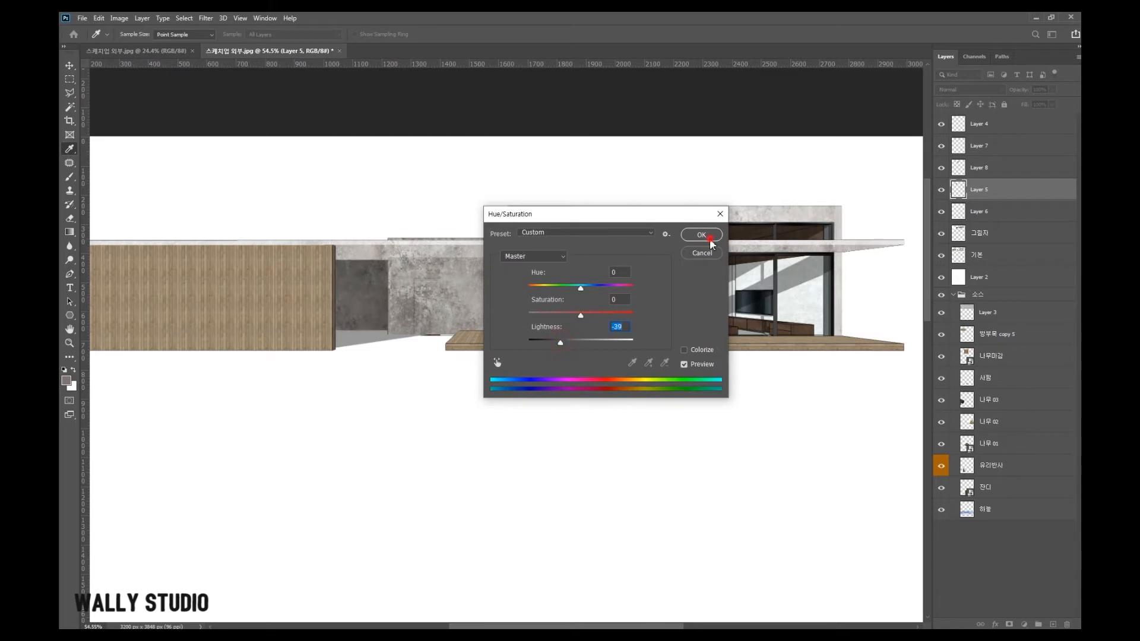
pyautogui.click(709, 238)
# - Slightly lower the lightness of the recessed door wall on Layer 8 with Hue/Saturation
pyautogui.rightClick(448, 292)
pyautogui.click(460, 297)
pyautogui.hotkey('ctrl', 'u')
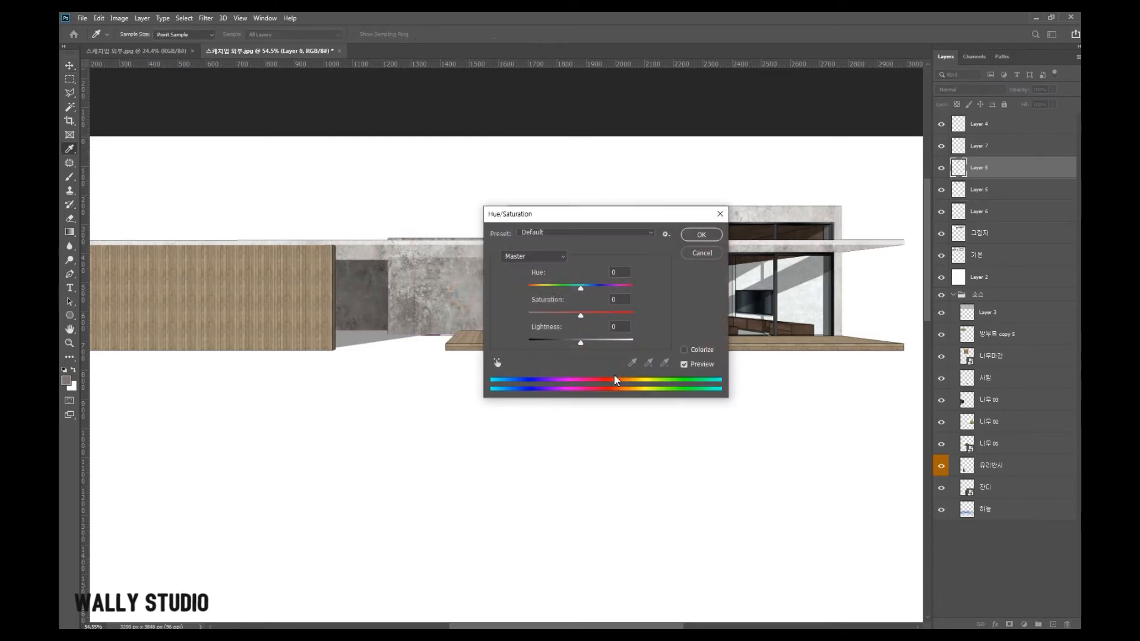
pyautogui.moveTo(573, 346); pyautogui.dragTo(573, 342)
pyautogui.click(701, 234)
# - Darken the concrete soffit under the roof slab on Layer 6 with Curves
pyautogui.scroll(-3, 646, 287)
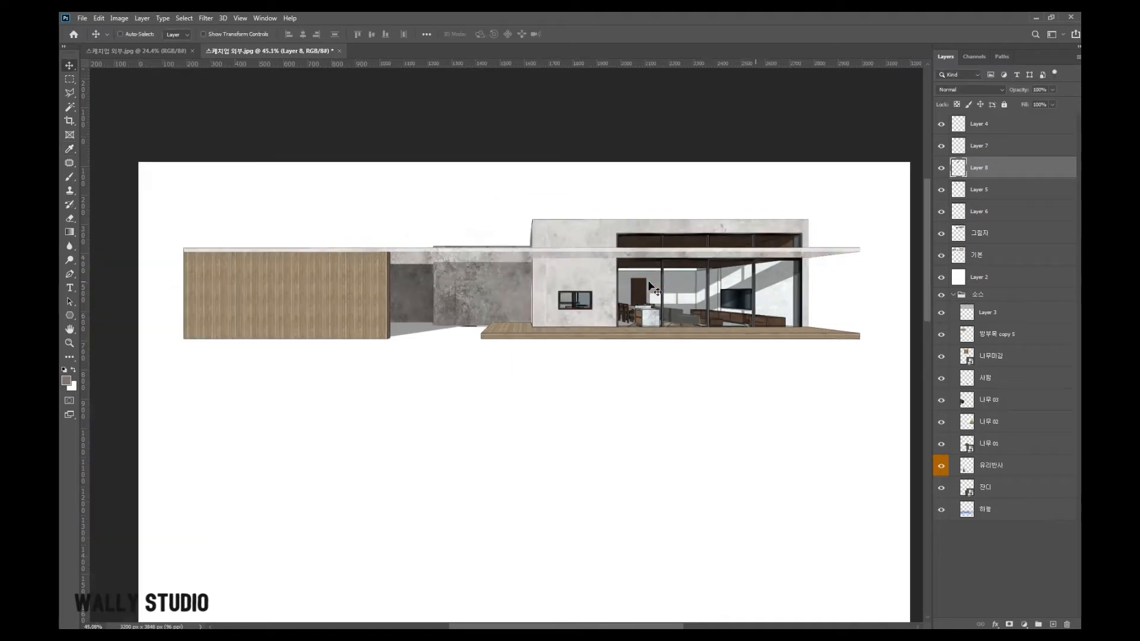
pyautogui.scroll(3, 645, 286)
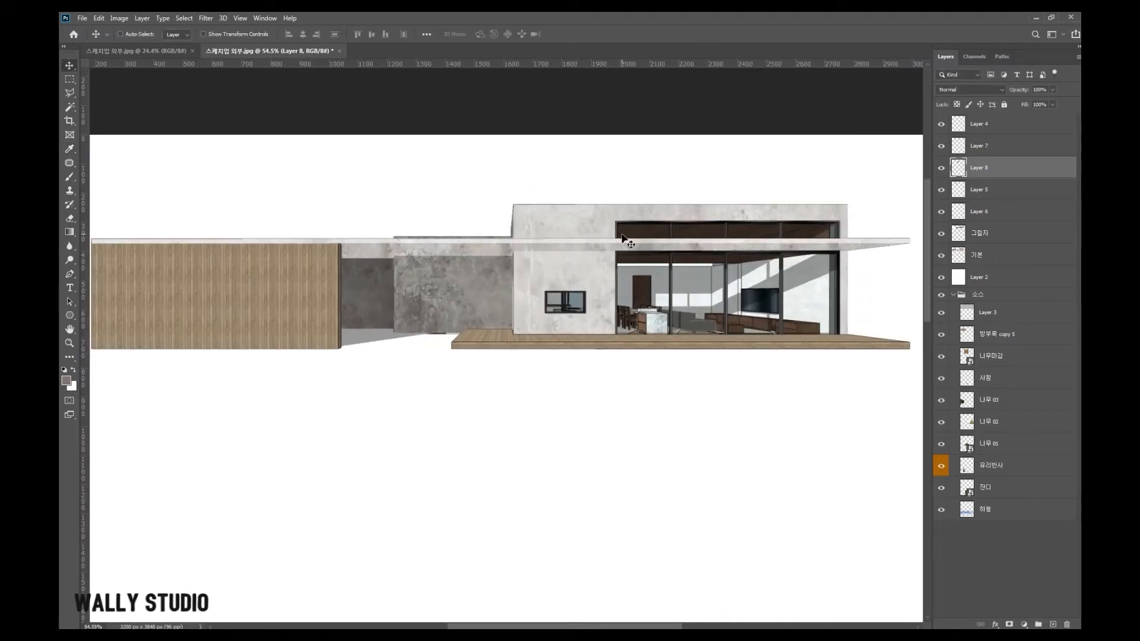
pyautogui.rightClick(498, 245)
pyautogui.click(530, 260)
pyautogui.moveTo(510, 250)
pyautogui.mouseDown()
pyautogui.moveTo(482, 289)
pyautogui.moveTo(530, 255)
pyautogui.mouseUp()
pyautogui.hotkey('ctrl', 'm')
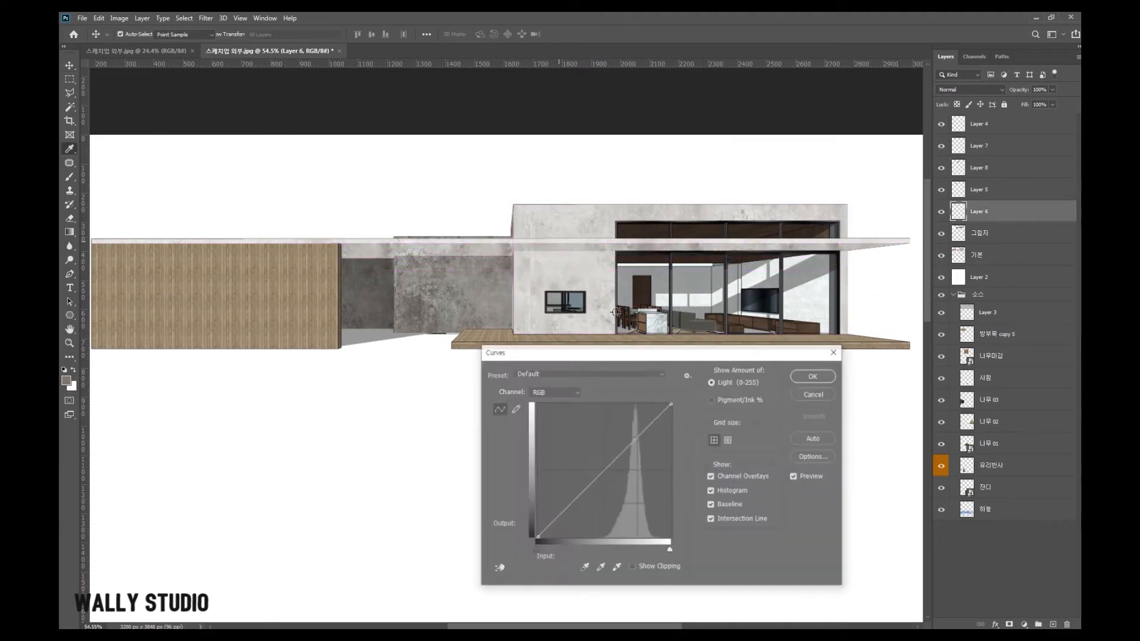
pyautogui.moveTo(602, 471); pyautogui.dragTo(615, 482)
pyautogui.click(819, 383)
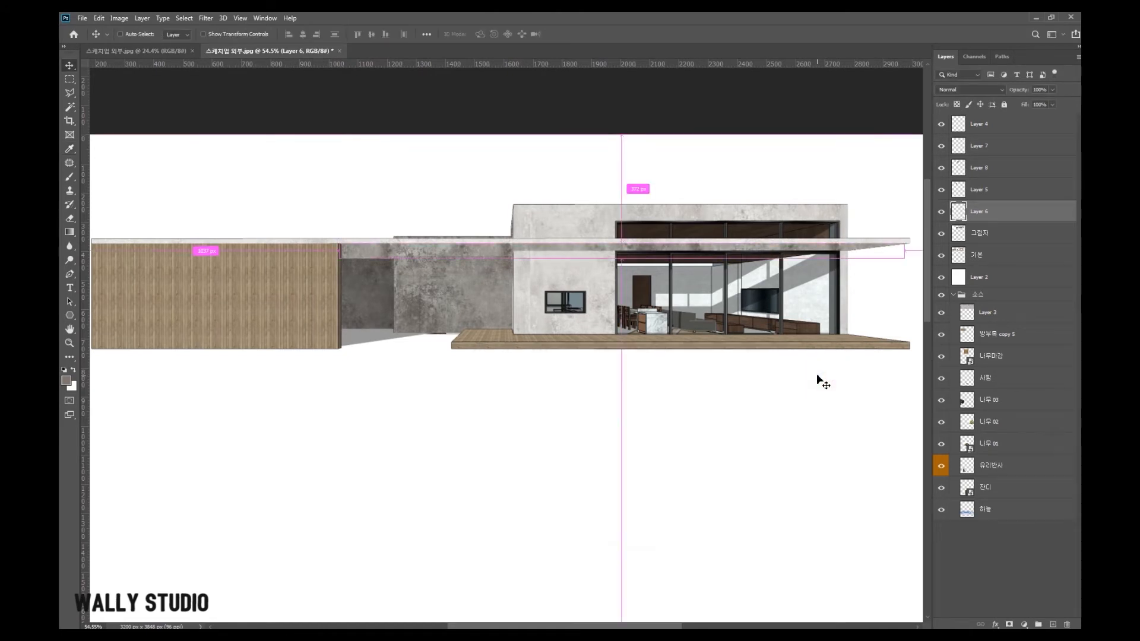
# - Set the Hue/Saturation lightness of the Layer 6 concrete soffit under the roof slab to -16
pyautogui.hotkey('ctrl', 'u')
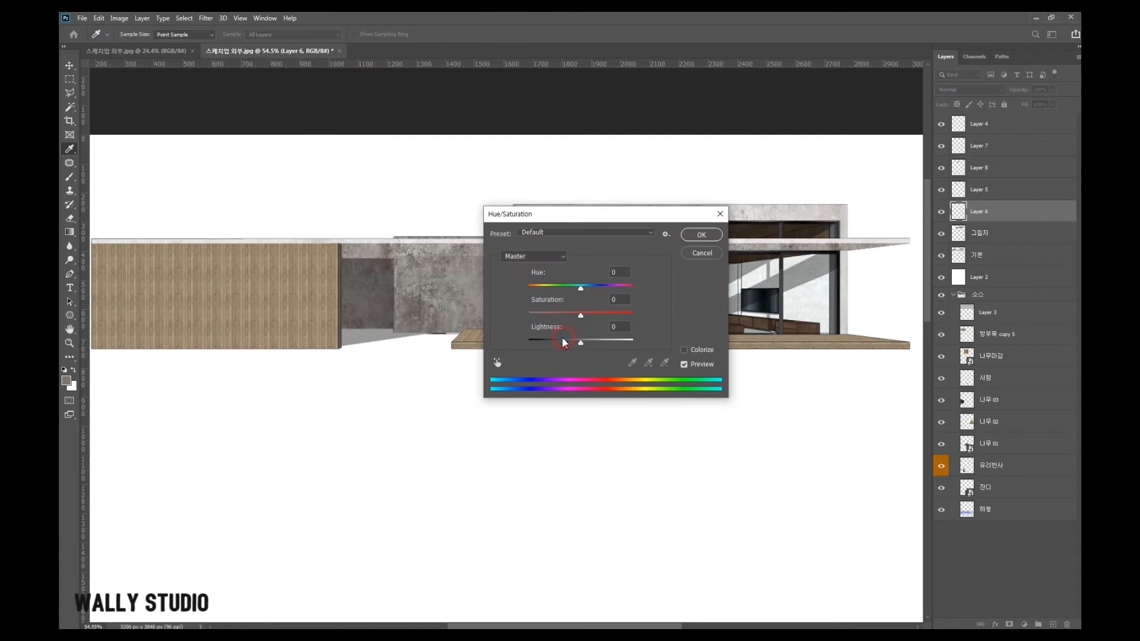
pyautogui.moveTo(564, 342); pyautogui.dragTo(563, 344)
pyautogui.moveTo(632, 214); pyautogui.dragTo(613, 296)
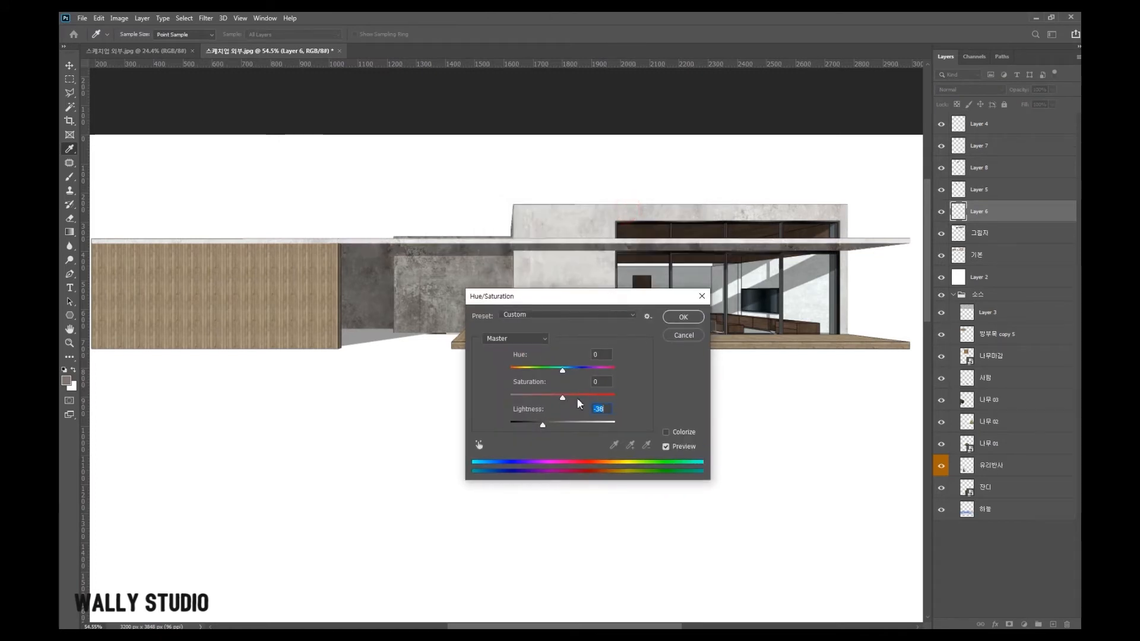
pyautogui.moveTo(542, 425); pyautogui.dragTo(555, 432)
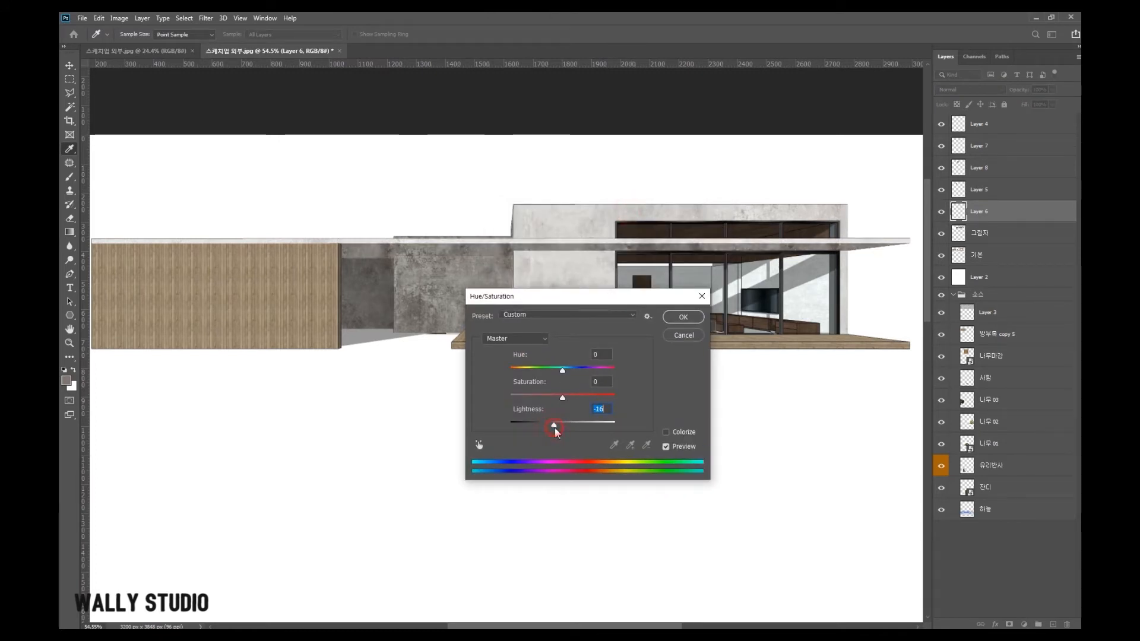
pyautogui.click(676, 321)
pyautogui.scroll(-3, 567, 295)
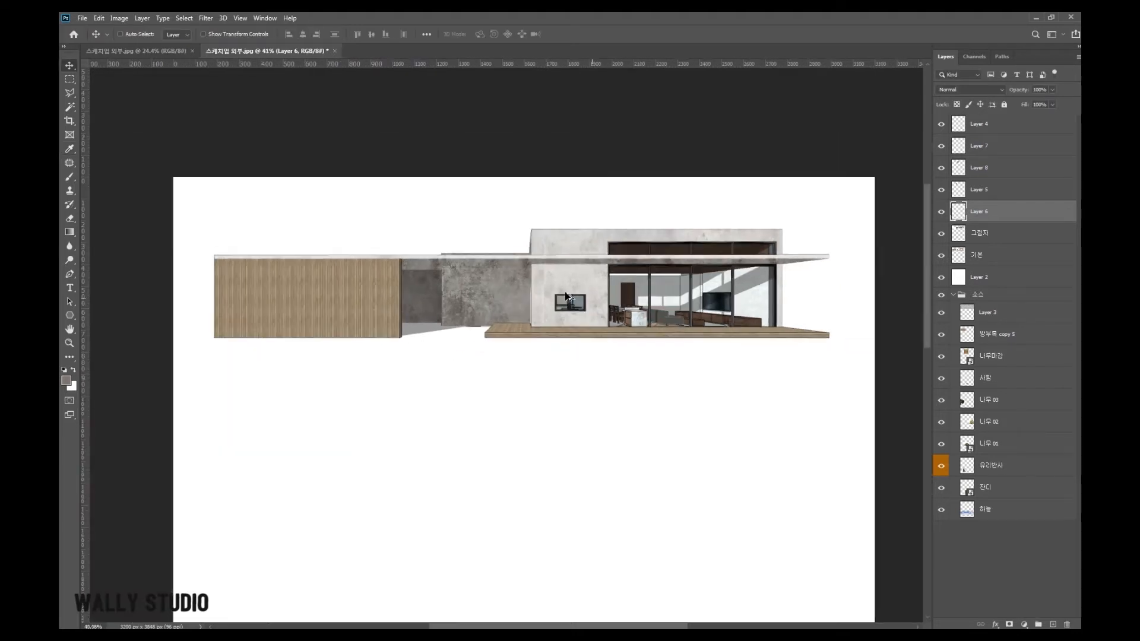
pyautogui.scroll(2, 567, 295)
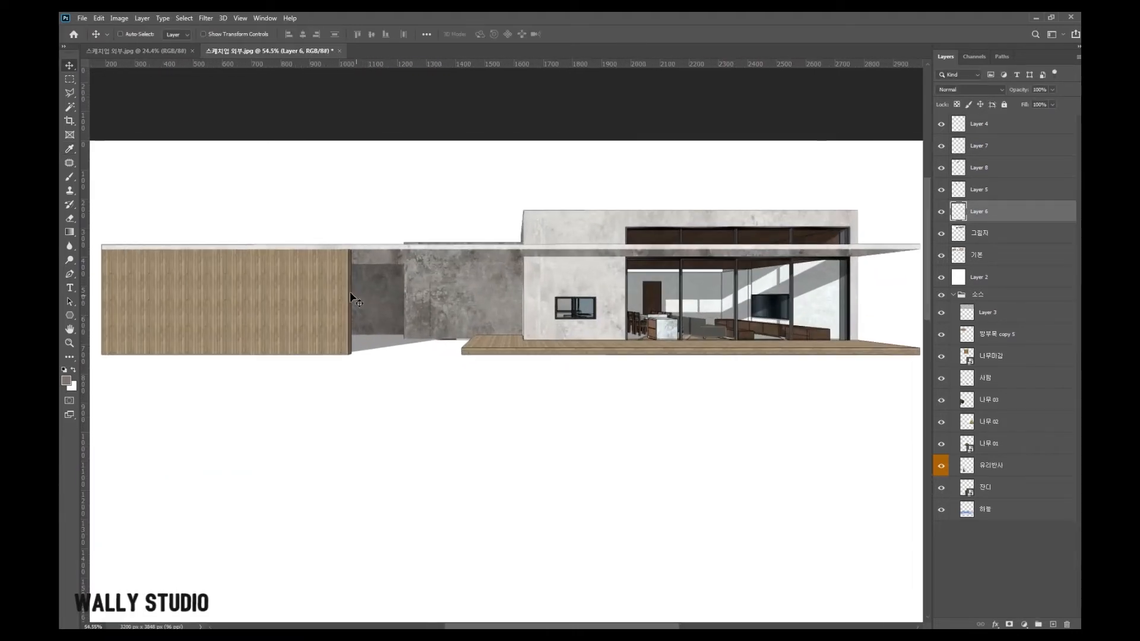
pyautogui.scroll(-1, 350, 298)
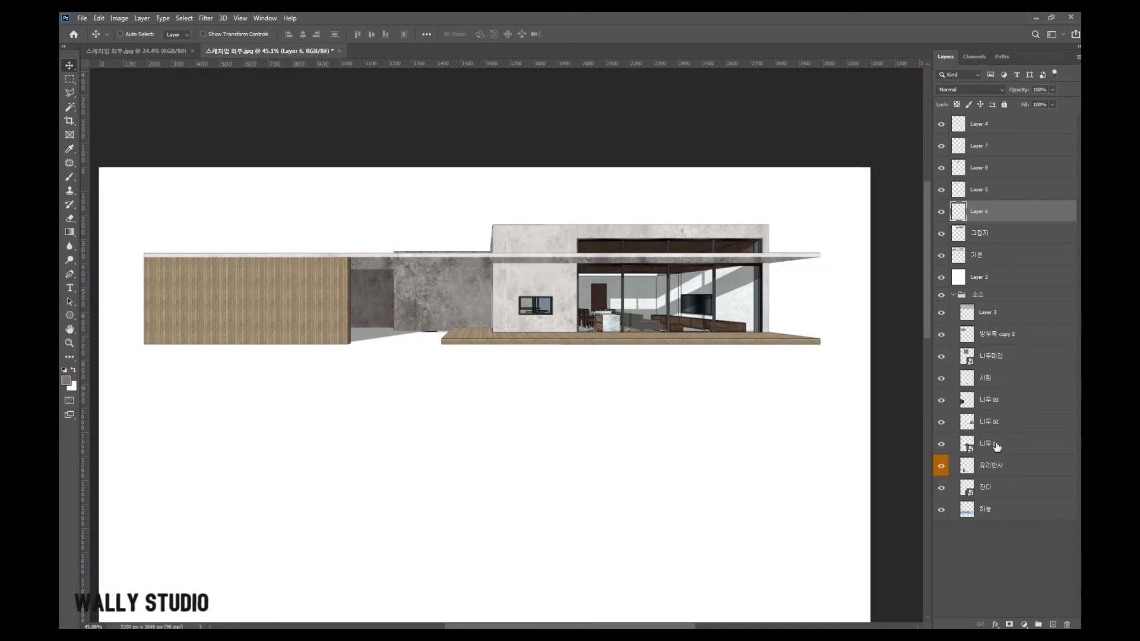
# - Bring the 방부목 copy 5 wood texture to the top of the layer stack and place a duplicate against the deck's front edge
pyautogui.moveTo(1009, 343); pyautogui.dragTo(999, 122)
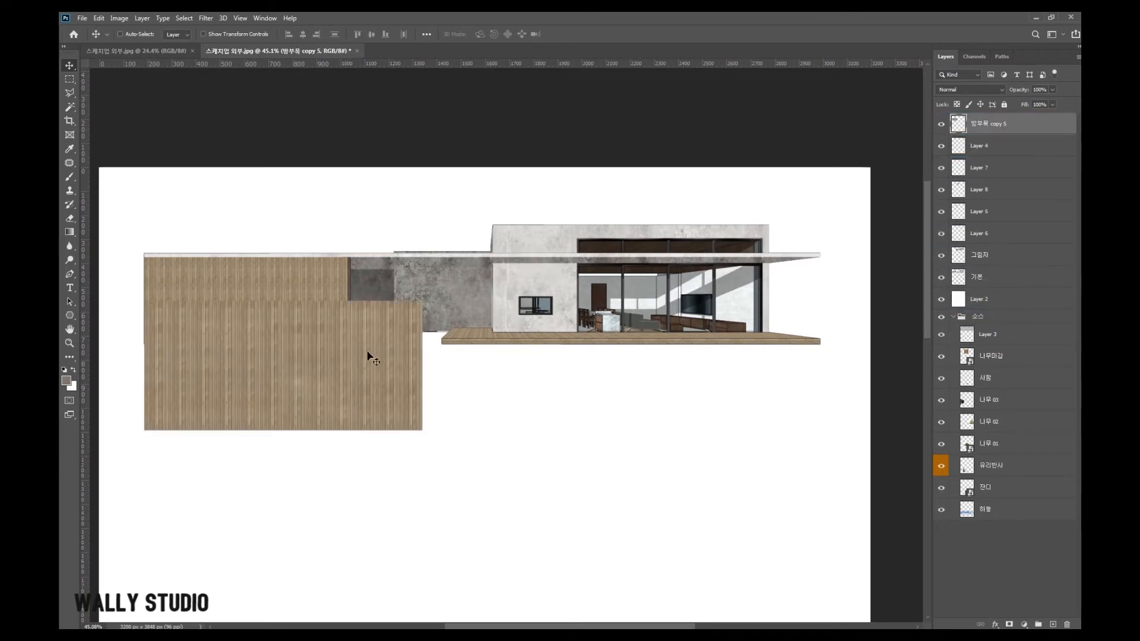
pyautogui.moveTo(308, 410); pyautogui.dragTo(539, 394)
pyautogui.scroll(8, 466, 338)
pyautogui.moveTo(476, 356); pyautogui.dragTo(471, 348)
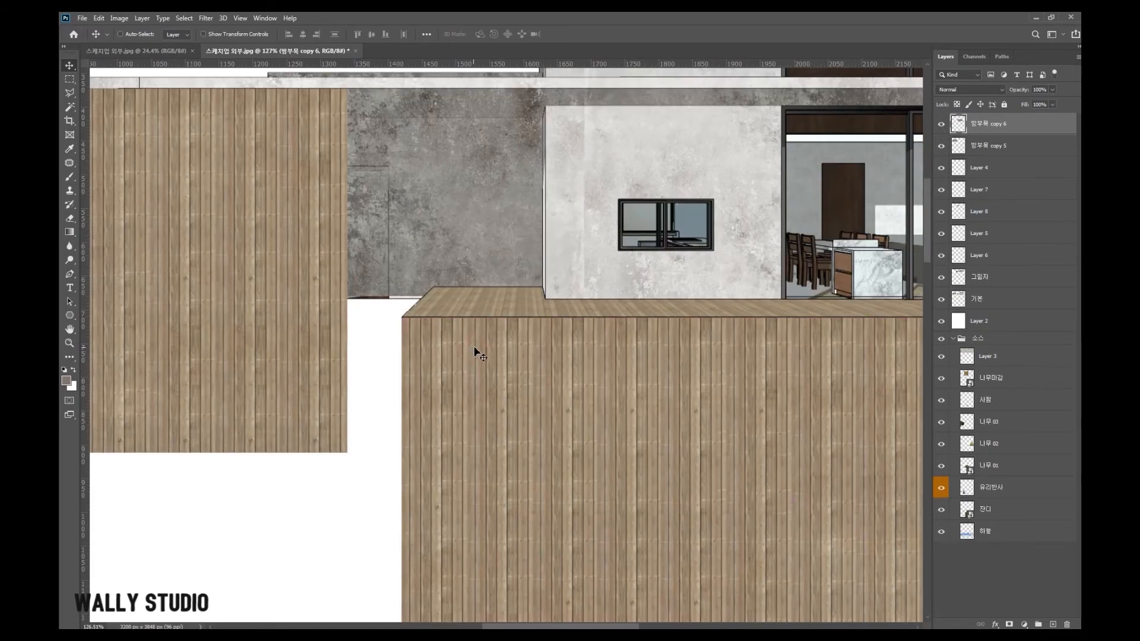
pyautogui.scroll(-6, 470, 351)
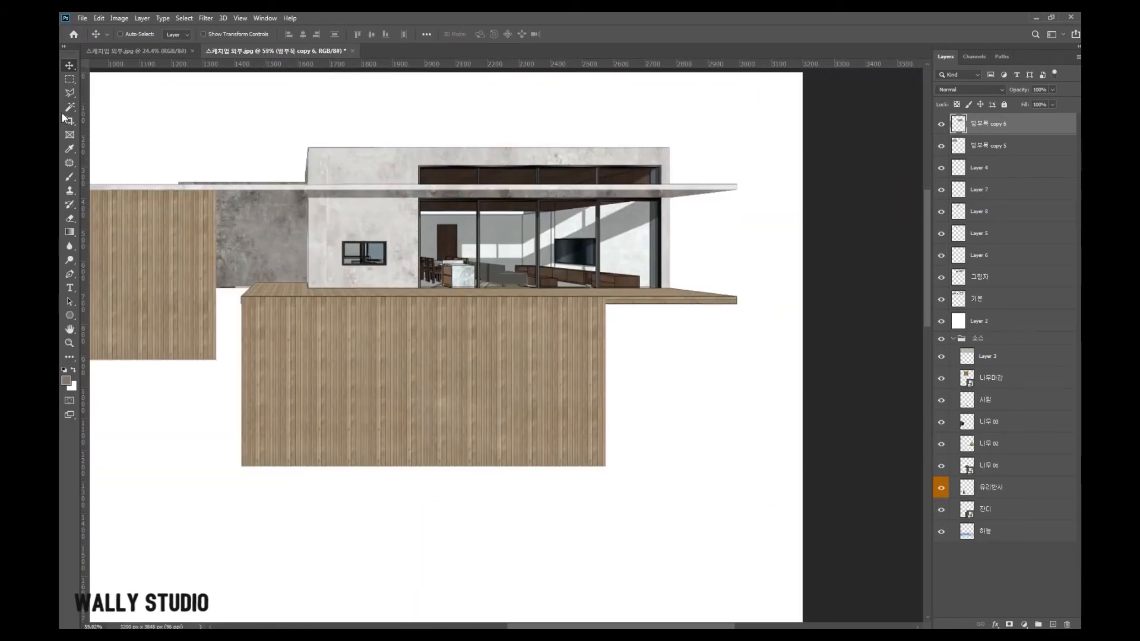
# - Select the wood texture below the deck with a rectangular marquee and duplicate it sideways to extend the planks along the deck
pyautogui.click(69, 84)
pyautogui.moveTo(706, 552); pyautogui.dragTo(237, 239)
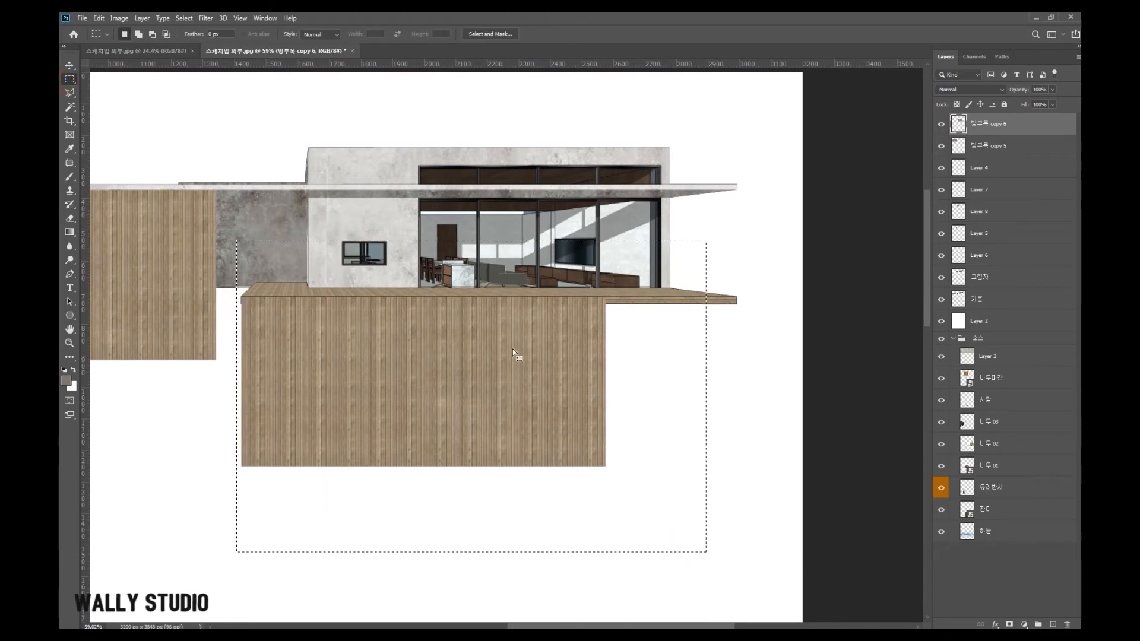
pyautogui.click(70, 66)
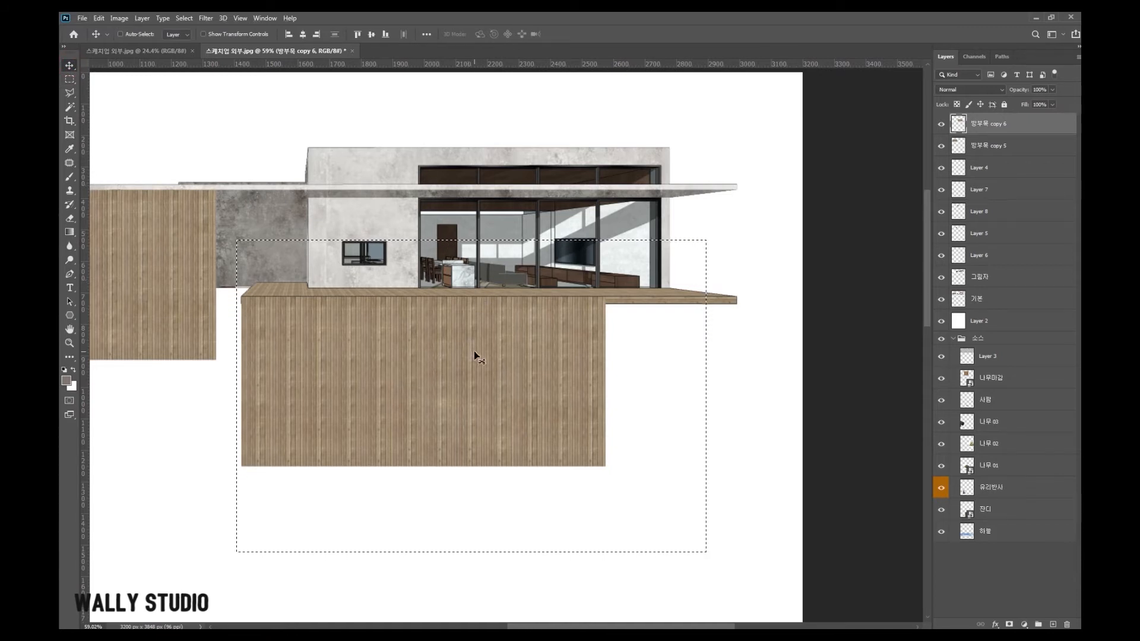
pyautogui.moveTo(424, 344); pyautogui.dragTo(514, 351)
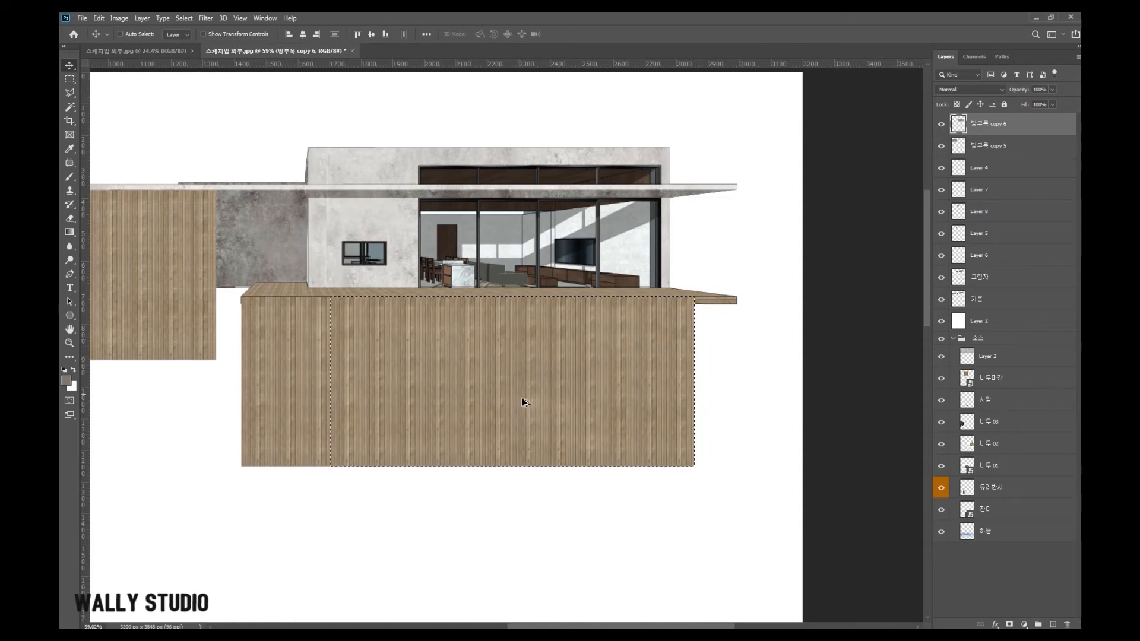
pyautogui.scroll(3, 522, 397)
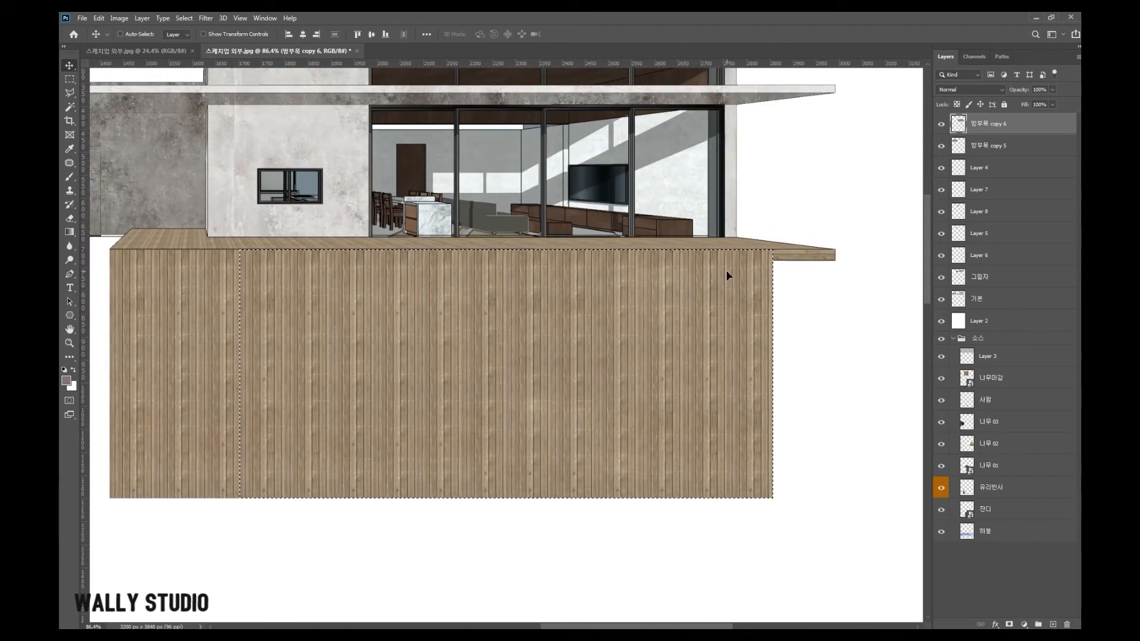
pyautogui.scroll(-3, 734, 267)
# - Align the duplicated wood piece so its upper right corner meets the right end of the deck's front edge
pyautogui.moveTo(681, 288); pyautogui.dragTo(781, 339)
pyautogui.scroll(7, 820, 333)
pyautogui.scroll(-5, 790, 308)
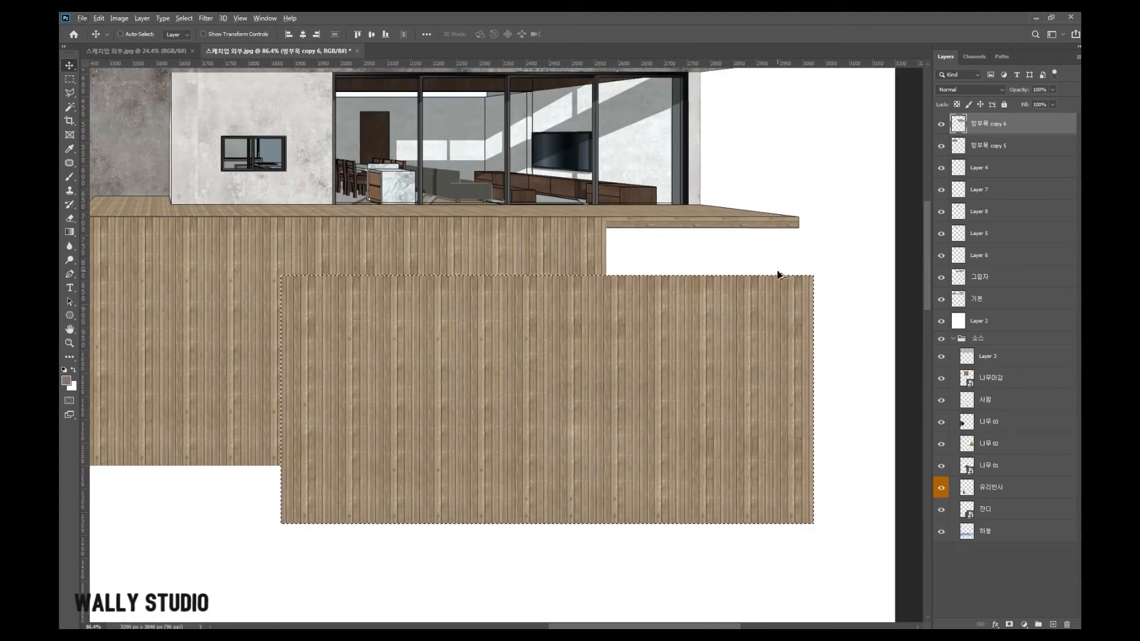
pyautogui.scroll(5, 779, 274)
pyautogui.moveTo(776, 327); pyautogui.dragTo(783, 218)
pyautogui.scroll(3, 810, 194)
pyautogui.scroll(-6, 783, 218)
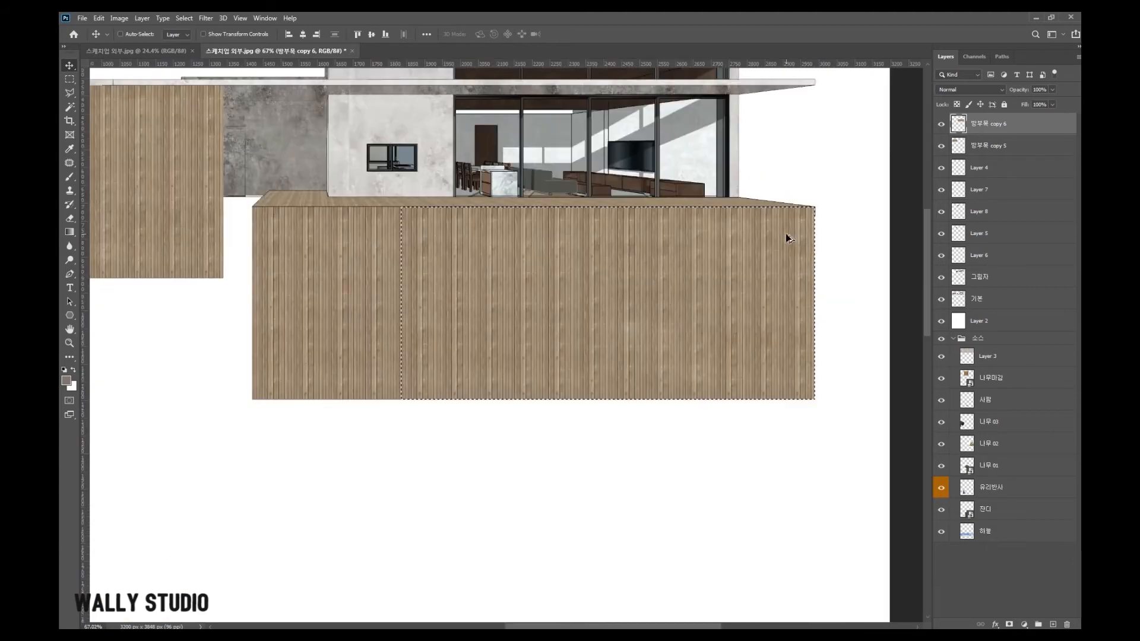
# - Select and delete the wood texture below the deck's front edge, leaving only a thin strip on the edge
pyautogui.scroll(-1, 787, 238)
pyautogui.press('m')
pyautogui.click(201, 349)
pyautogui.moveTo(258, 455)
pyautogui.mouseDown()
pyautogui.moveTo(785, 284)
pyautogui.moveTo(841, 217)
pyautogui.mouseUp()
pyautogui.press('Delete')
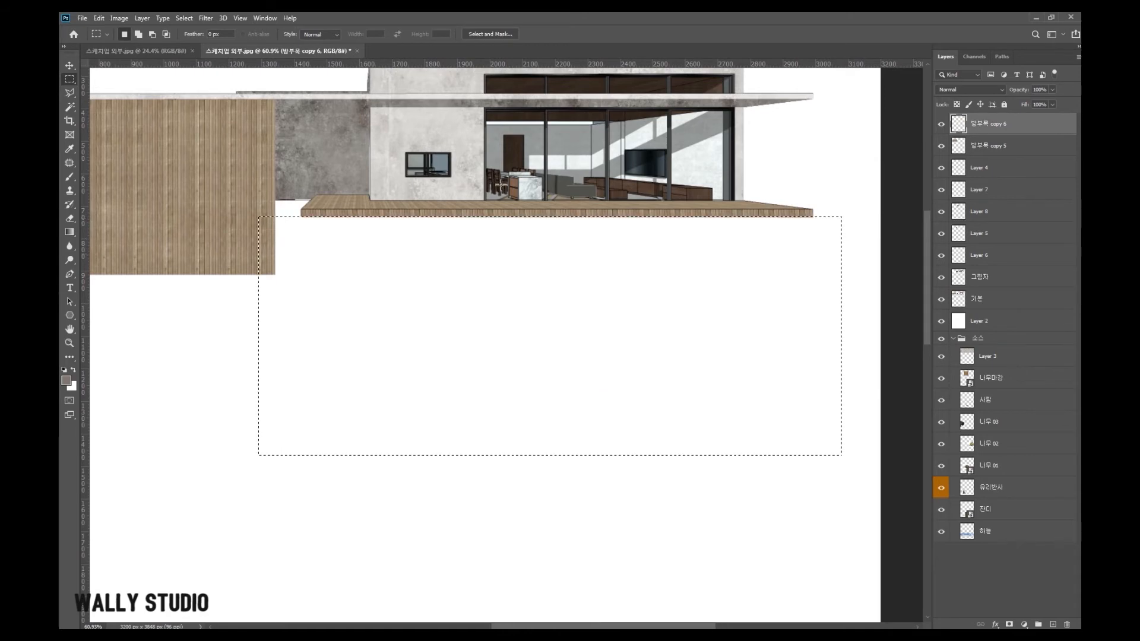
pyautogui.scroll(-4, 749, 285)
pyautogui.scroll(3, 733, 242)
pyautogui.click(69, 66)
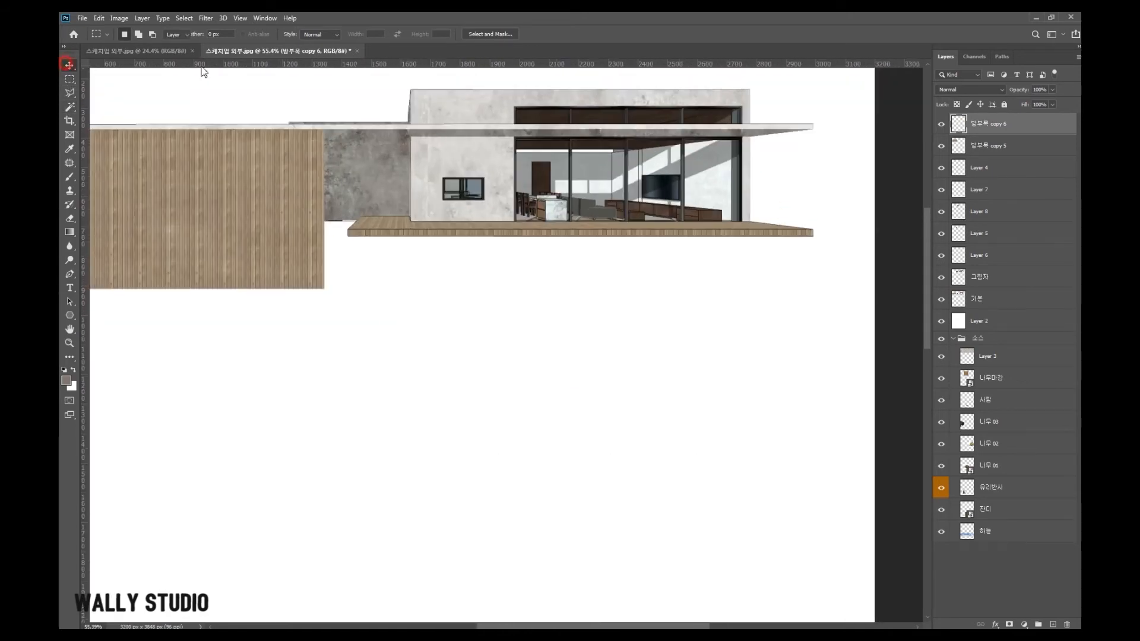
# - Move the wood strip away from the deck's front edge for comparison and put it back in place
pyautogui.scroll(3, 438, 107)
pyautogui.scroll(-4, 535, 296)
pyautogui.moveTo(746, 279); pyautogui.dragTo(727, 322)
pyautogui.hotkey('ctrl', 'z')
pyautogui.scroll(3, 714, 270)
pyautogui.hotkey('ctrl', 'z')
pyautogui.scroll(-3, 691, 277)
pyautogui.scroll(4, 693, 279)
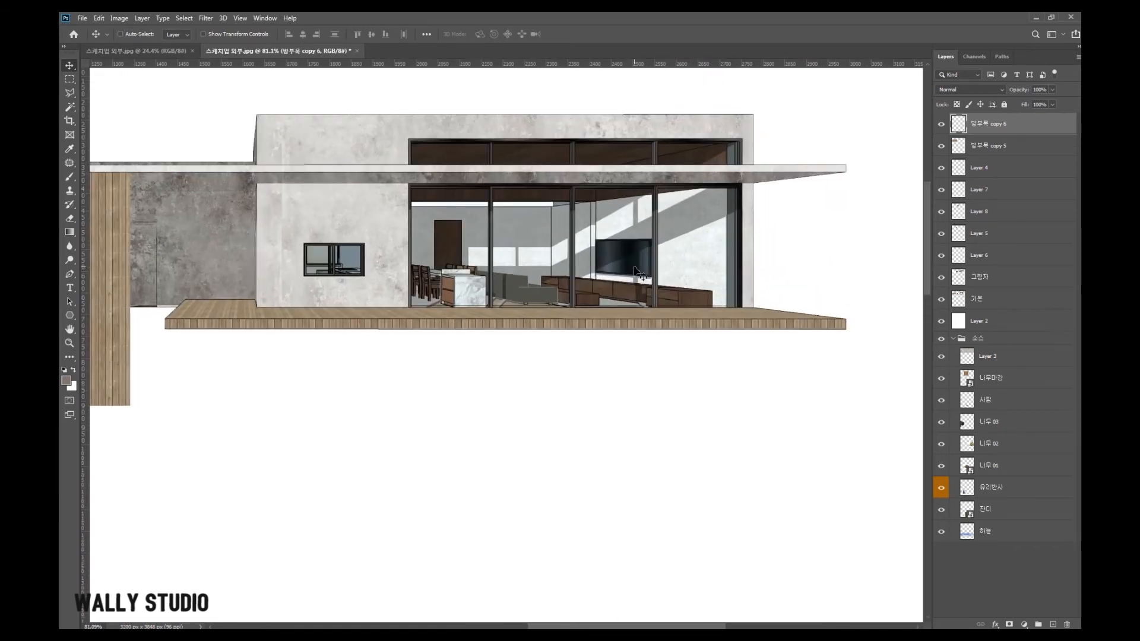
pyautogui.scroll(-1, 537, 333)
pyautogui.moveTo(538, 329); pyautogui.dragTo(540, 398)
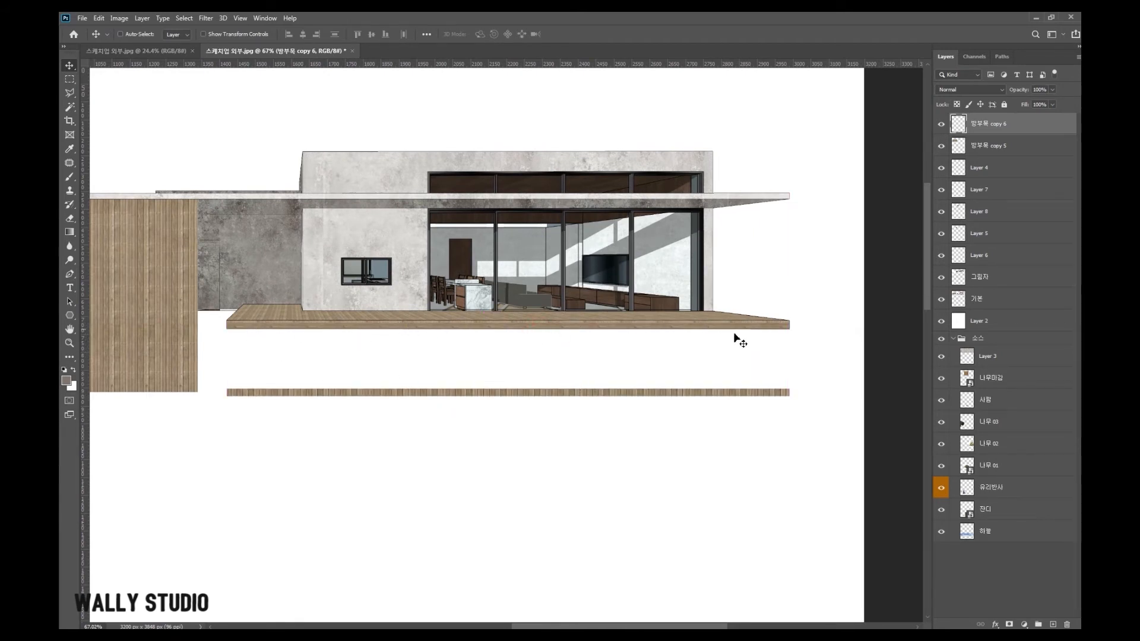
pyautogui.moveTo(514, 394); pyautogui.dragTo(508, 325)
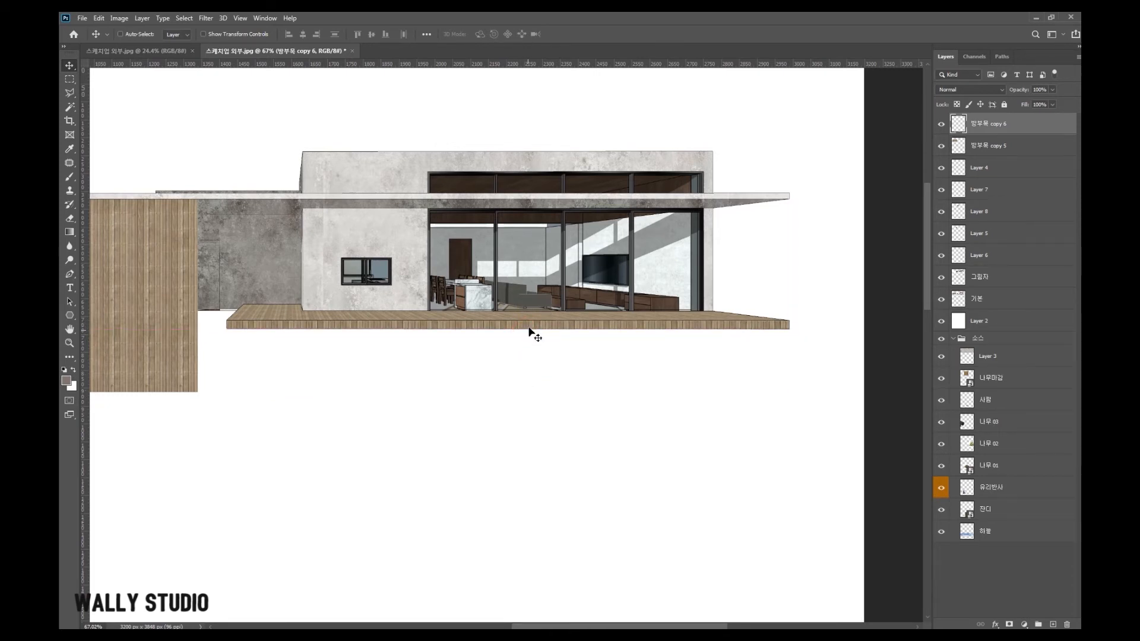
# - Darken the deck's front edge strip with Curves, lowering input 148 to output 107, and compare it with the layer hidden
pyautogui.hotkey('ctrl', 'm')
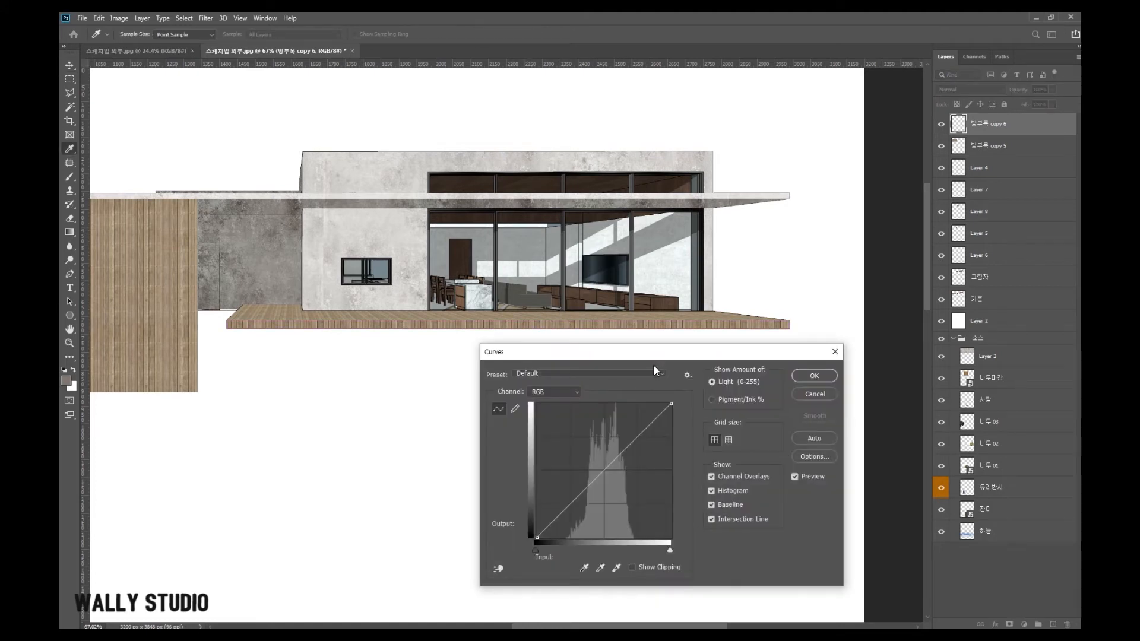
pyautogui.moveTo(601, 475); pyautogui.dragTo(615, 481)
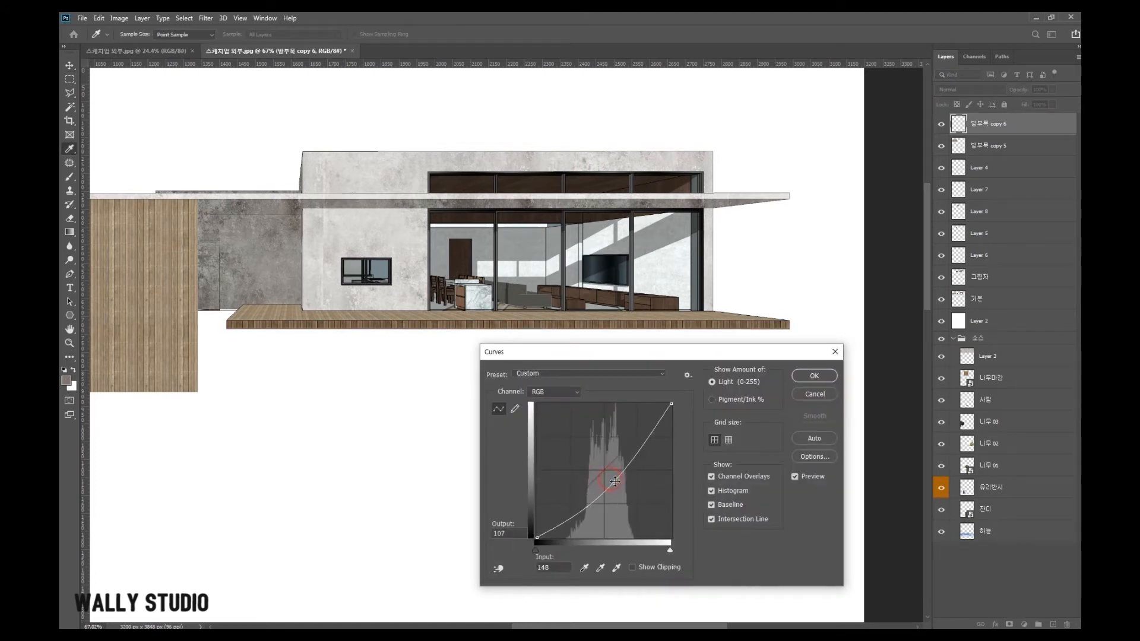
pyautogui.click(814, 375)
pyautogui.press('v')
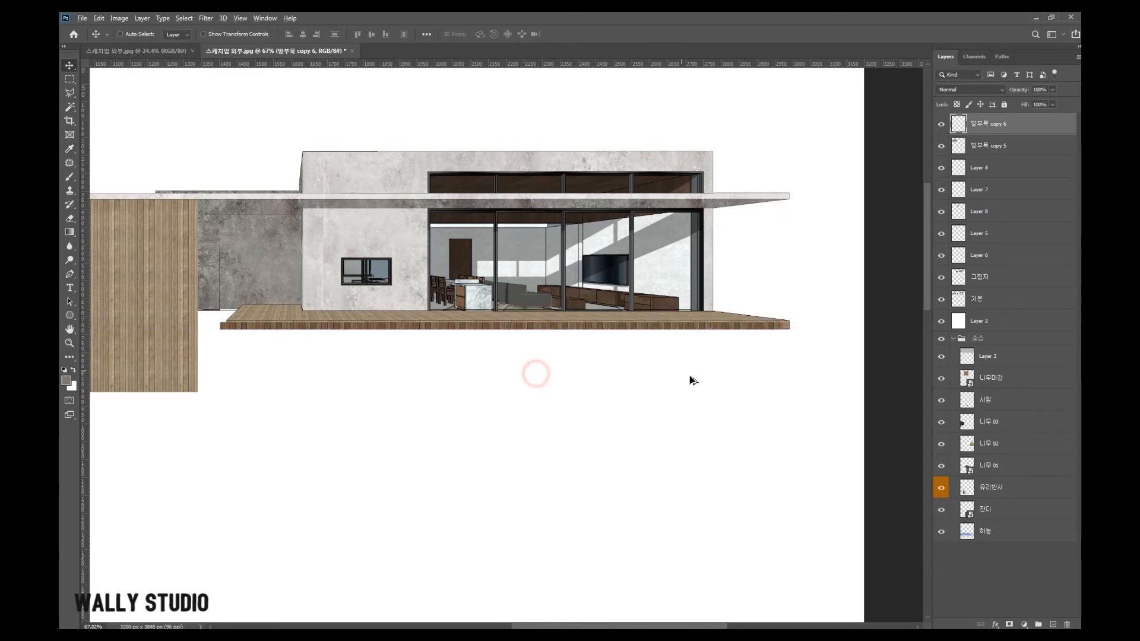
pyautogui.scroll(-3, 720, 380)
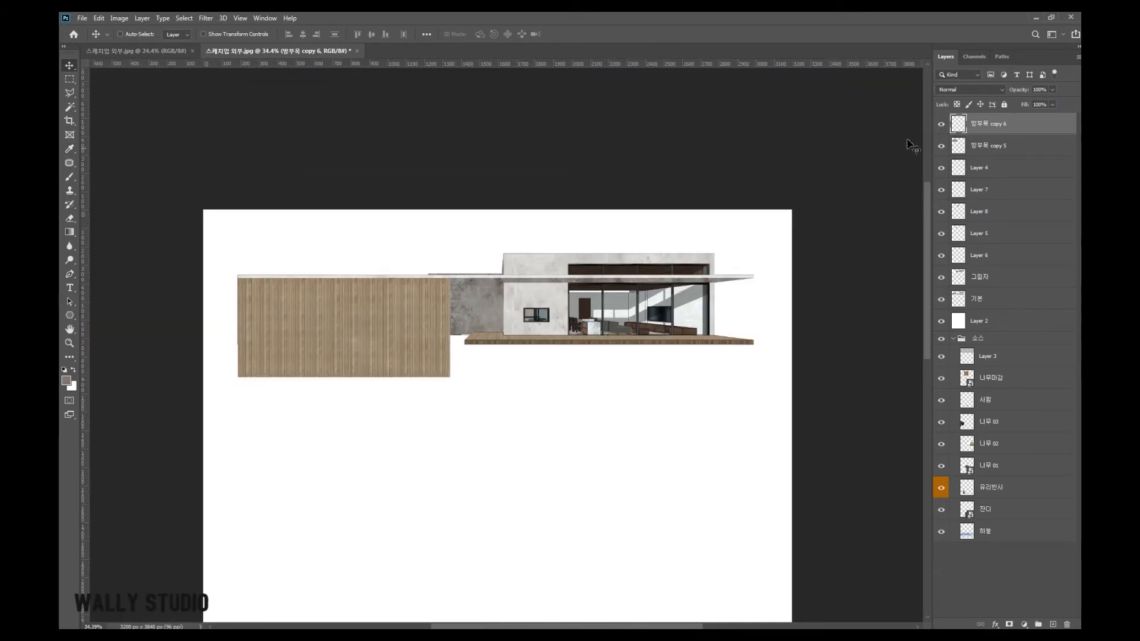
pyautogui.click(944, 125)
pyautogui.click(942, 125)
pyautogui.scroll(3, 498, 356)
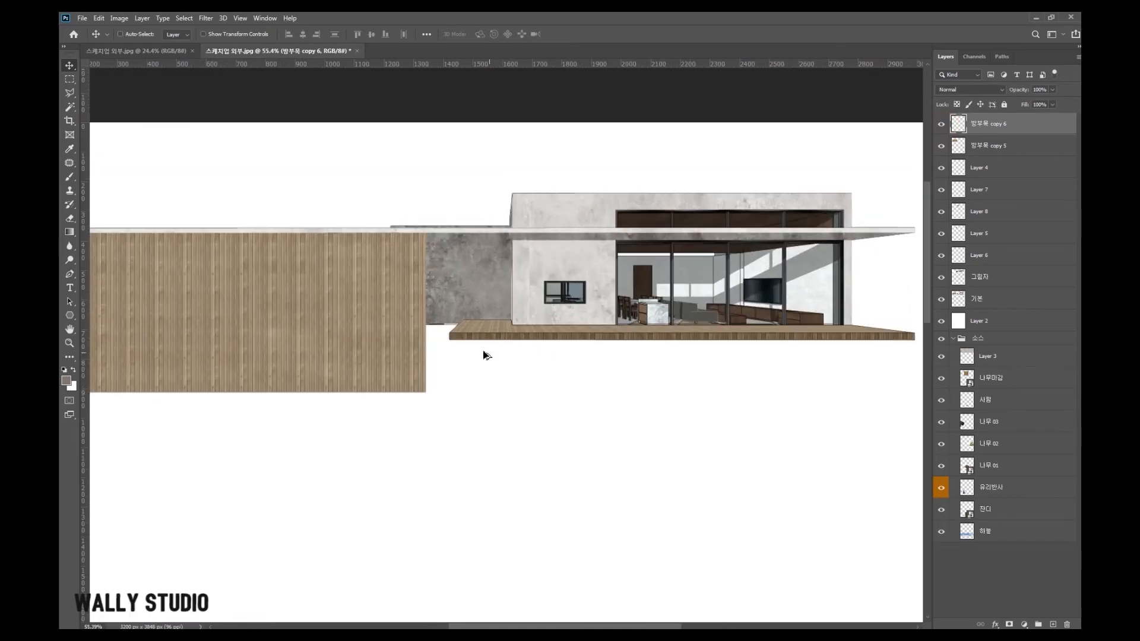
# - Select the 방부목 copy 5 wood layer over the left volume and lower its opacity to 45%
pyautogui.rightClick(304, 324)
pyautogui.click(327, 330)
pyautogui.scroll(-2, 348, 330)
pyautogui.moveTo(348, 330); pyautogui.dragTo(351, 400)
pyautogui.hotkey('ctrl', 'z')
pyautogui.scroll(2, 181, 349)
pyautogui.click(1052, 89)
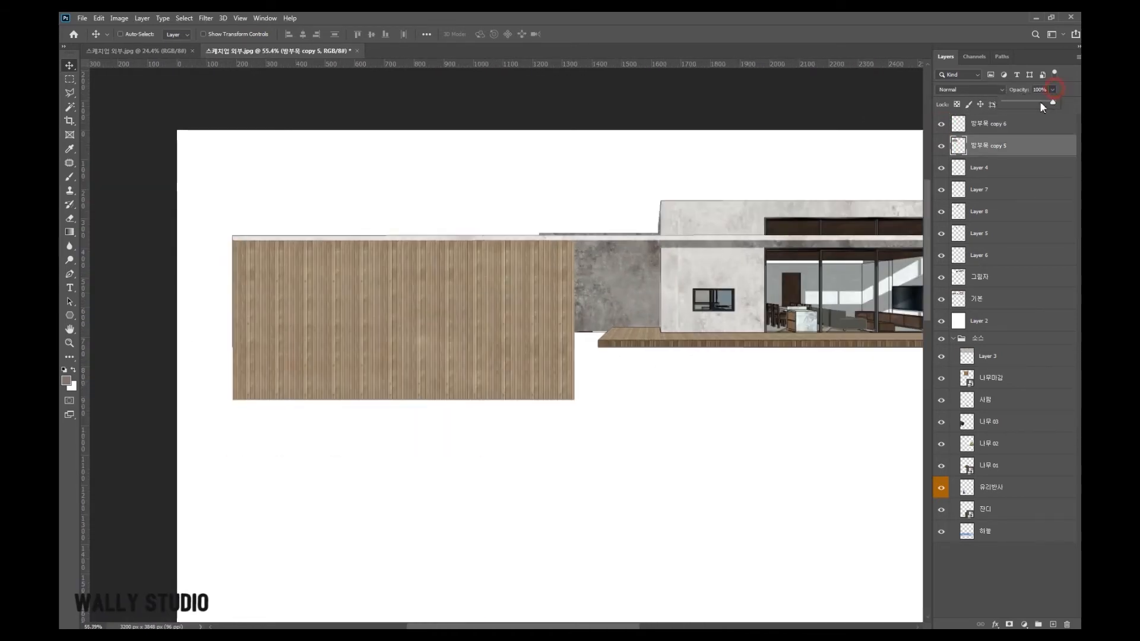
pyautogui.click(1026, 102)
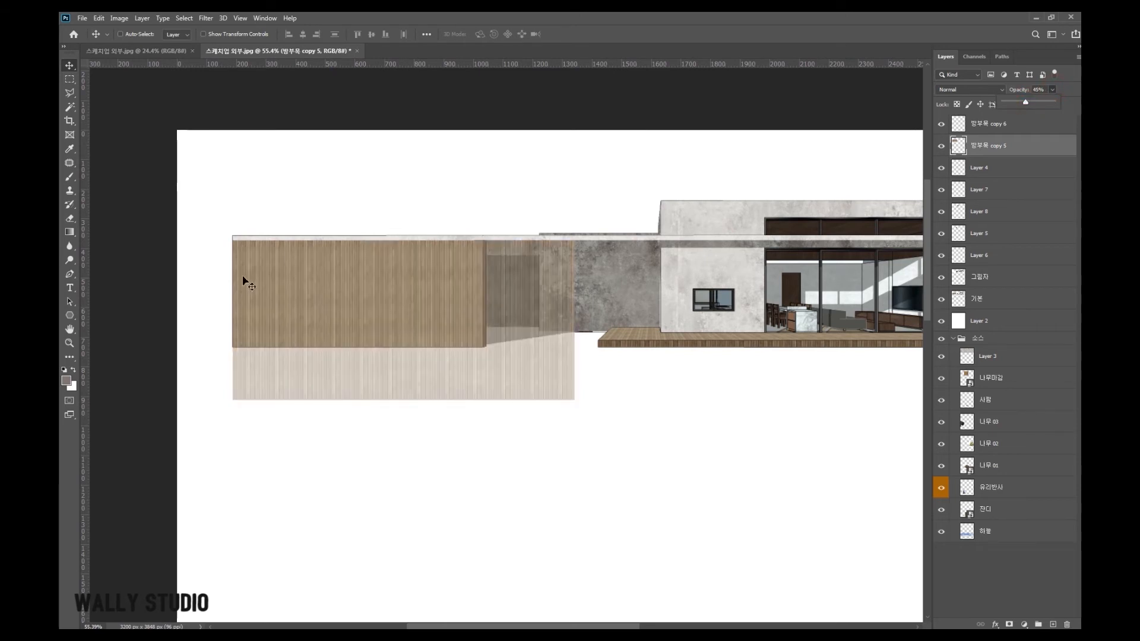
pyautogui.scroll(2, 257, 307)
# - Select the front face of the left volume with a rectangular marquee and copy that area of 방부목 copy 5 to a new layer
pyautogui.rightClick(466, 290)
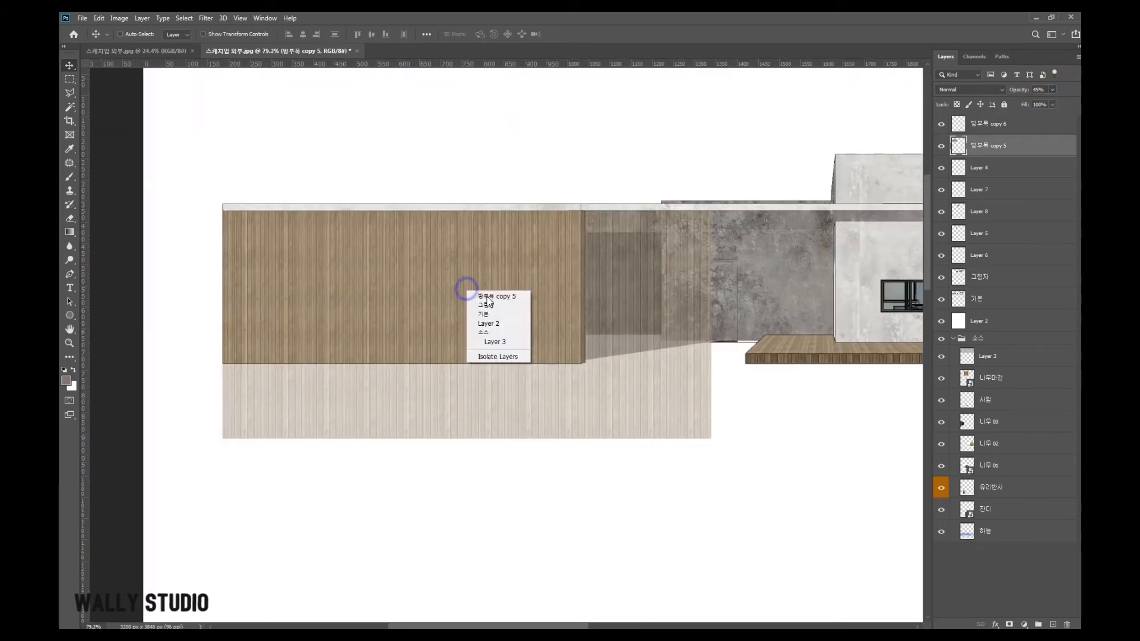
pyautogui.click(497, 306)
pyautogui.click(65, 79)
pyautogui.scroll(2, 523, 320)
pyautogui.moveTo(651, 393); pyautogui.dragTo(127, 169)
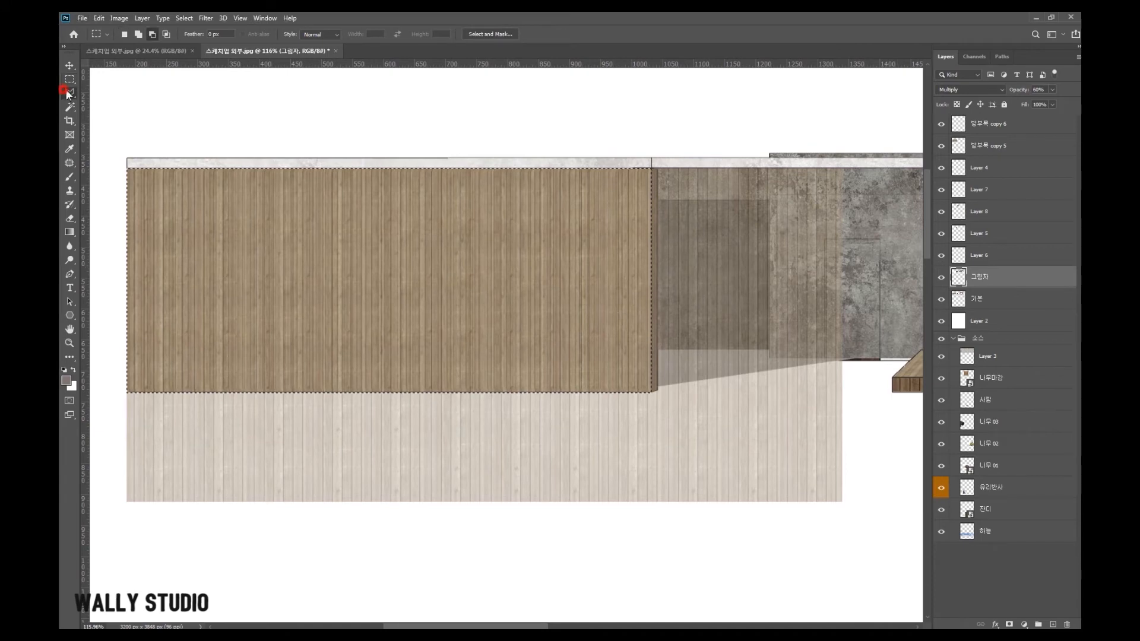
pyautogui.click(69, 93)
pyautogui.scroll(1, 869, 203)
pyautogui.scroll(-1, 908, 203)
pyautogui.click(1005, 147)
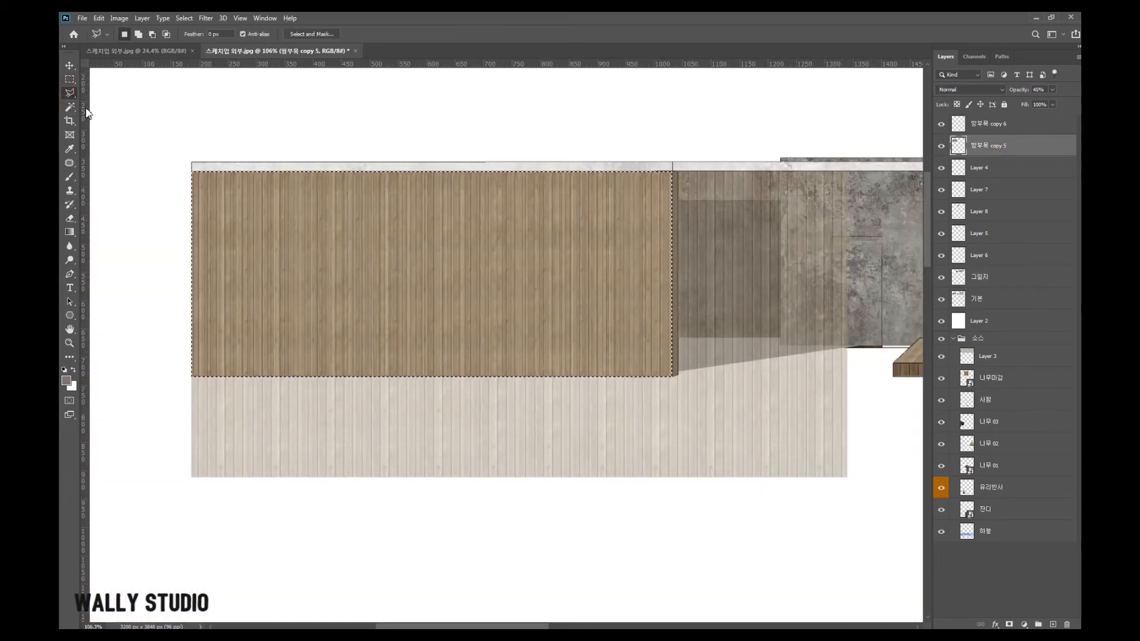
pyautogui.hotkey('ctrl', 'j')
pyautogui.click(73, 65)
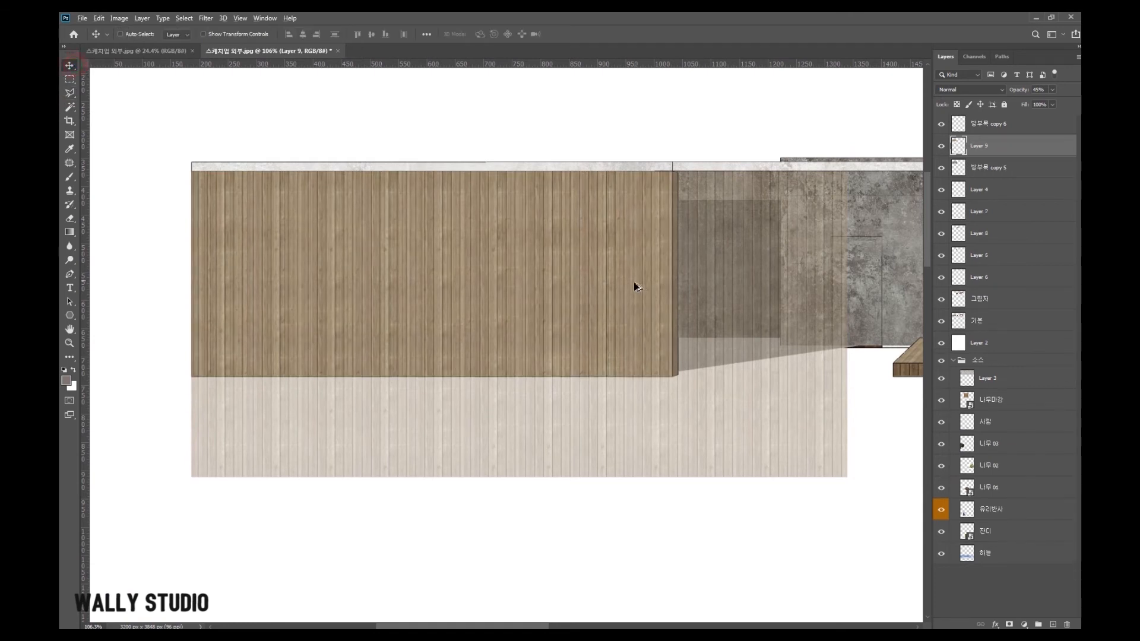
# - Raise the opacity of the Layer 9 wood cladding and undo its trial move off the facade
pyautogui.scroll(-1, 636, 285)
pyautogui.moveTo(594, 298); pyautogui.dragTo(598, 151)
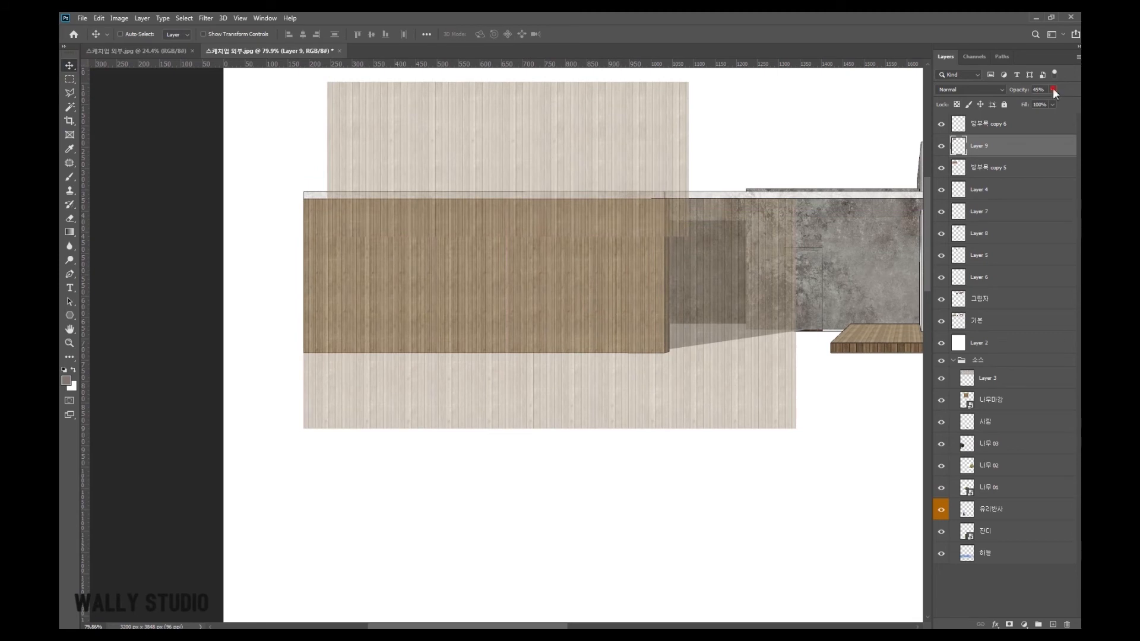
pyautogui.moveTo(1064, 103); pyautogui.dragTo(1078, 103)
pyautogui.moveTo(603, 183); pyautogui.dragTo(562, 314)
pyautogui.hotkey('ctrl', 'z')
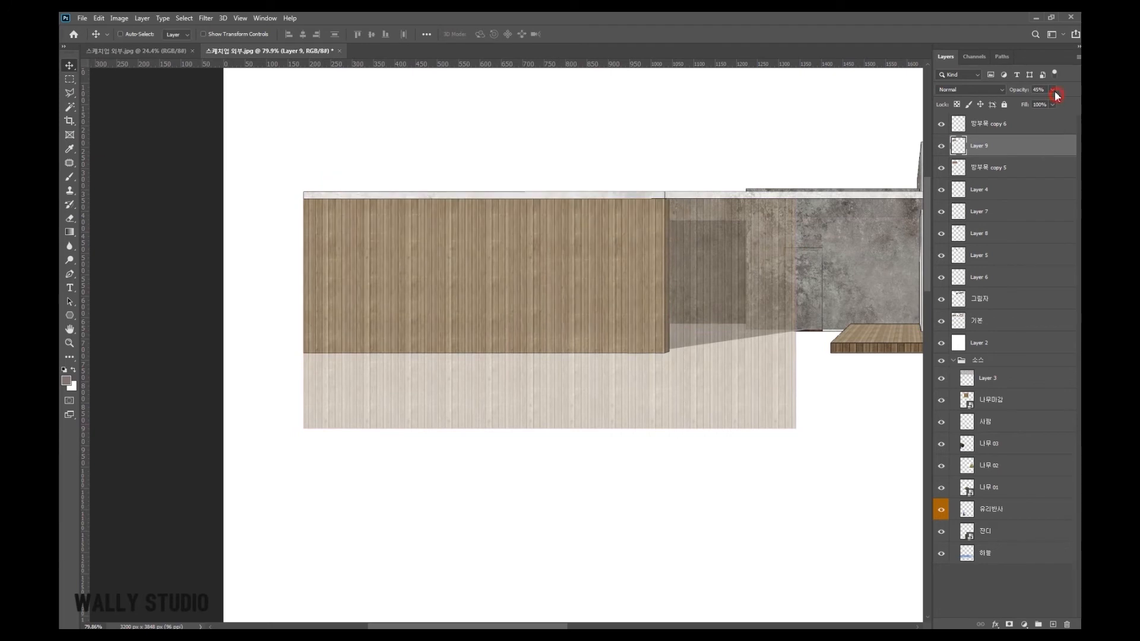
# - Move the leftover 방부목 copy 5 texture off the facade and return it to the 소스 group below Layer 3
pyautogui.moveTo(728, 293); pyautogui.dragTo(785, 453)
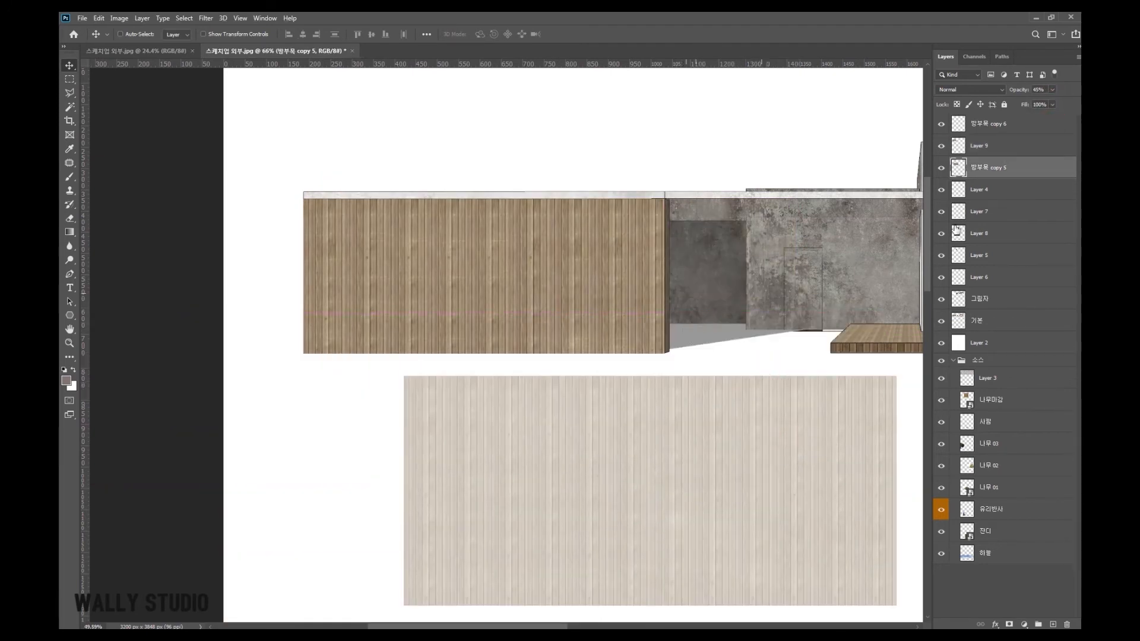
pyautogui.scroll(-5, 923, 239)
pyautogui.moveTo(1000, 169); pyautogui.dragTo(1012, 389)
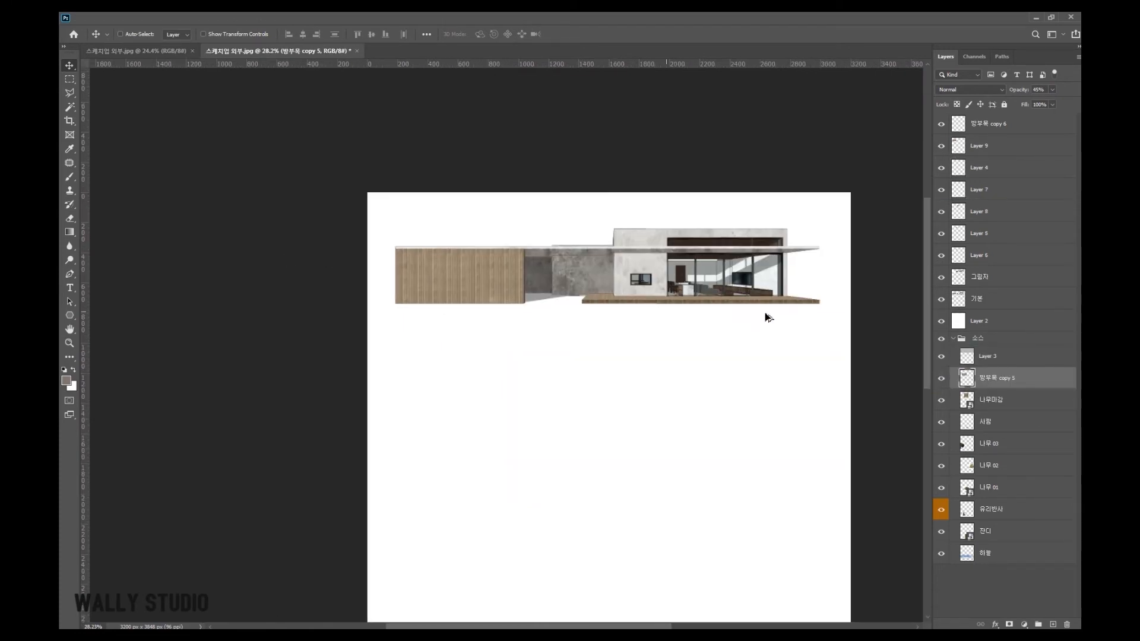
# - Lower the saturation of the Layer 9 wood cladding on the left volume to about -28
pyautogui.scroll(3, 765, 317)
pyautogui.rightClick(404, 265)
pyautogui.rightClick(362, 264)
pyautogui.click(375, 272)
pyautogui.moveTo(333, 271); pyautogui.dragTo(336, 279)
pyautogui.hotkey('ctrl', 'z')
pyautogui.hotkey('ctrl', 'u')
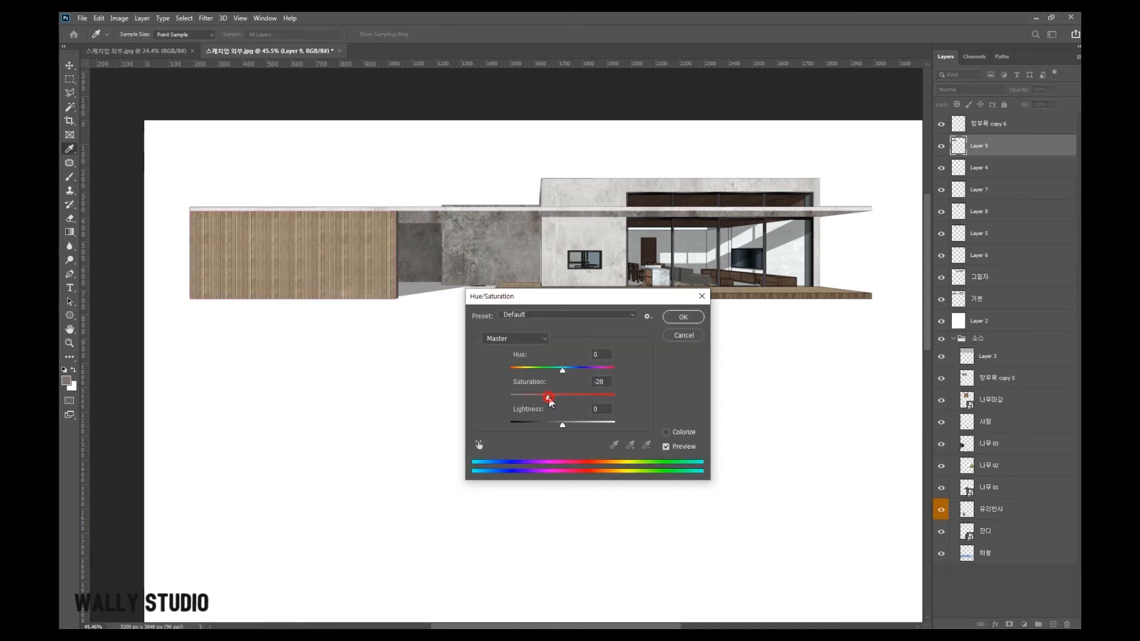
pyautogui.click(683, 319)
# - Select the 방부목 copy 6 wood deck layer and set its saturation to -33
pyautogui.rightClick(710, 301)
pyautogui.click(718, 305)
pyautogui.moveTo(712, 304); pyautogui.dragTo(693, 324)
pyautogui.hotkey('ctrl', 'z')
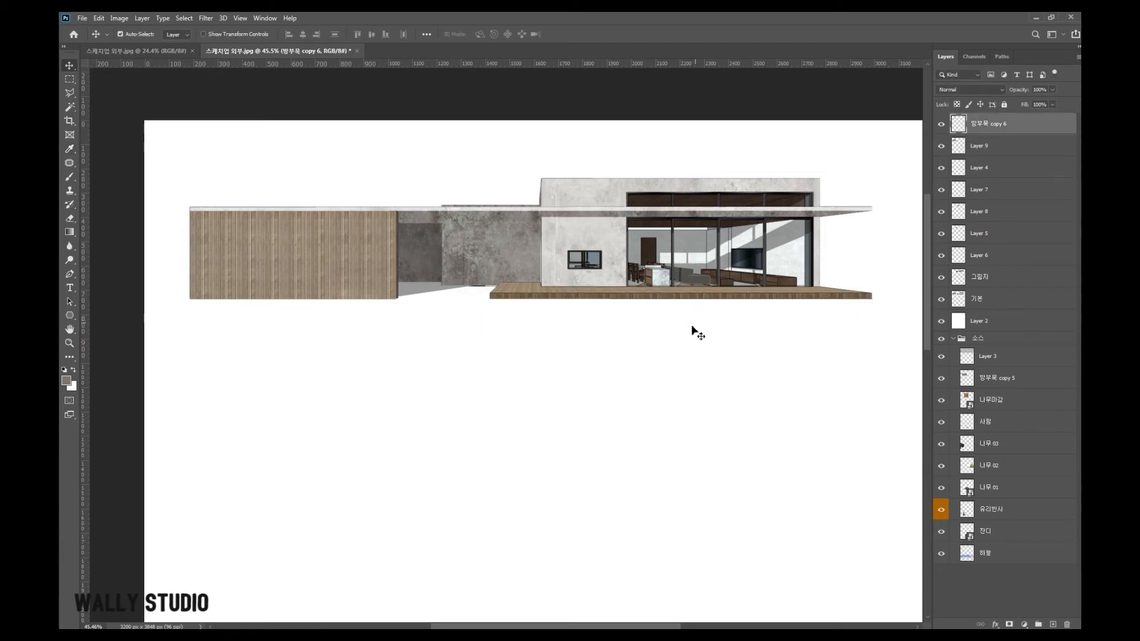
pyautogui.hotkey('ctrl', 'u')
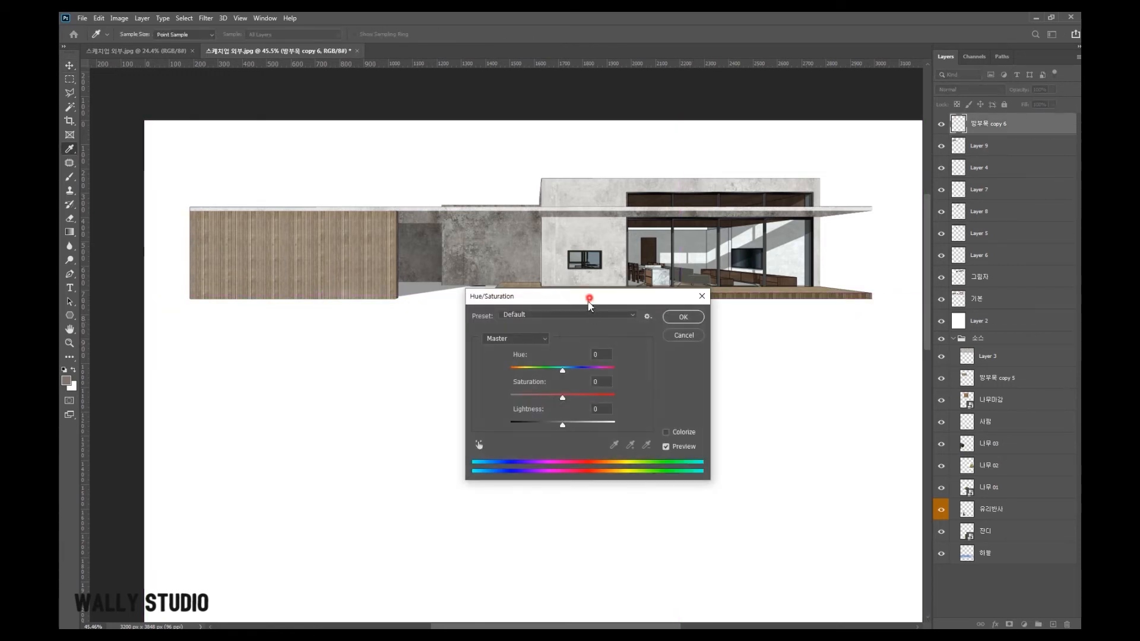
pyautogui.moveTo(589, 298); pyautogui.dragTo(566, 329)
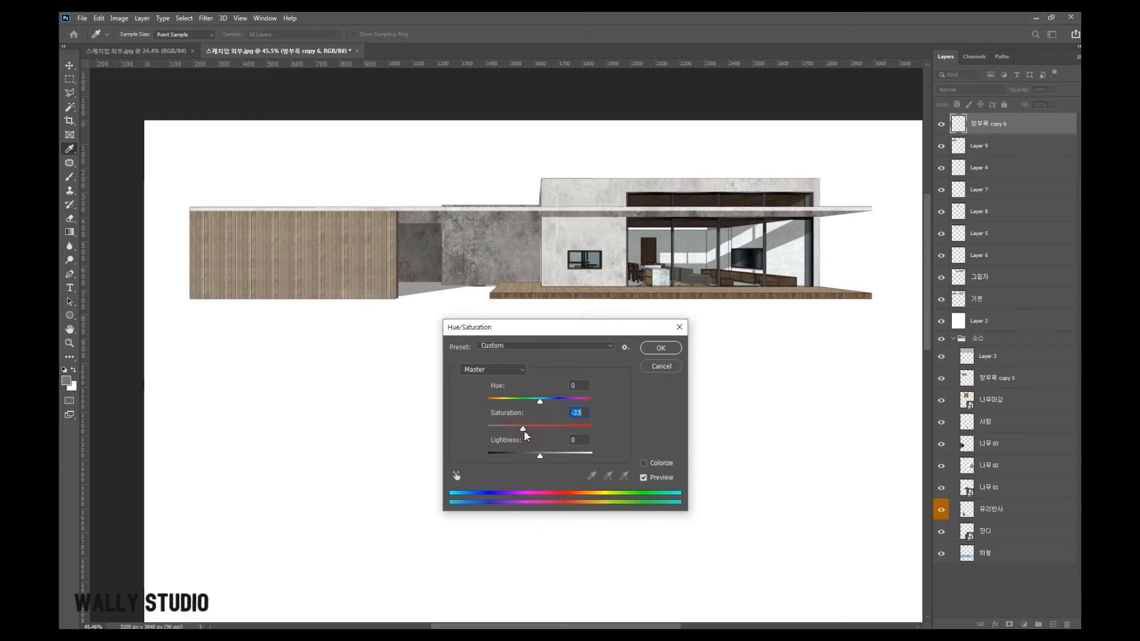
pyautogui.click(661, 349)
pyautogui.scroll(-2, 628, 338)
pyautogui.scroll(3, 621, 212)
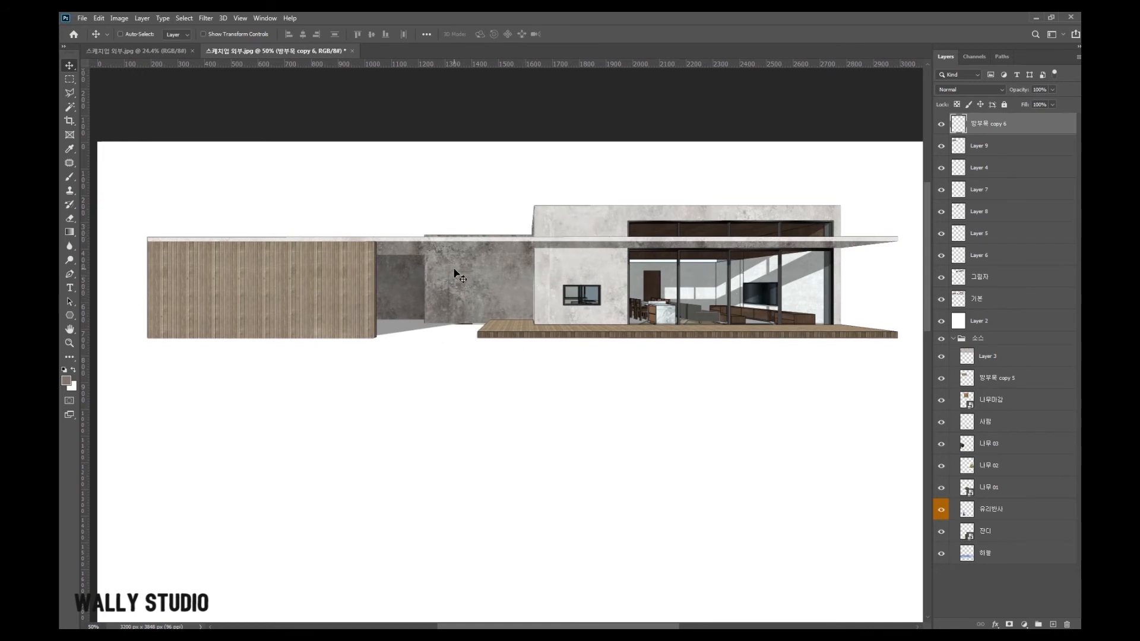
# - Lighten parts of the Layer 9 wood cladding with the Dodge tool, using a 500 px brush at 22% exposure
pyautogui.scroll(1, 452, 285)
pyautogui.rightClick(281, 272)
pyautogui.click(299, 278)
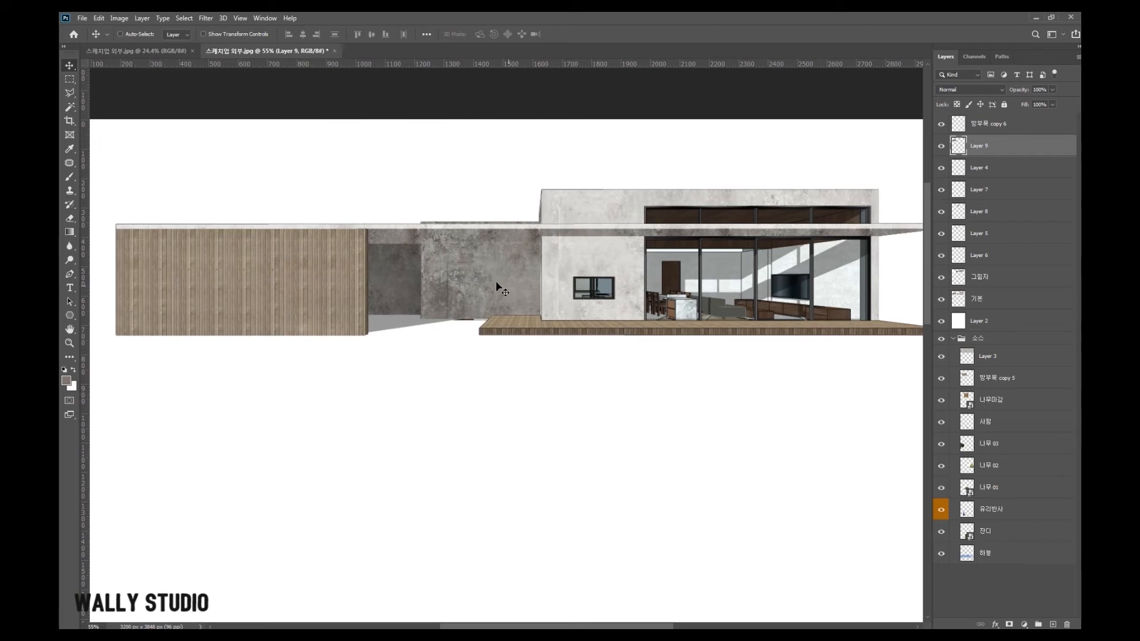
pyautogui.rightClick(294, 267)
pyautogui.click(70, 262)
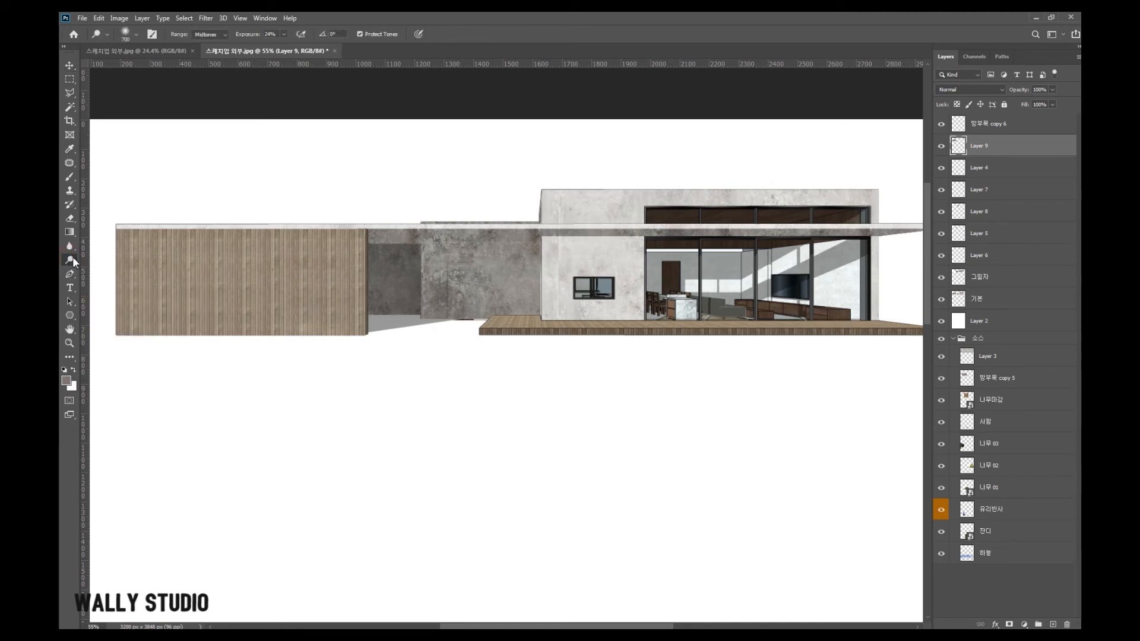
pyautogui.scroll(-2, 396, 292)
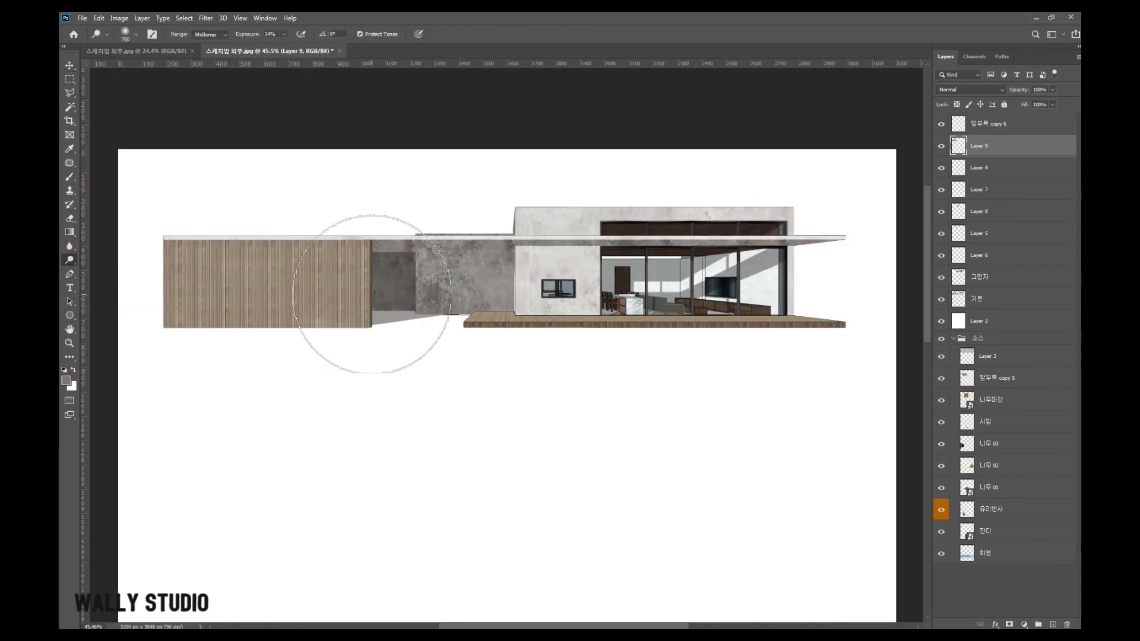
pyautogui.press('[')
pyautogui.press('[')
pyautogui.press('[')
pyautogui.press('[')
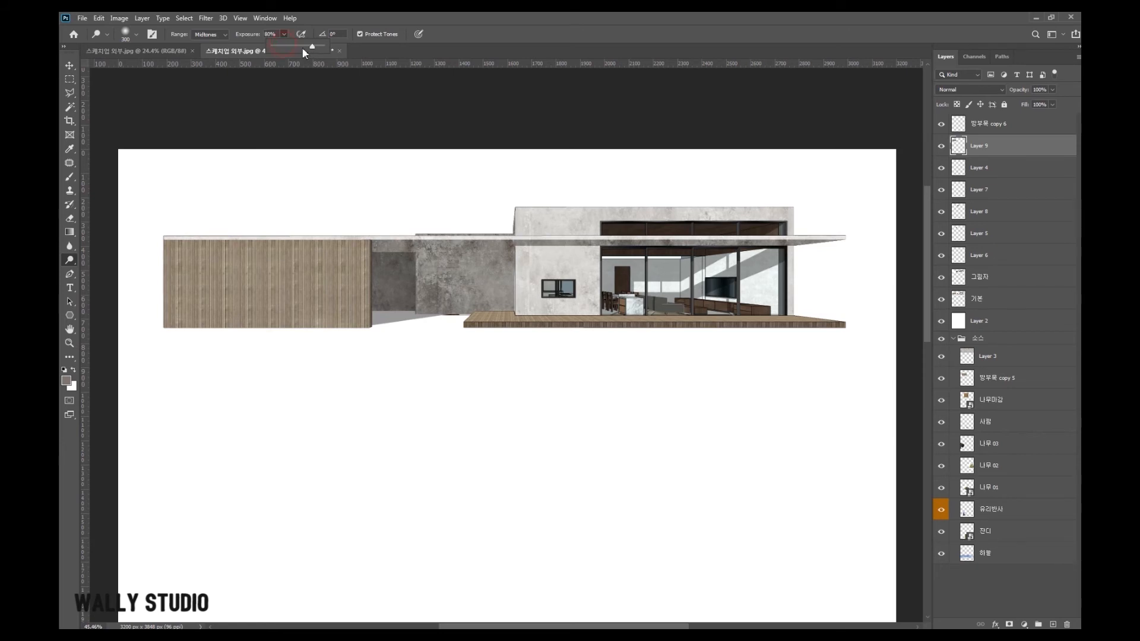
pyautogui.moveTo(283, 52); pyautogui.dragTo(285, 52)
pyautogui.click(400, 320)
pyautogui.press(']')
pyautogui.press(']')
pyautogui.press(']')
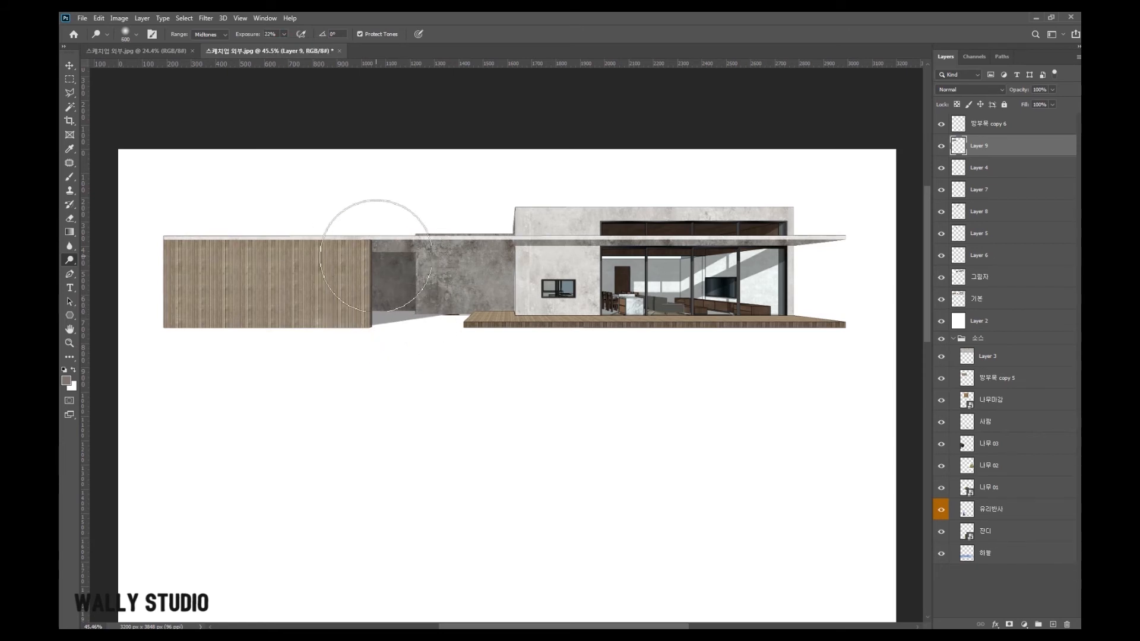
pyautogui.click(436, 327)
pyautogui.moveTo(436, 327)
pyautogui.mouseDown()
pyautogui.moveTo(258, 197)
pyautogui.moveTo(224, 216)
pyautogui.moveTo(359, 247)
pyautogui.moveTo(432, 232)
pyautogui.mouseUp()
pyautogui.moveTo(429, 234)
pyautogui.mouseDown()
pyautogui.moveTo(231, 229)
pyautogui.moveTo(285, 214)
pyautogui.moveTo(426, 235)
pyautogui.mouseUp()
pyautogui.moveTo(303, 348)
pyautogui.mouseDown()
pyautogui.moveTo(262, 347)
pyautogui.moveTo(233, 329)
pyautogui.mouseUp()
pyautogui.moveTo(230, 326)
pyautogui.mouseDown()
pyautogui.moveTo(216, 273)
pyautogui.moveTo(378, 349)
pyautogui.mouseUp()
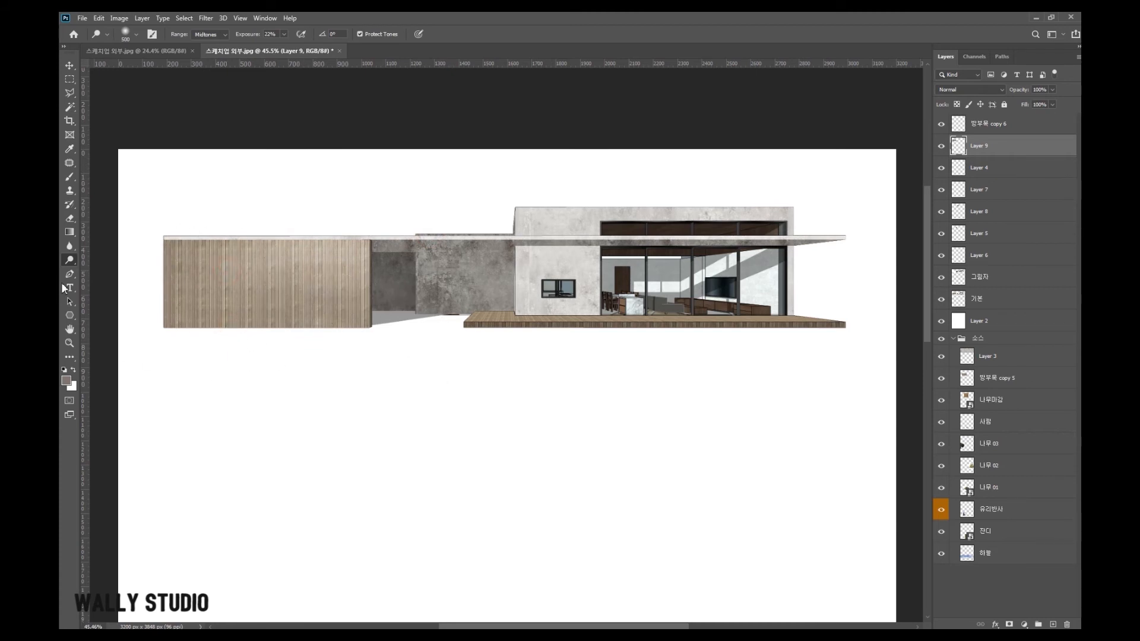
# - Darken the left and lower edges of the Layer 9 cladding with the Burn tool, using a 700 px brush at 39% exposure
pyautogui.rightClick(69, 262)
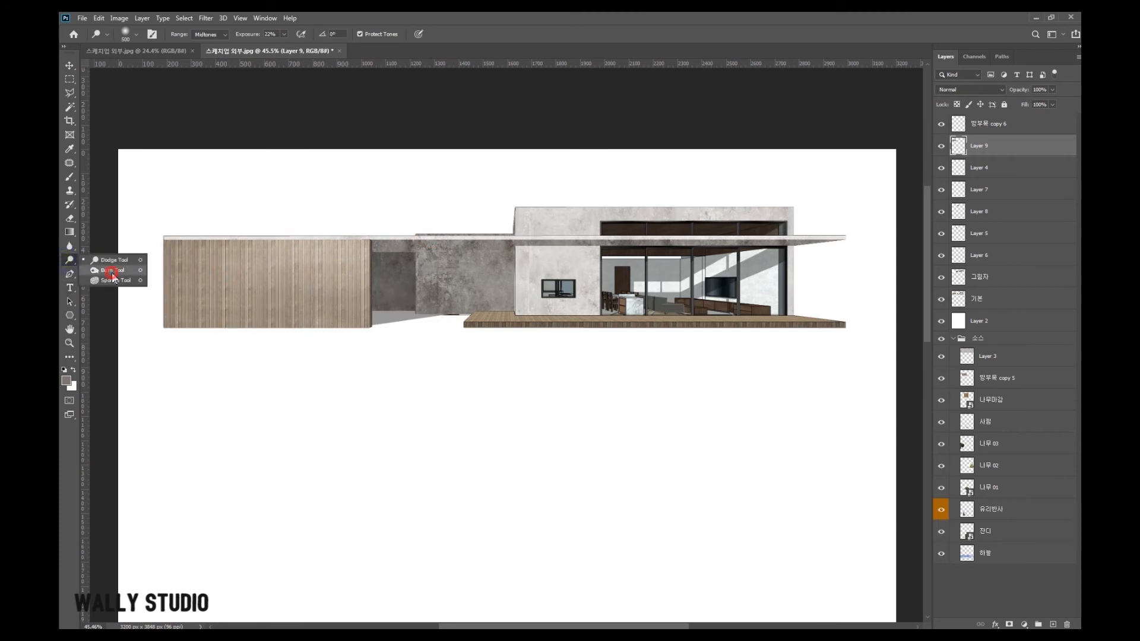
pyautogui.click(113, 271)
pyautogui.moveTo(154, 256)
pyautogui.mouseDown()
pyautogui.moveTo(170, 355)
pyautogui.moveTo(185, 371)
pyautogui.moveTo(283, 375)
pyautogui.mouseUp()
pyautogui.moveTo(292, 374); pyautogui.dragTo(350, 367)
pyautogui.moveTo(364, 364); pyautogui.dragTo(196, 376)
pyautogui.click(140, 343)
pyautogui.click(129, 242)
pyautogui.moveTo(175, 208); pyautogui.dragTo(196, 190)
pyautogui.click(178, 377)
pyautogui.click(208, 359)
pyautogui.click(275, 387)
pyautogui.click(341, 386)
pyautogui.moveTo(340, 386)
pyautogui.mouseDown()
pyautogui.moveTo(186, 385)
pyautogui.moveTo(372, 379)
pyautogui.moveTo(303, 379)
pyautogui.moveTo(386, 398)
pyautogui.mouseUp()
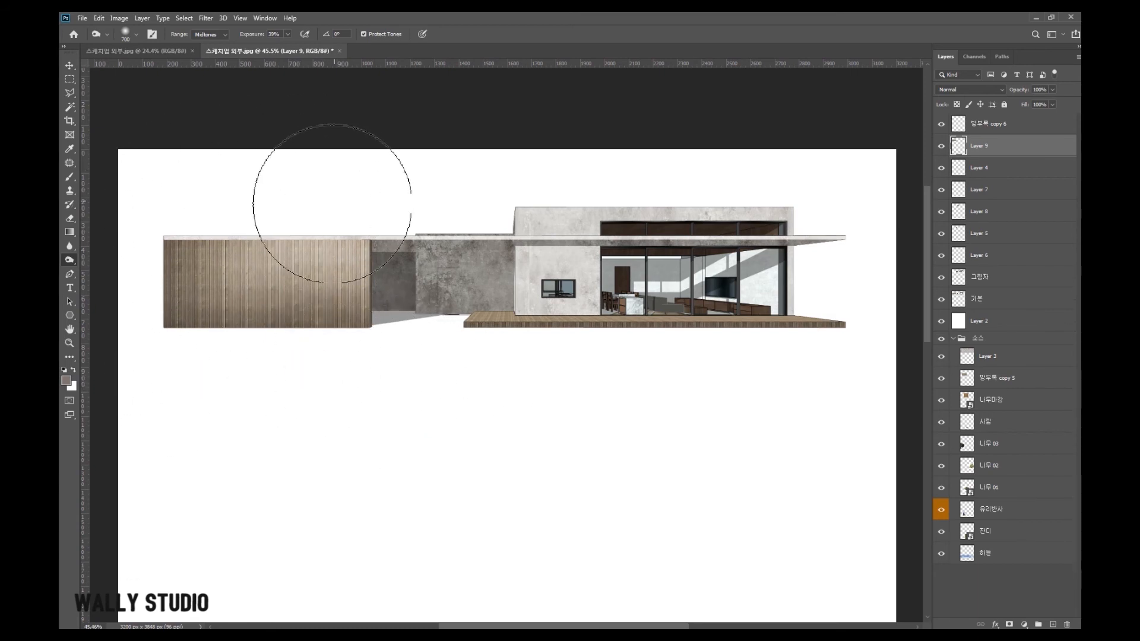
pyautogui.press('v')
pyautogui.scroll(-3, 502, 317)
pyautogui.scroll(6, 214, 273)
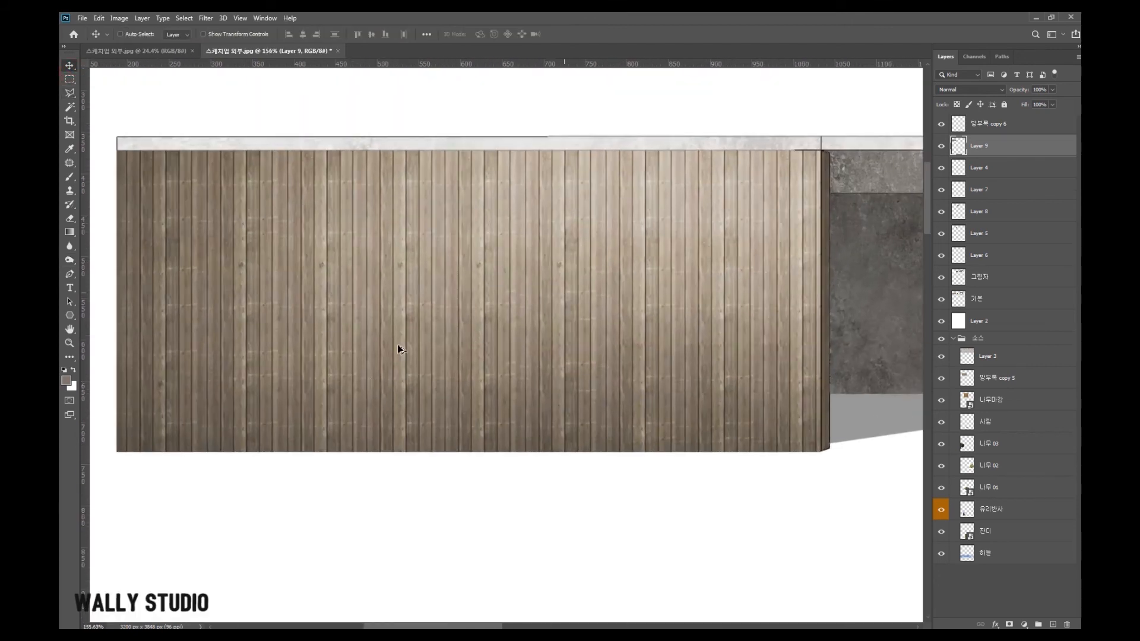
# - Select Layer 7 on the main volume's front wall and lighten its upper part with the Dodge tool at 22% exposure
pyautogui.scroll(-10, 341, 330)
pyautogui.scroll(-1, 476, 341)
pyautogui.moveTo(476, 341); pyautogui.dragTo(240, 333)
pyautogui.scroll(4, 503, 317)
pyautogui.rightClick(383, 287)
pyautogui.click(387, 290)
pyautogui.moveTo(387, 291); pyautogui.dragTo(407, 263)
pyautogui.scroll(1, 449, 291)
pyautogui.click(70, 263)
pyautogui.click(122, 262)
pyautogui.click(287, 178)
pyautogui.click(282, 177)
pyautogui.moveTo(283, 177); pyautogui.dragTo(663, 170)
pyautogui.moveTo(261, 158); pyautogui.dragTo(832, 169)
pyautogui.moveTo(371, 210); pyautogui.dragTo(838, 208)
# - Darken the lower part and left edge of the Layer 7 concrete front wall with the Burn tool at 39% exposure
pyautogui.click(69, 261)
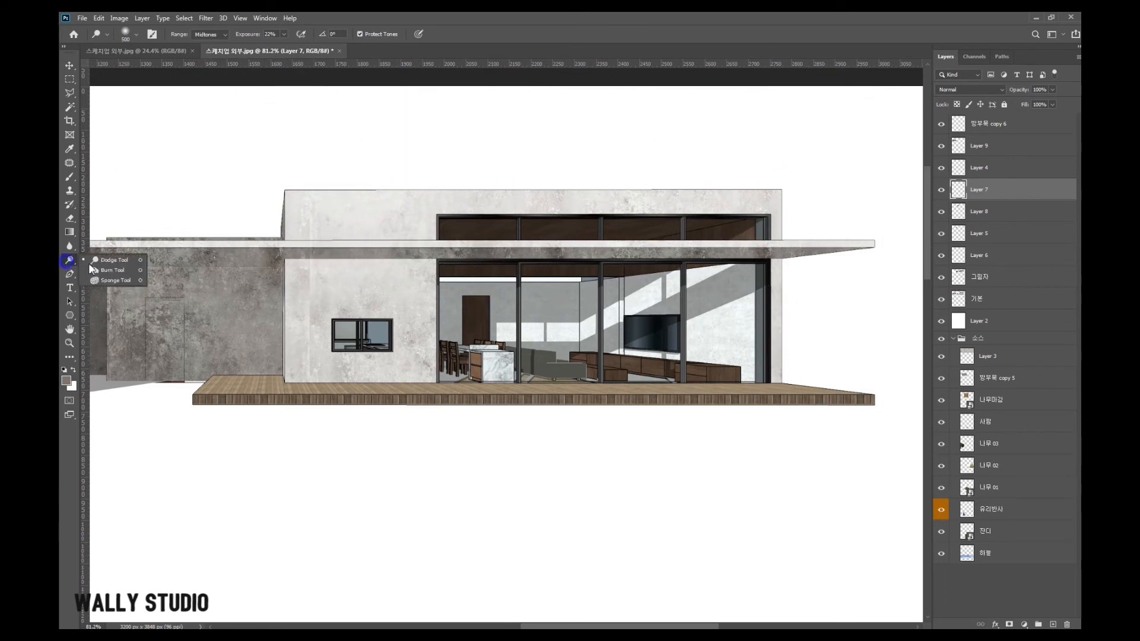
pyautogui.click(113, 270)
pyautogui.moveTo(310, 415)
pyautogui.mouseDown()
pyautogui.moveTo(303, 409)
pyautogui.moveTo(828, 450)
pyautogui.moveTo(985, 429)
pyautogui.mouseUp()
pyautogui.moveTo(259, 412)
pyautogui.mouseDown()
pyautogui.moveTo(861, 433)
pyautogui.moveTo(885, 509)
pyautogui.moveTo(814, 438)
pyautogui.moveTo(802, 389)
pyautogui.moveTo(522, 348)
pyautogui.moveTo(213, 396)
pyautogui.moveTo(223, 333)
pyautogui.mouseUp()
pyautogui.scroll(-3, 549, 367)
pyautogui.scroll(6, 262, 355)
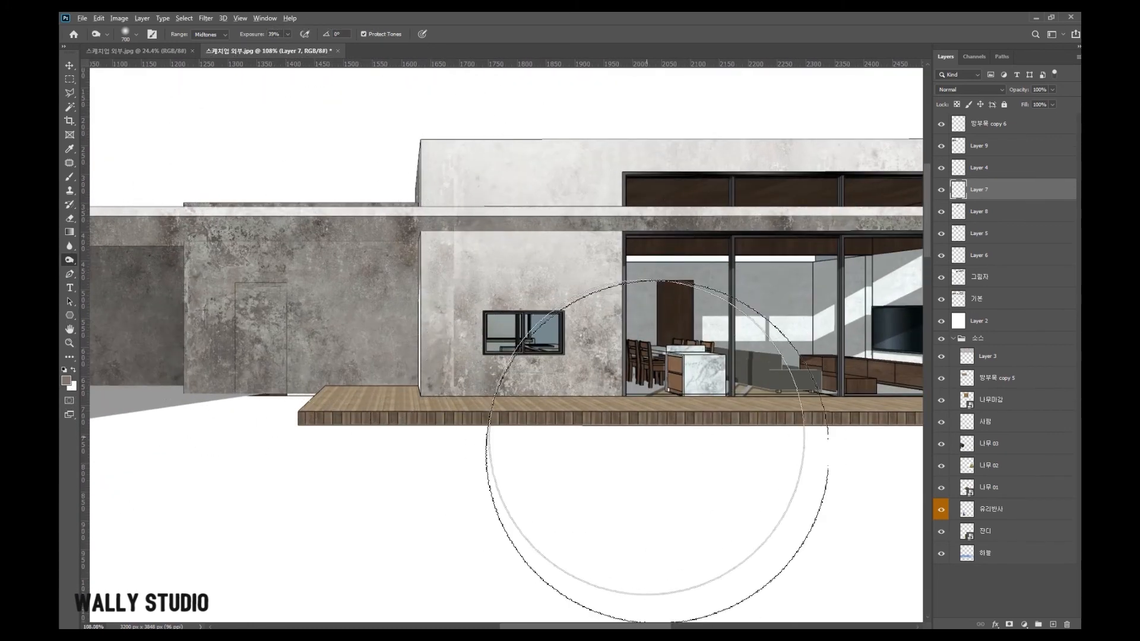
pyautogui.scroll(-2, 657, 453)
pyautogui.scroll(3, 380, 386)
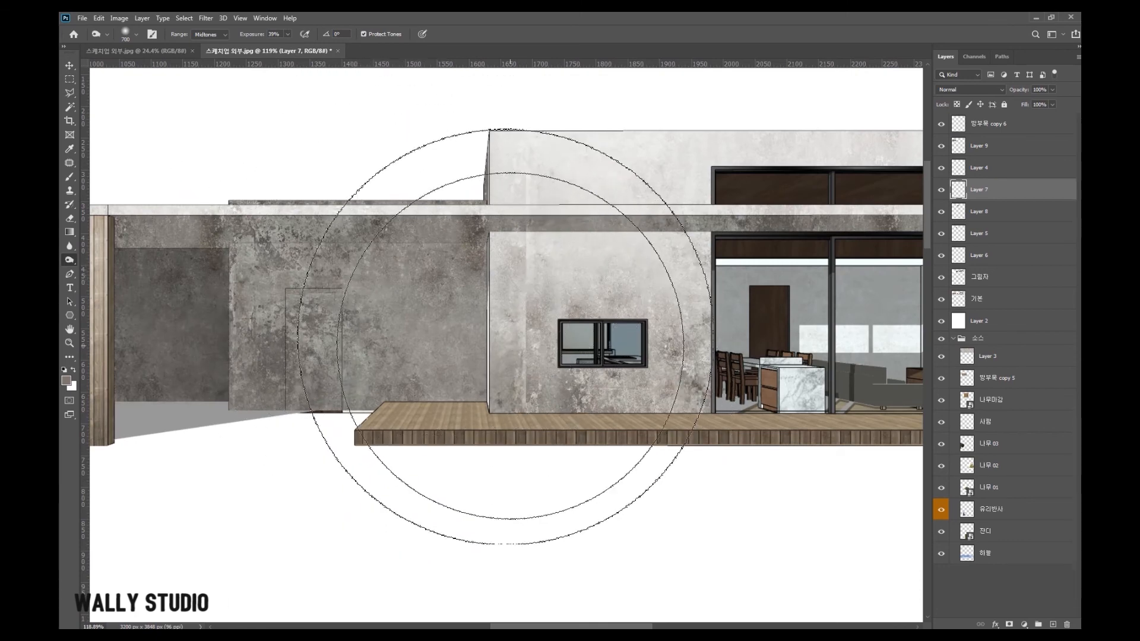
# - Select the Layer 8 concrete on the recessed wall and darken its end beside the main volume with the Burn tool
pyautogui.click(69, 80)
pyautogui.press('v')
pyautogui.rightClick(412, 300)
pyautogui.click(433, 304)
pyautogui.moveTo(417, 320); pyautogui.dragTo(417, 324)
pyautogui.hotkey('ctrl', 'z')
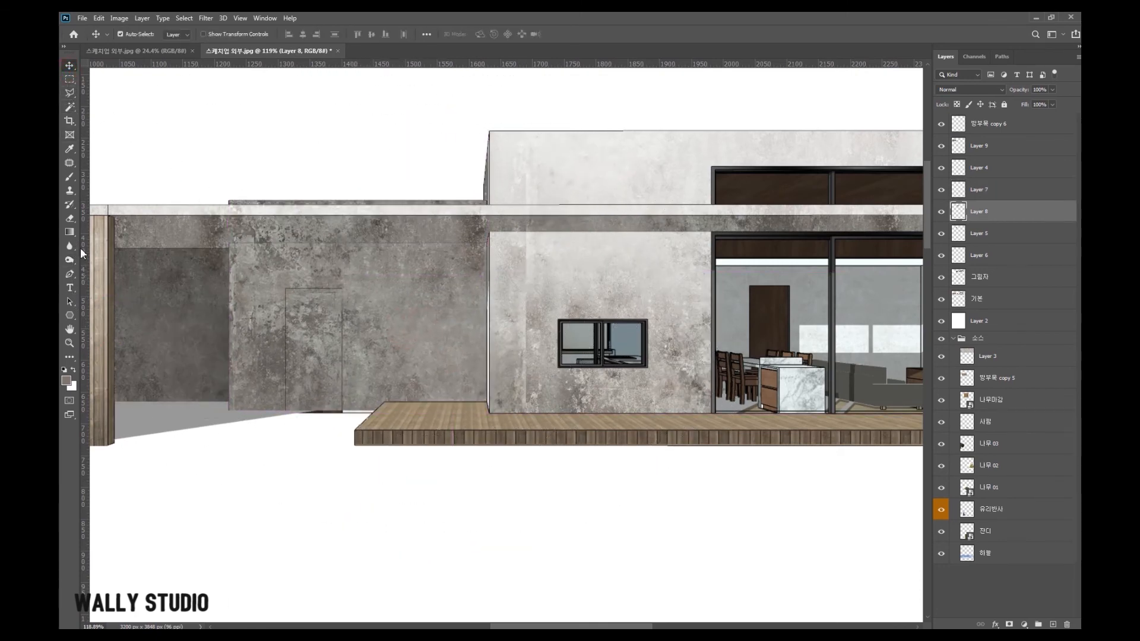
pyautogui.click(70, 259)
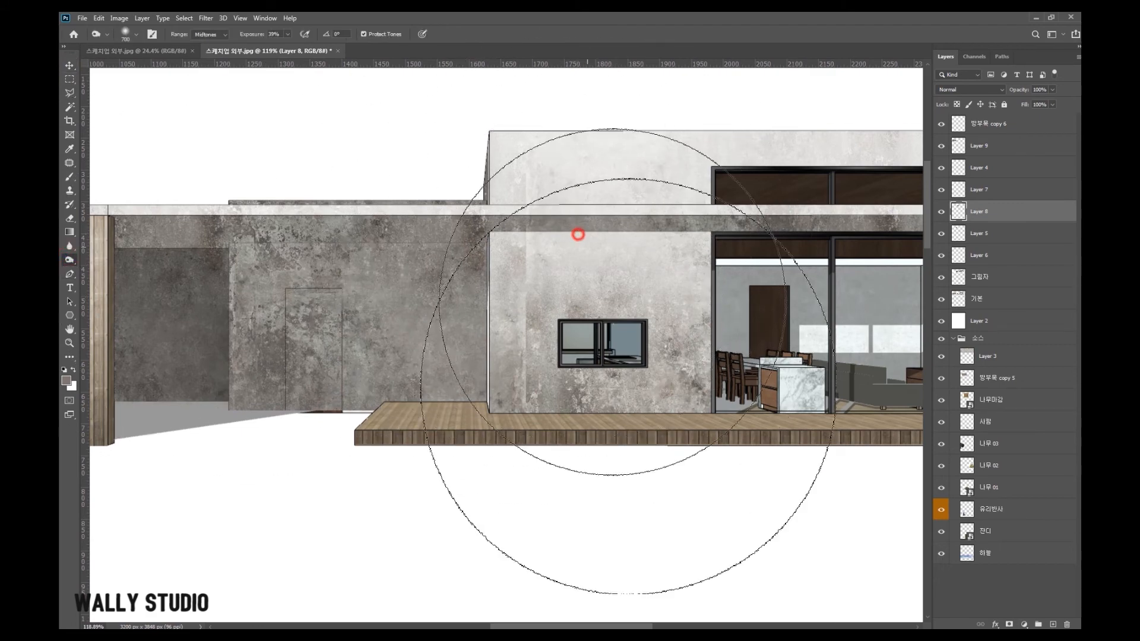
pyautogui.moveTo(633, 441)
pyautogui.mouseDown()
pyautogui.moveTo(616, 390)
pyautogui.moveTo(635, 357)
pyautogui.moveTo(628, 503)
pyautogui.moveTo(259, 552)
pyautogui.moveTo(566, 534)
pyautogui.moveTo(599, 498)
pyautogui.mouseUp()
pyautogui.scroll(-3, 707, 347)
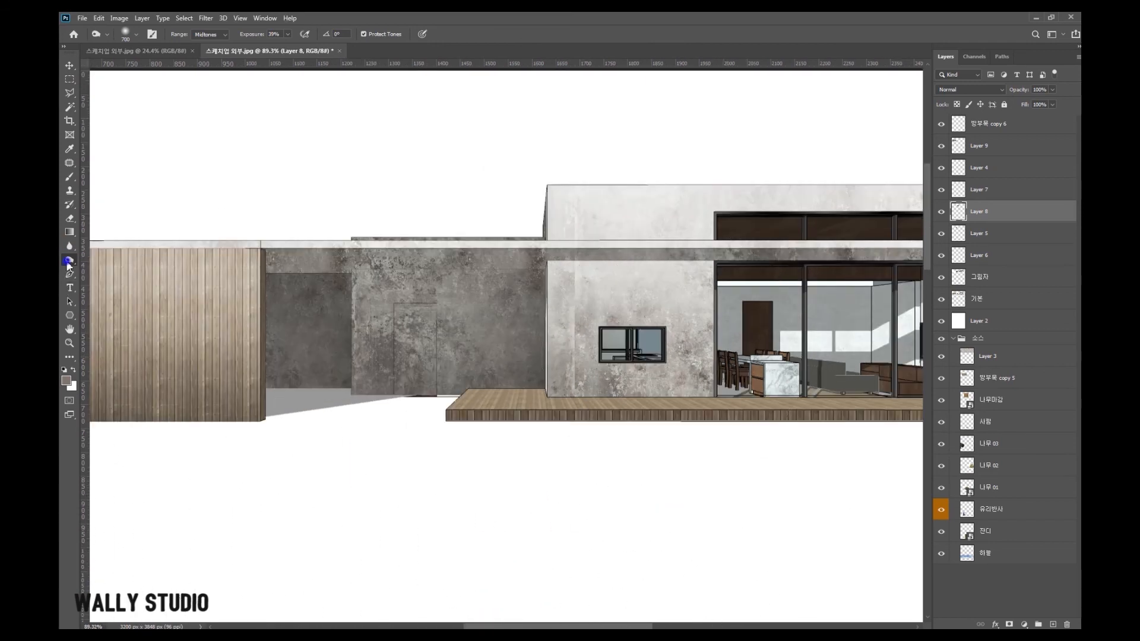
# - Lighten the left side and upper band of the Layer 8 recessed wall with the Dodge tool at 22% exposure
pyautogui.rightClick(70, 259)
pyautogui.click(111, 261)
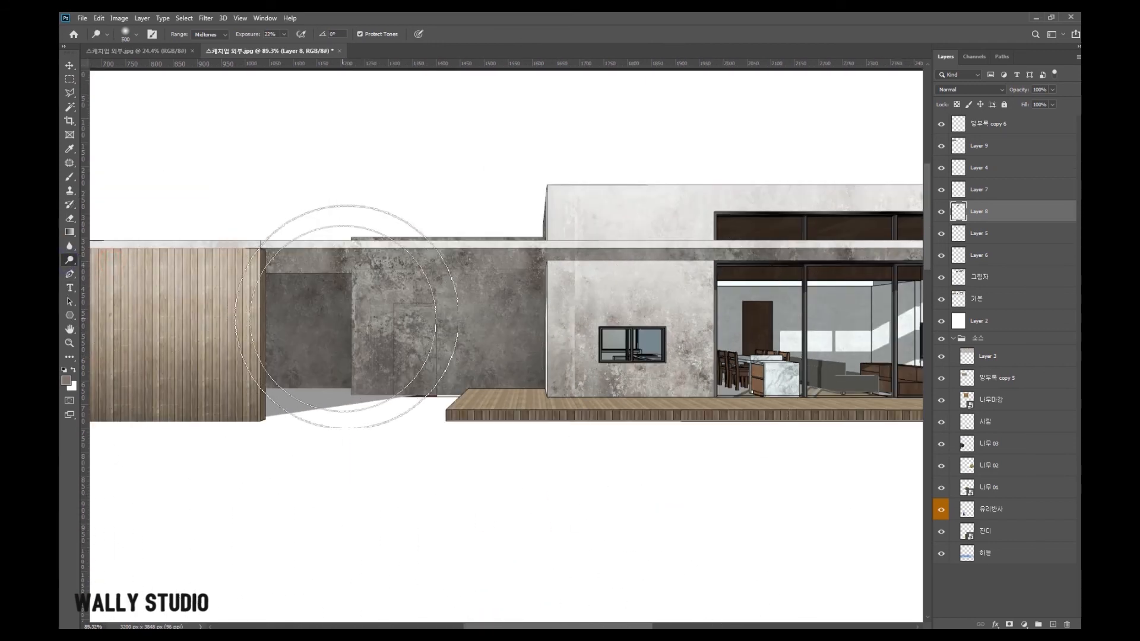
pyautogui.moveTo(338, 280)
pyautogui.mouseDown()
pyautogui.moveTo(329, 414)
pyautogui.moveTo(327, 404)
pyautogui.moveTo(384, 420)
pyautogui.mouseUp()
pyautogui.press('[')
pyautogui.press('[')
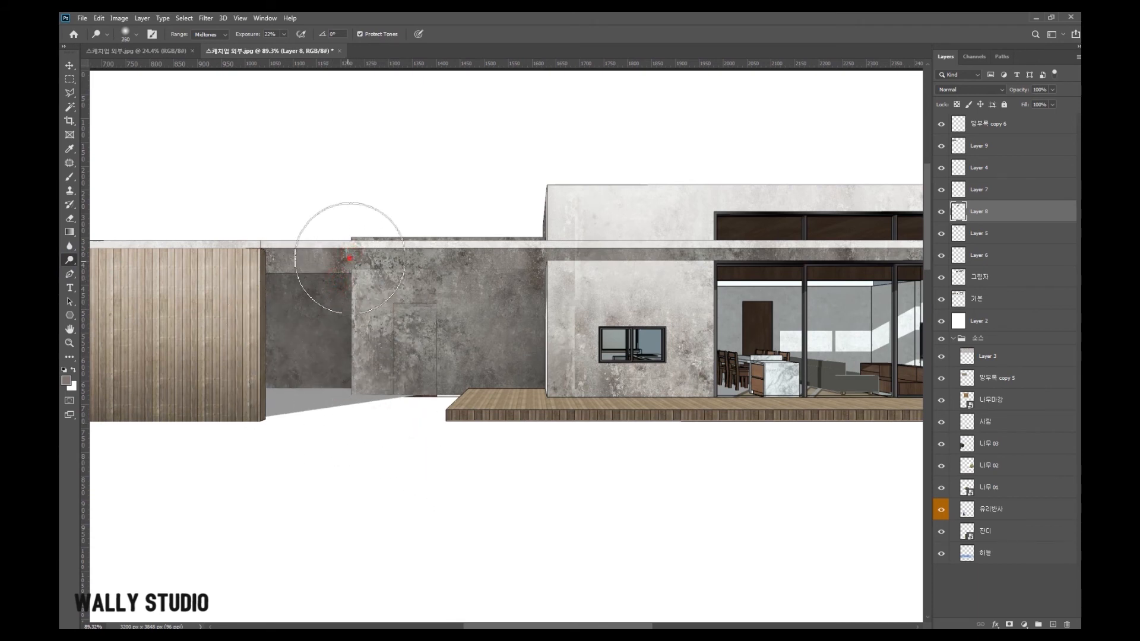
pyautogui.moveTo(468, 252); pyautogui.dragTo(552, 251)
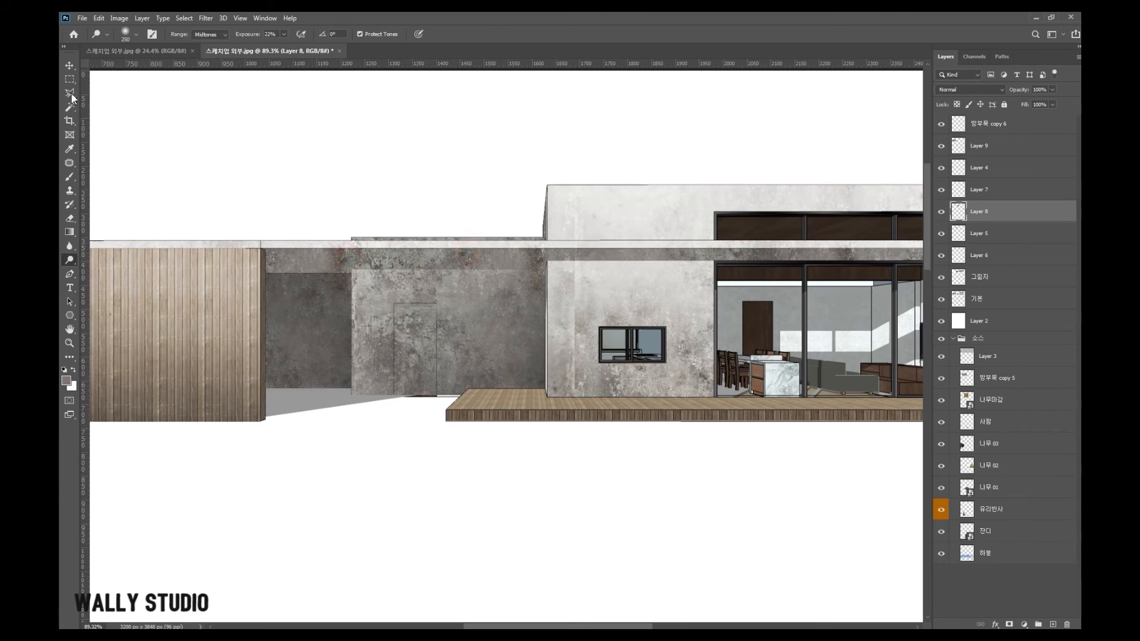
# - Select Layer 5 on the dark wall beside the wood cladding and lighten its left edge with the Dodge tool
pyautogui.click(70, 65)
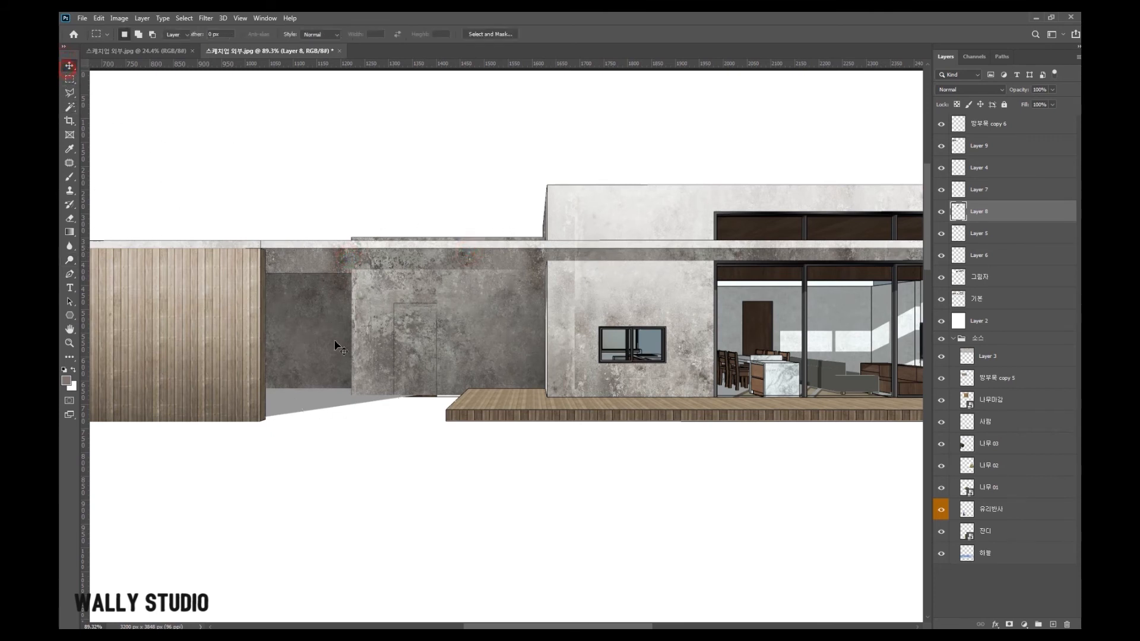
pyautogui.moveTo(380, 350); pyautogui.dragTo(186, 332)
pyautogui.click(70, 246)
pyautogui.click(70, 260)
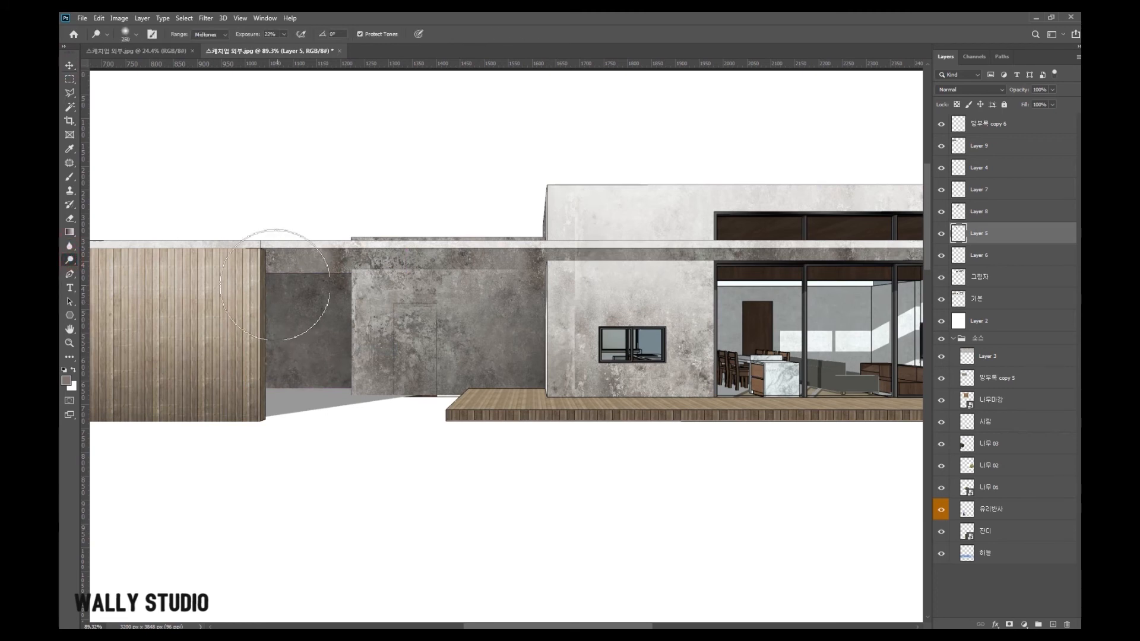
pyautogui.click(264, 283)
pyautogui.click(271, 245)
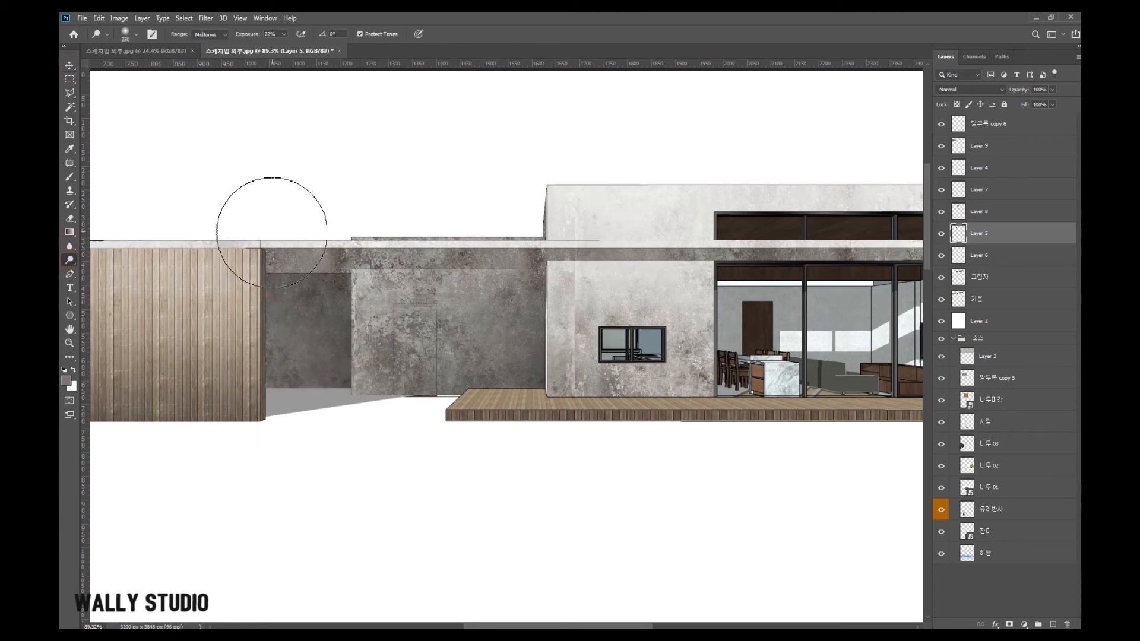
# - Select the Layer 6 soffit texture and darken the soffit in a straight line with a small Burn brush at 39% exposure
pyautogui.click(69, 63)
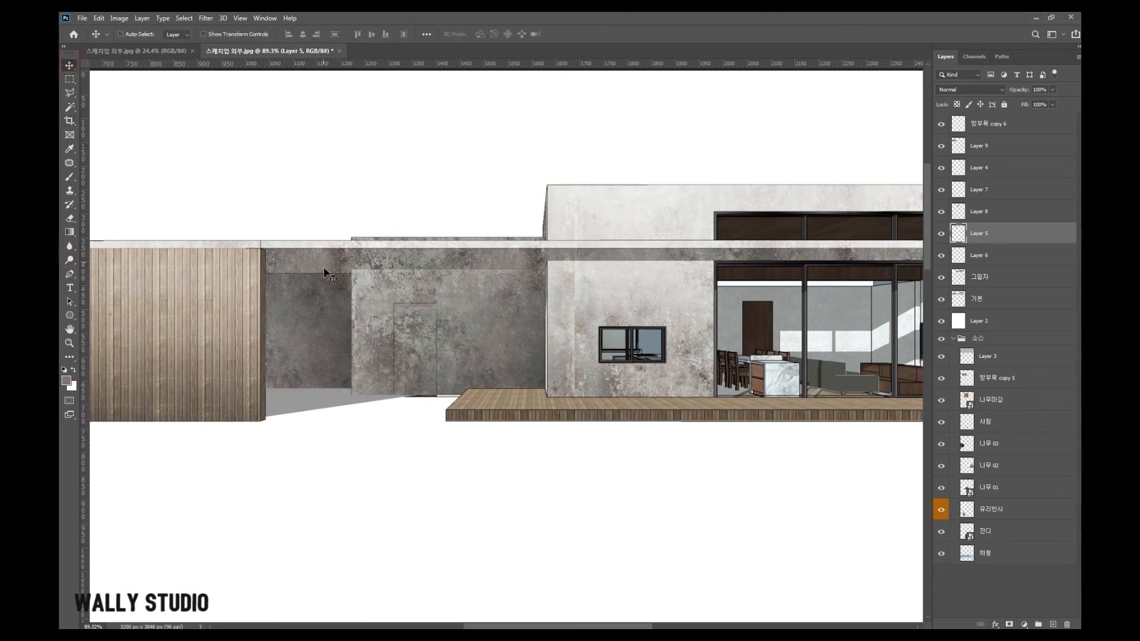
pyautogui.rightClick(322, 264)
pyautogui.click(371, 279)
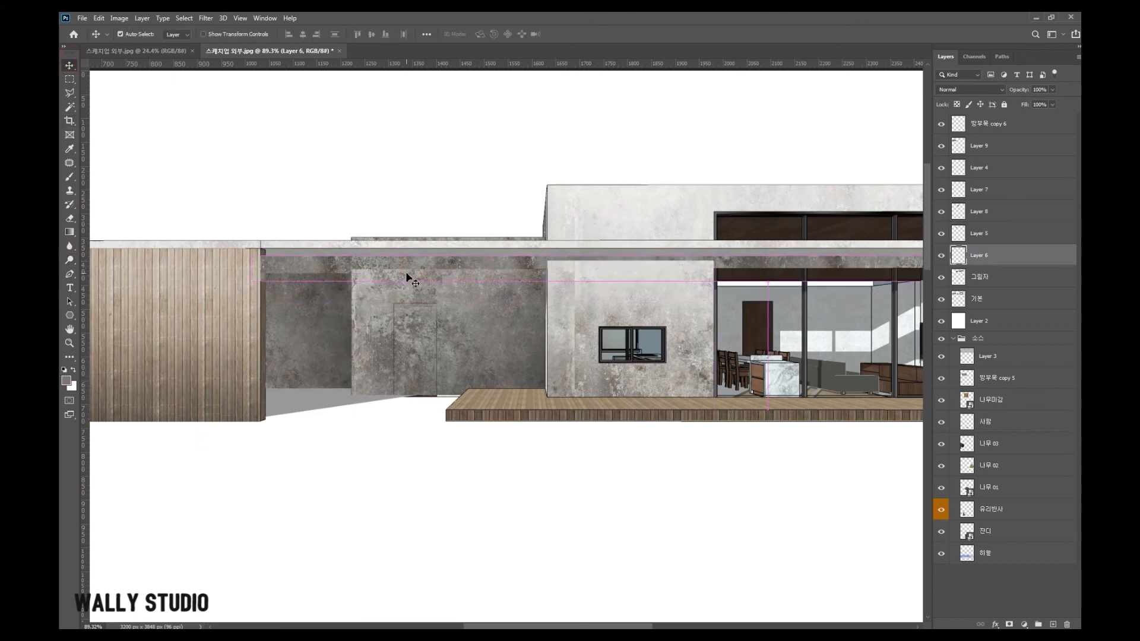
pyautogui.scroll(-3, 386, 279)
pyautogui.scroll(2, 511, 280)
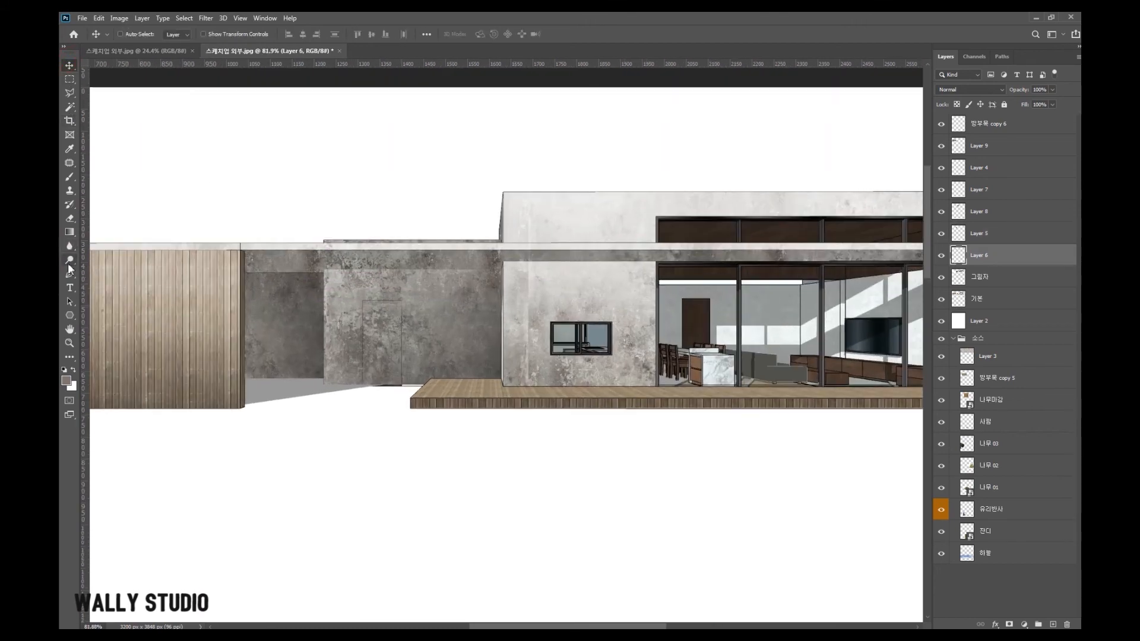
pyautogui.rightClick(69, 264)
pyautogui.click(104, 275)
pyautogui.scroll(-3, 451, 315)
pyautogui.press('[')
pyautogui.press('[')
pyautogui.press('[')
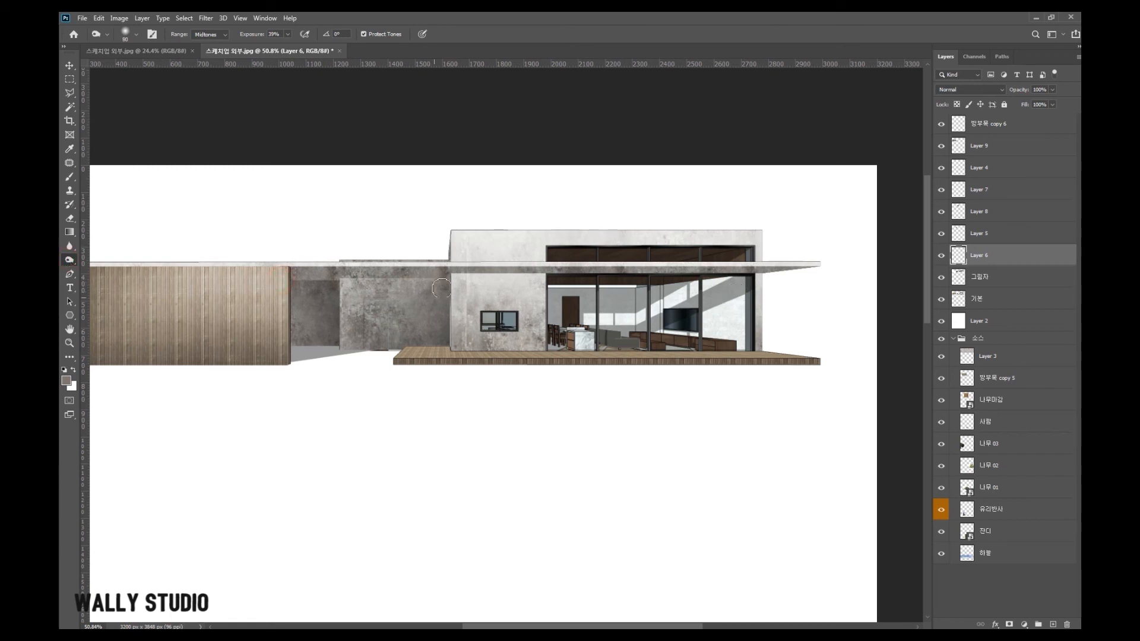
pyautogui.keyDown('shift'); pyautogui.click(461, 277); pyautogui.keyUp('shift')
pyautogui.moveTo(270, 279)
pyautogui.mouseDown()
pyautogui.moveTo(457, 291)
pyautogui.moveTo(291, 276)
pyautogui.mouseUp()
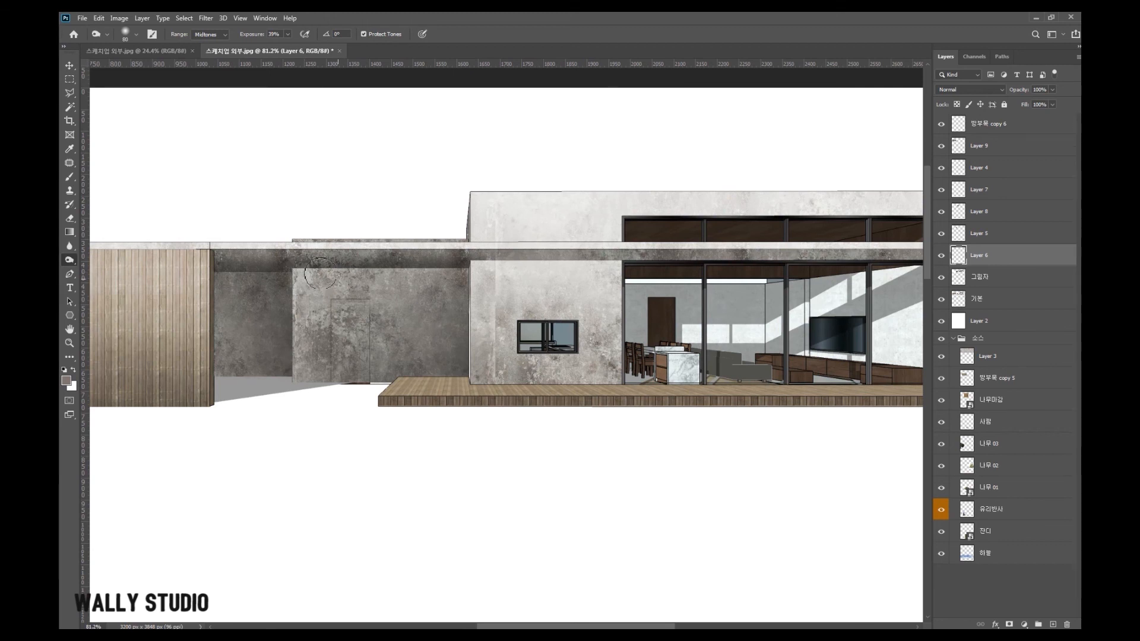
# - Lighten the front edge of the Layer 6 soffit with straight Dodge strokes, using a 125 px brush at 22% exposure
pyautogui.scroll(-2, 325, 274)
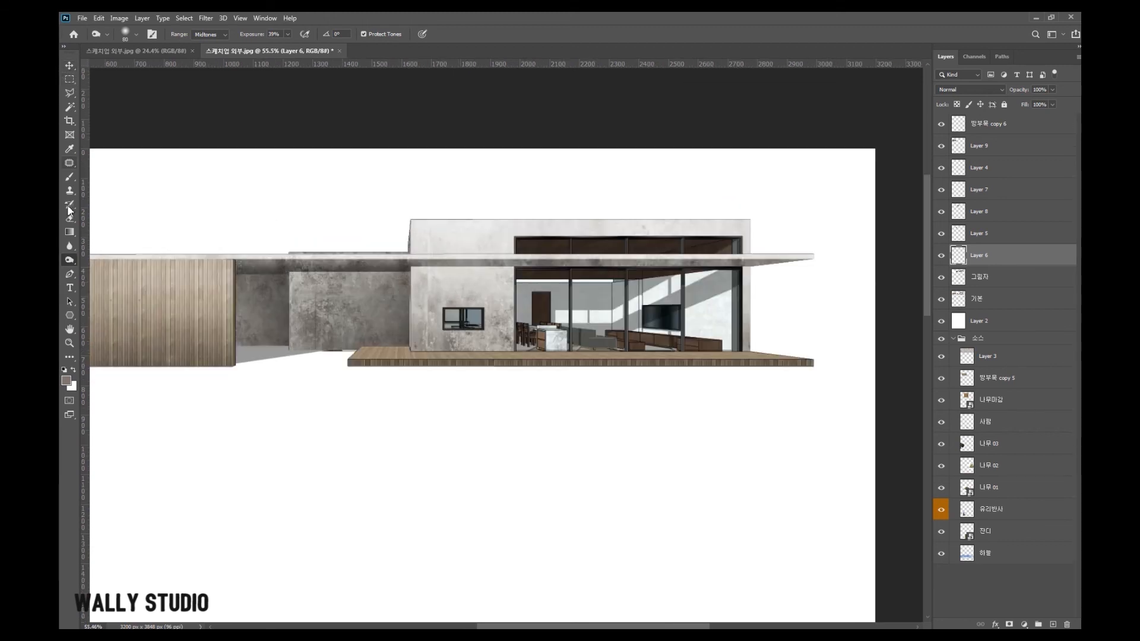
pyautogui.rightClick(62, 259)
pyautogui.click(118, 262)
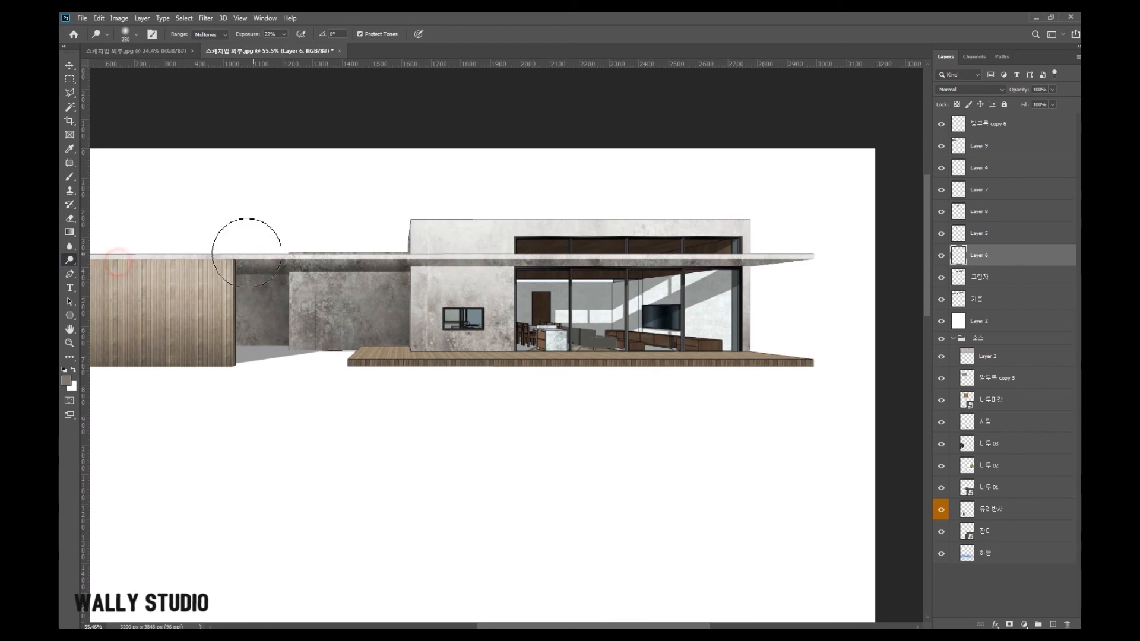
pyautogui.press('[')
pyautogui.press('[')
pyautogui.press('[')
pyautogui.keyDown('shift'); pyautogui.click(811, 256); pyautogui.keyUp('shift')
pyautogui.click(191, 256)
pyautogui.keyDown('shift'); pyautogui.click(808, 254); pyautogui.keyUp('shift')
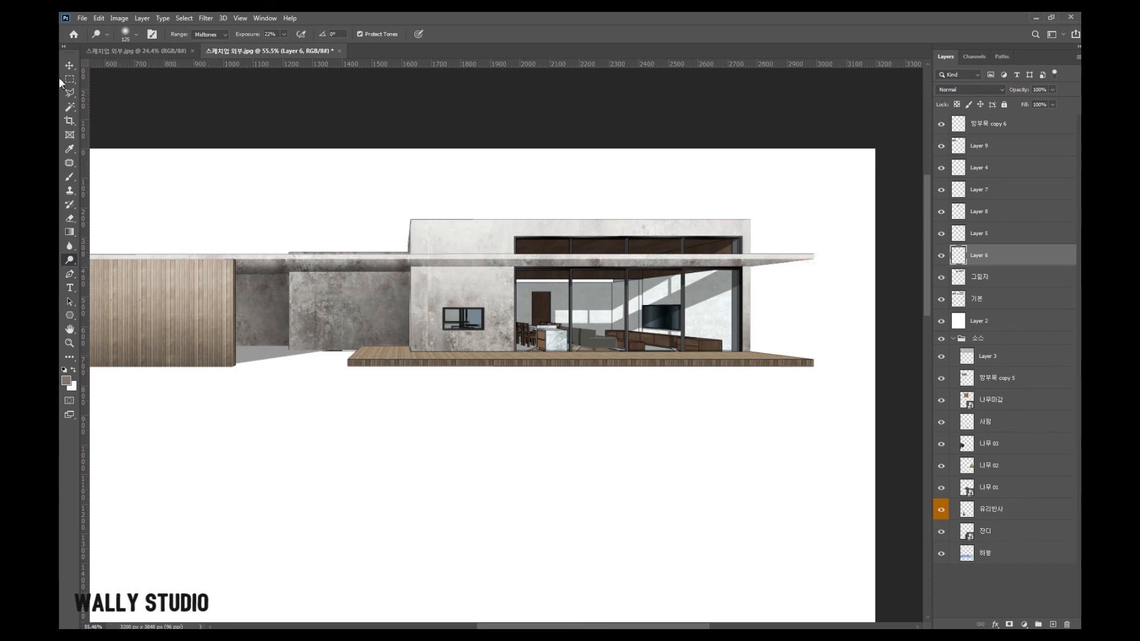
pyautogui.click(69, 66)
pyautogui.scroll(-3, 482, 264)
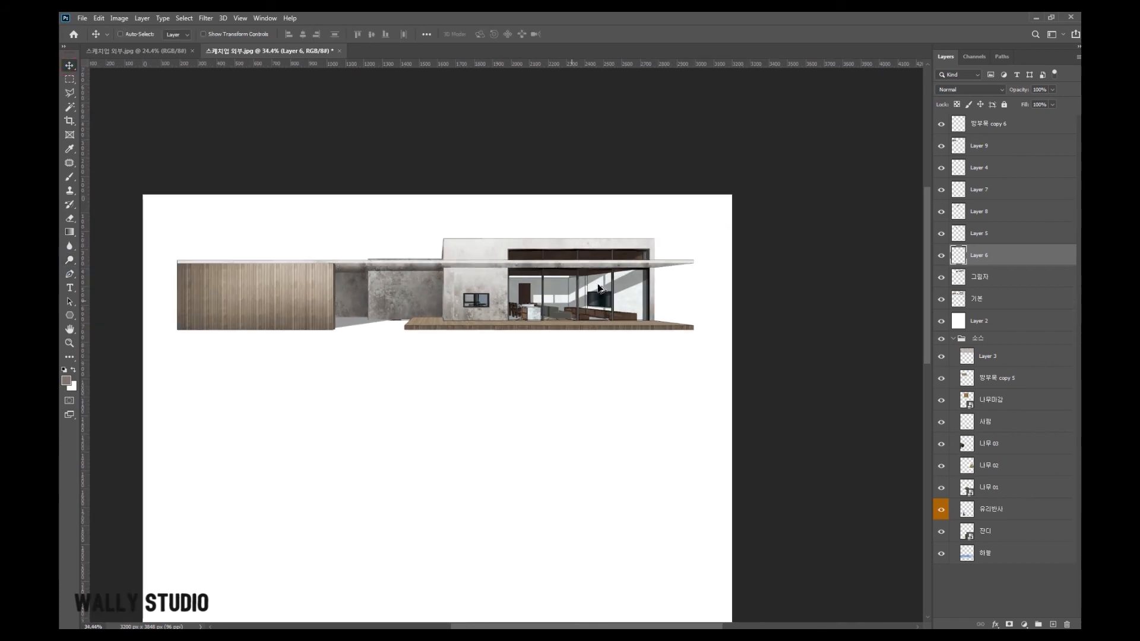
# - Select the Layer 7 front concrete wall and lighten its left edge and the edge beside the glazing with the Dodge tool at 22% exposure
pyautogui.scroll(2, 525, 291)
pyautogui.scroll(2, 523, 350)
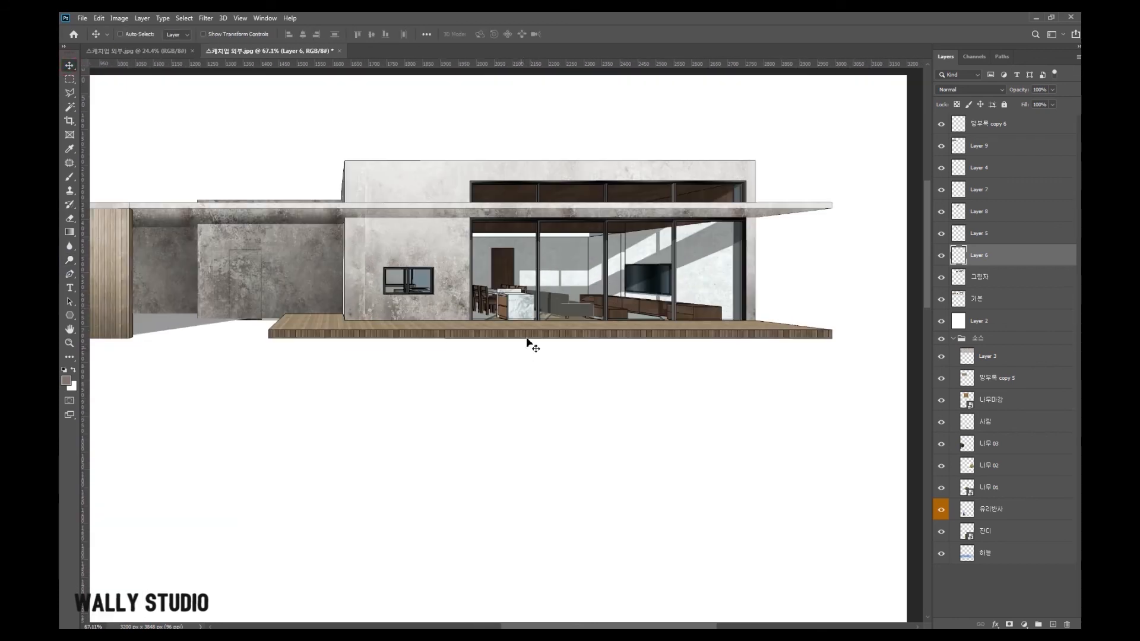
pyautogui.scroll(-2, 542, 340)
pyautogui.scroll(1, 594, 345)
pyautogui.rightClick(516, 302)
pyautogui.click(527, 300)
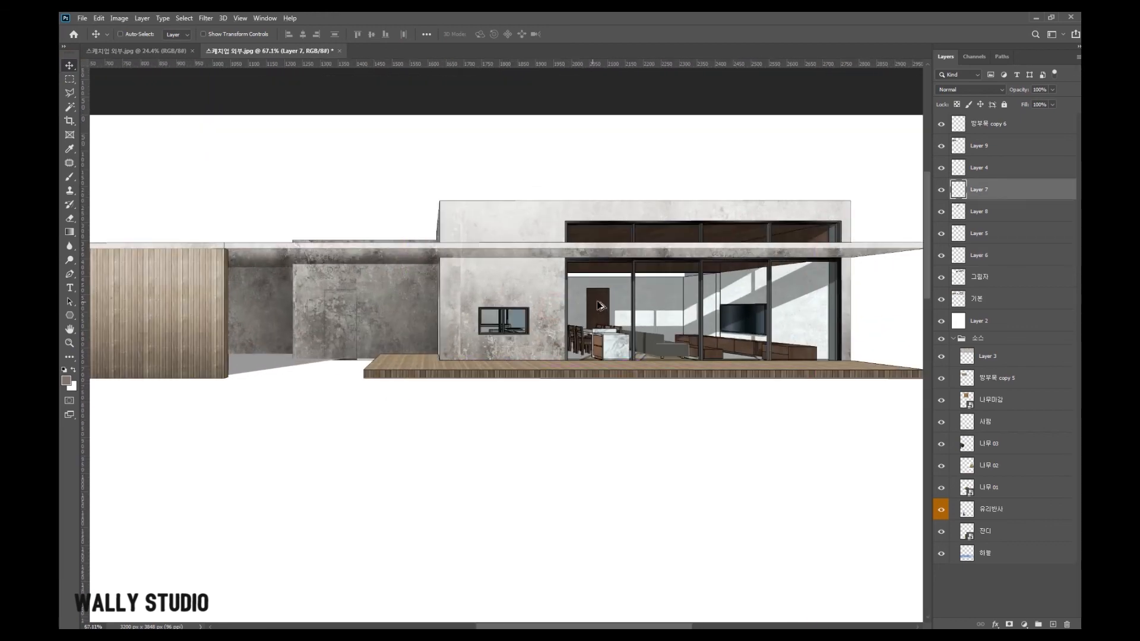
pyautogui.scroll(3, 514, 304)
pyautogui.click(70, 261)
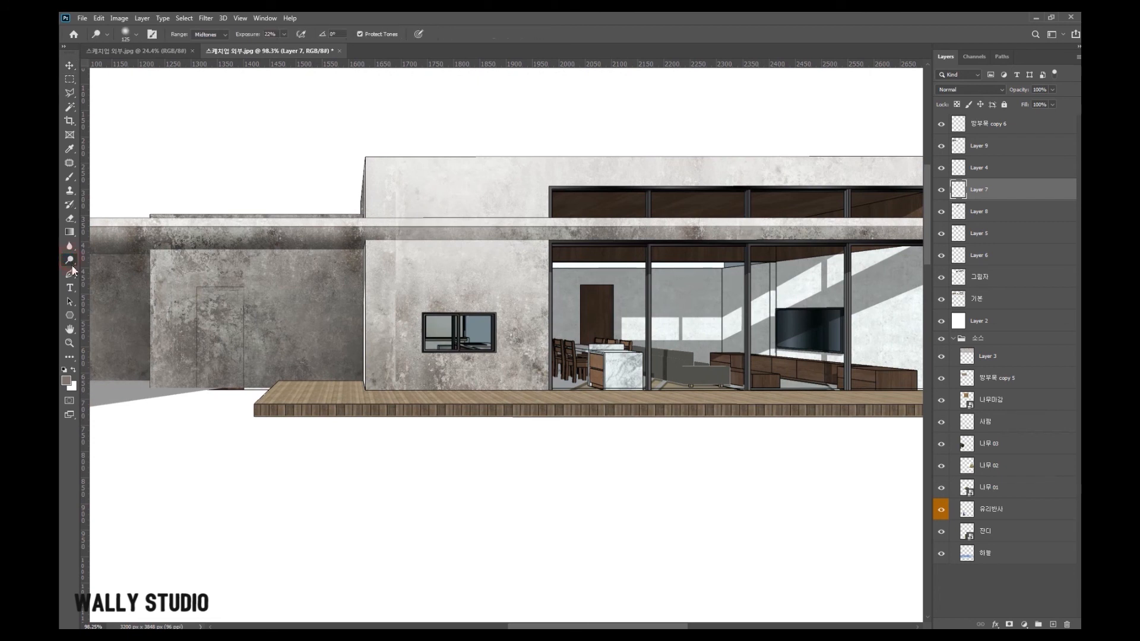
pyautogui.moveTo(399, 287); pyautogui.dragTo(372, 359)
pyautogui.moveTo(363, 229)
pyautogui.mouseDown()
pyautogui.moveTo(364, 427)
pyautogui.moveTo(369, 407)
pyautogui.mouseUp()
pyautogui.moveTo(363, 155); pyautogui.dragTo(374, 432)
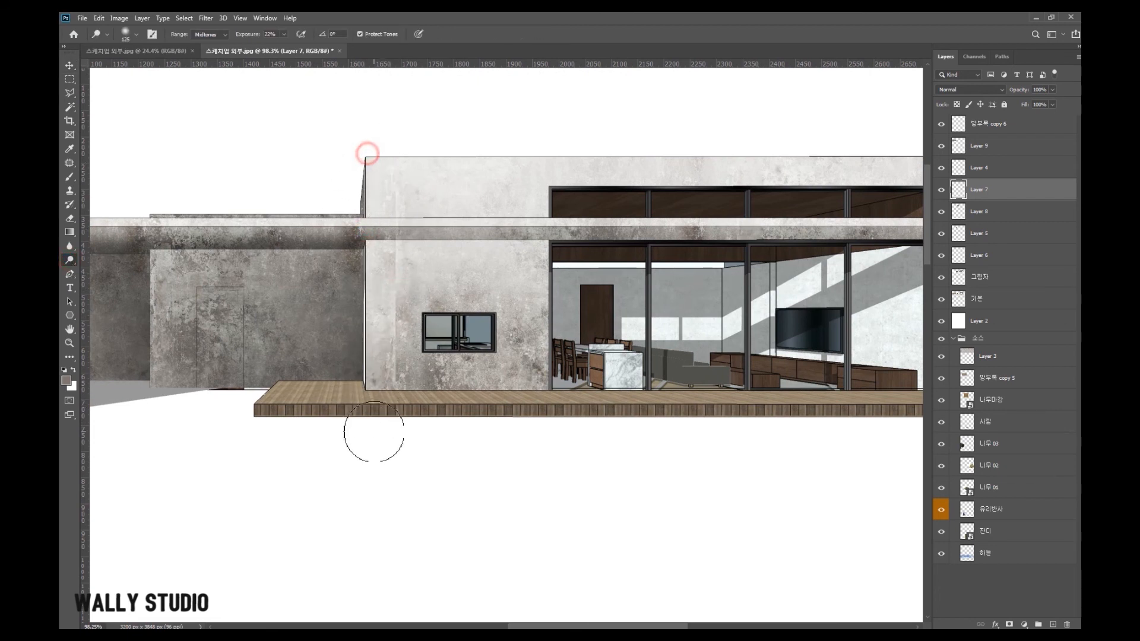
pyautogui.moveTo(562, 291); pyautogui.dragTo(543, 274)
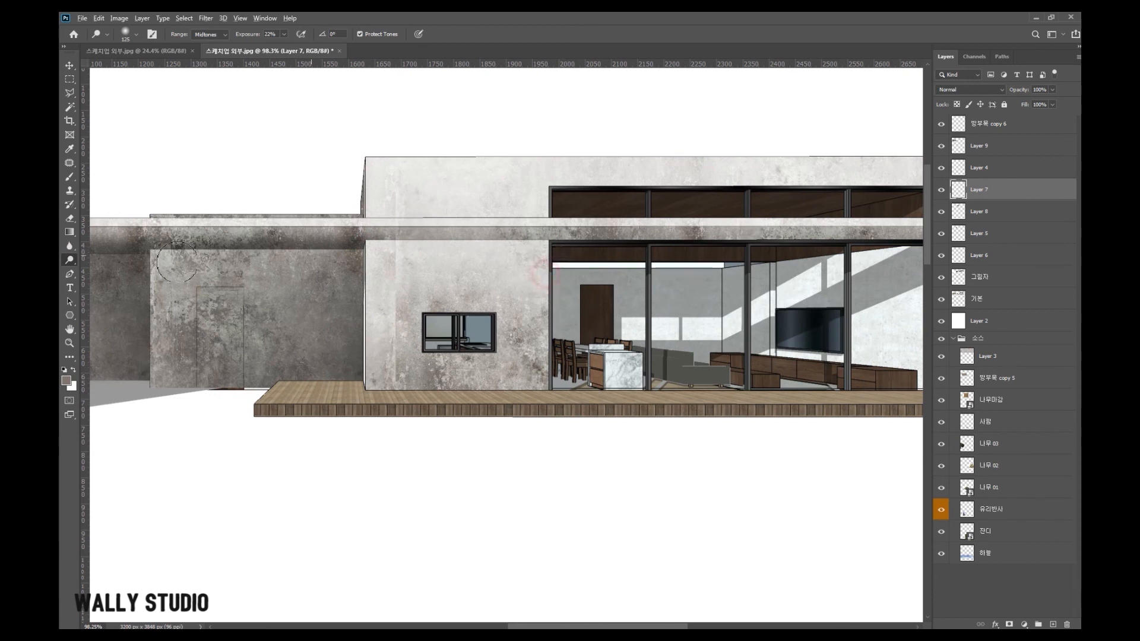
# - Darken the Layer 7 wall under the canopy, along its base and on the right-hand pier with a 125 px Burn brush at 39% exposure
pyautogui.scroll(-3, 309, 261)
pyautogui.rightClick(69, 260)
pyautogui.click(109, 272)
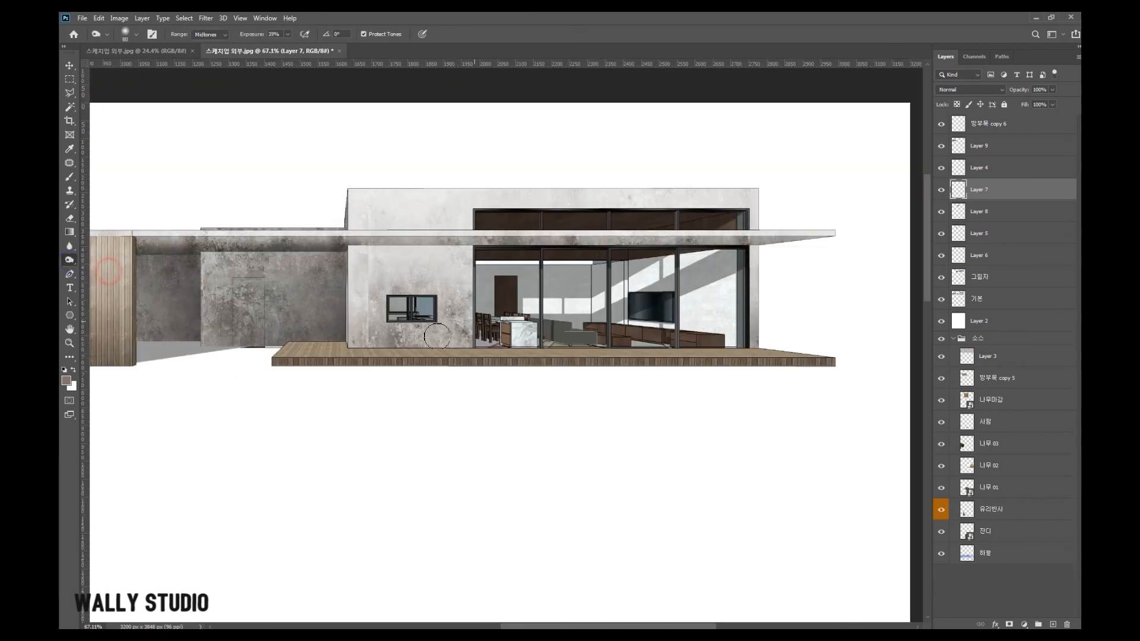
pyautogui.scroll(1, 438, 339)
pyautogui.press(']')
pyautogui.moveTo(475, 242); pyautogui.dragTo(395, 240)
pyautogui.moveTo(386, 237)
pyautogui.mouseDown()
pyautogui.moveTo(472, 245)
pyautogui.moveTo(427, 362)
pyautogui.mouseUp()
pyautogui.moveTo(322, 355); pyautogui.dragTo(357, 366)
pyautogui.moveTo(757, 358)
pyautogui.mouseDown()
pyautogui.moveTo(816, 348)
pyautogui.moveTo(766, 339)
pyautogui.mouseUp()
pyautogui.moveTo(772, 338)
pyautogui.mouseDown()
pyautogui.moveTo(820, 330)
pyautogui.moveTo(806, 229)
pyautogui.moveTo(804, 345)
pyautogui.mouseUp()
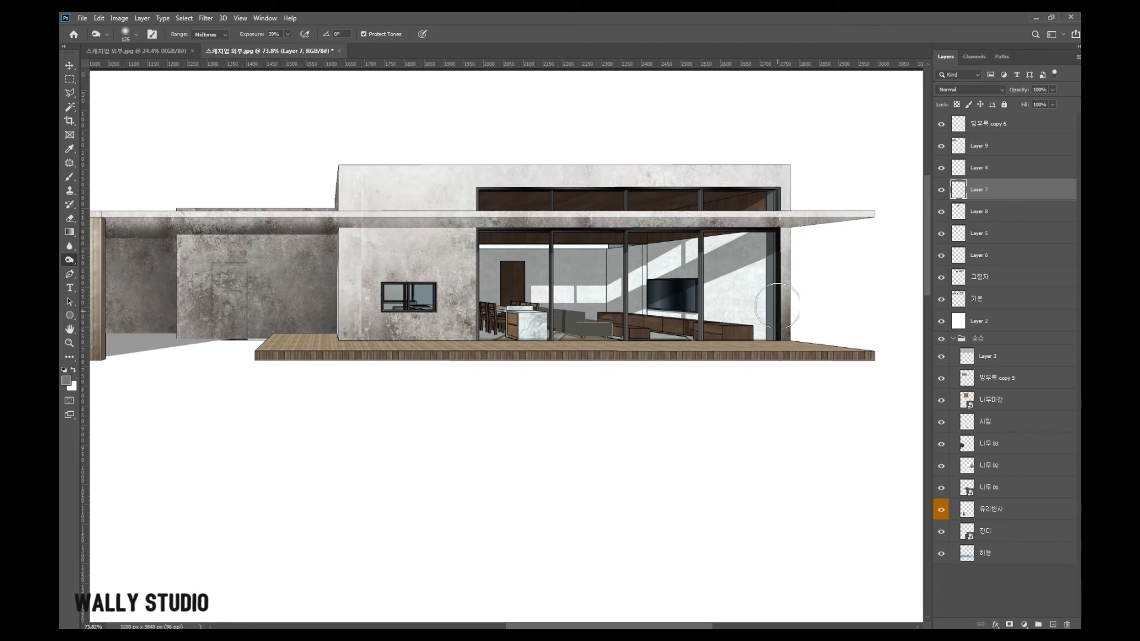
pyautogui.scroll(-2, 767, 199)
pyautogui.scroll(1, 486, 184)
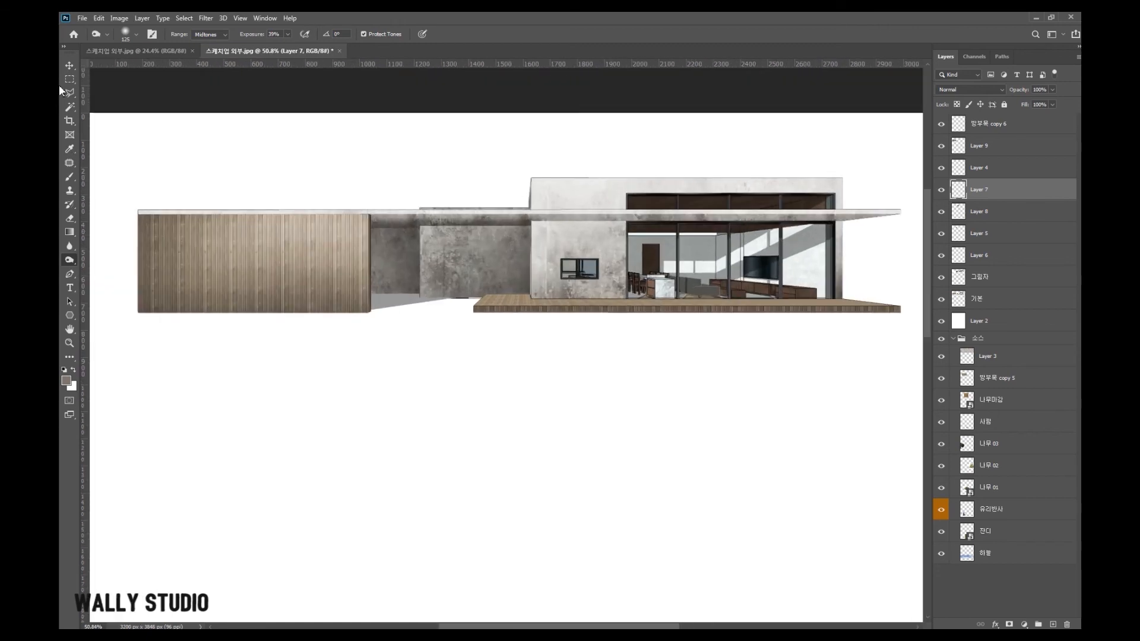
pyautogui.click(69, 65)
pyautogui.scroll(1, 571, 288)
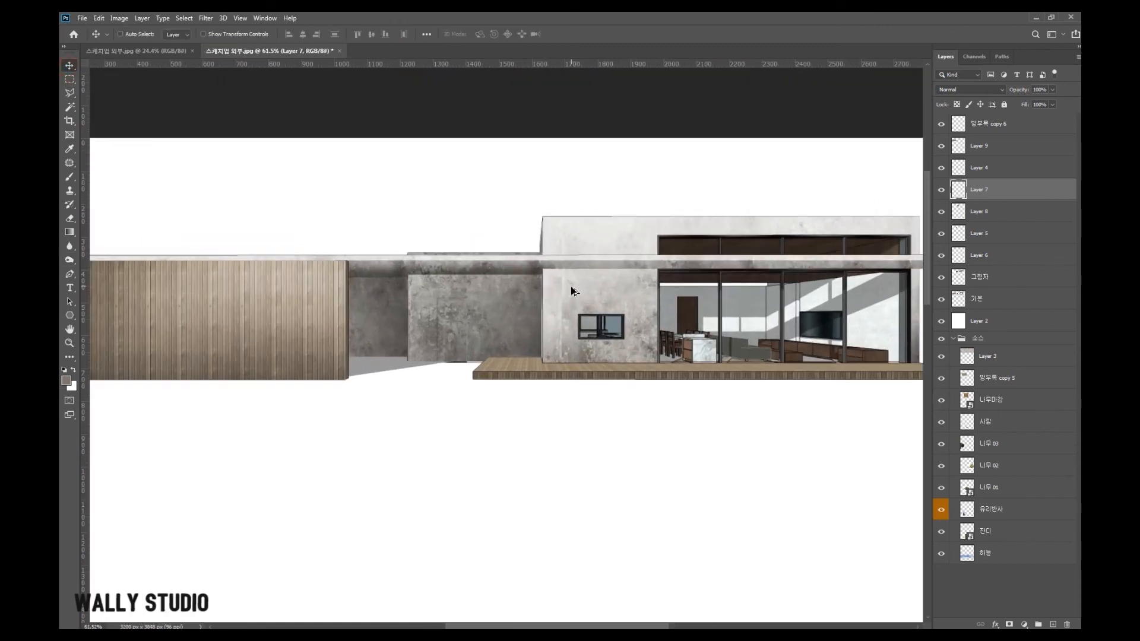
pyautogui.scroll(-1, 569, 290)
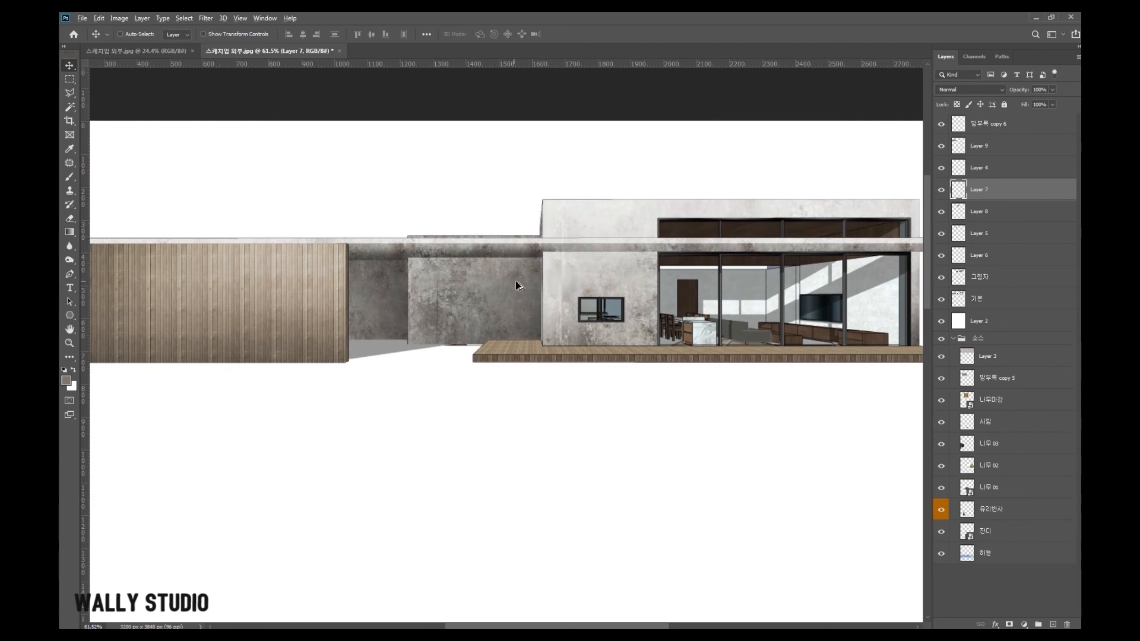
# - Touch up the Layer 7 wall beside the glazing with a 125 px Dodge brush at 22% exposure
pyautogui.scroll(-1, 516, 286)
pyautogui.rightClick(607, 232)
pyautogui.click(618, 237)
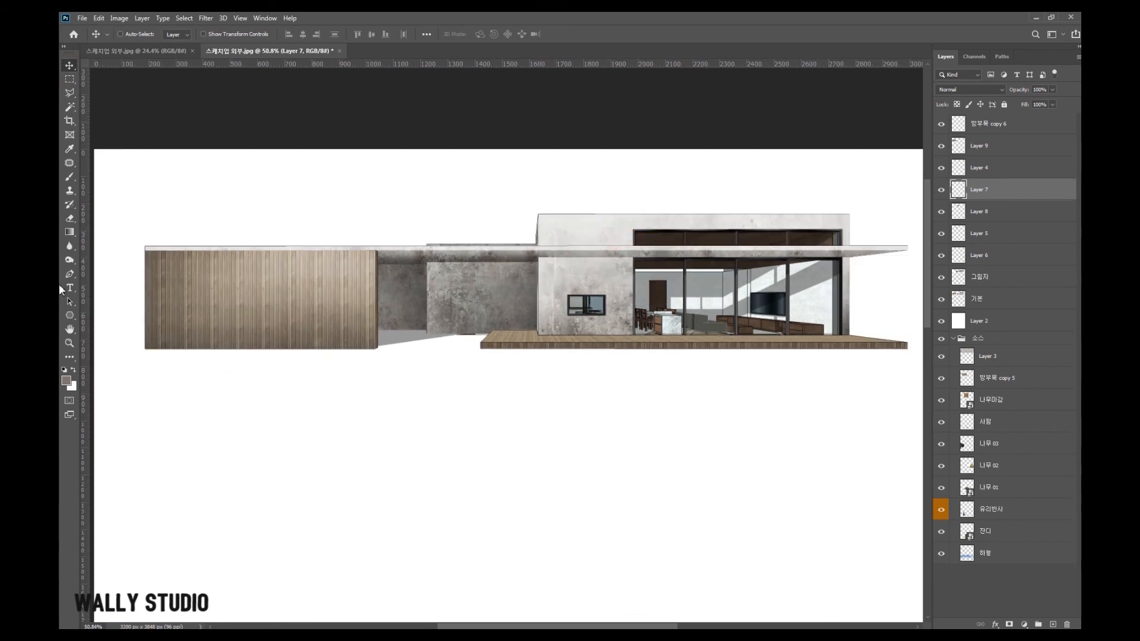
pyautogui.click(69, 261)
pyautogui.click(98, 261)
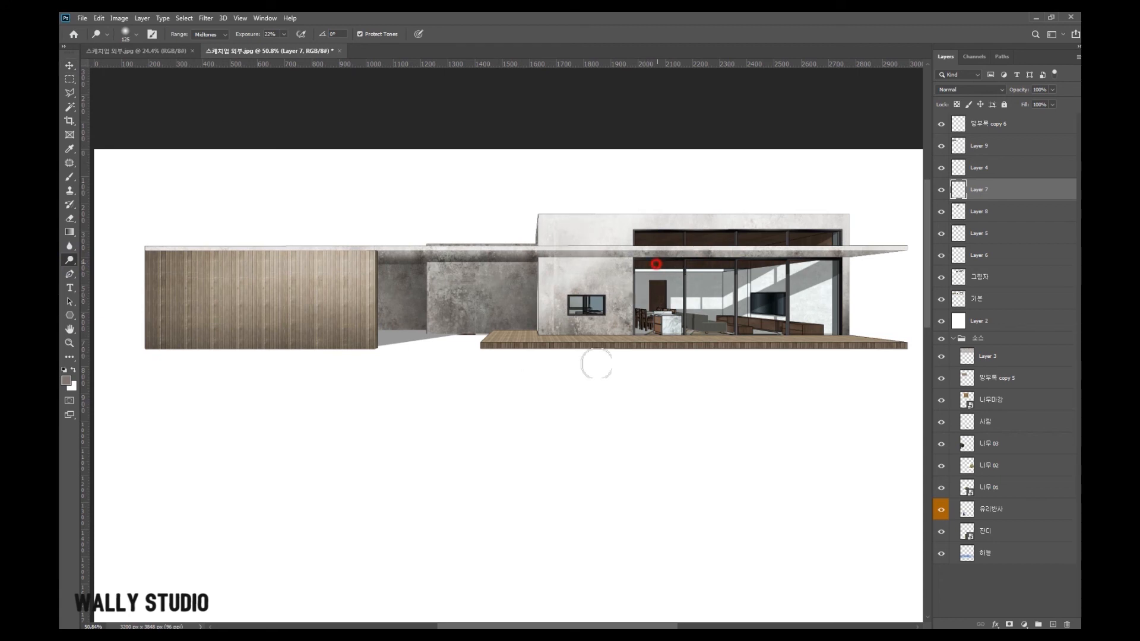
pyautogui.click(69, 66)
pyautogui.scroll(-1, 186, 181)
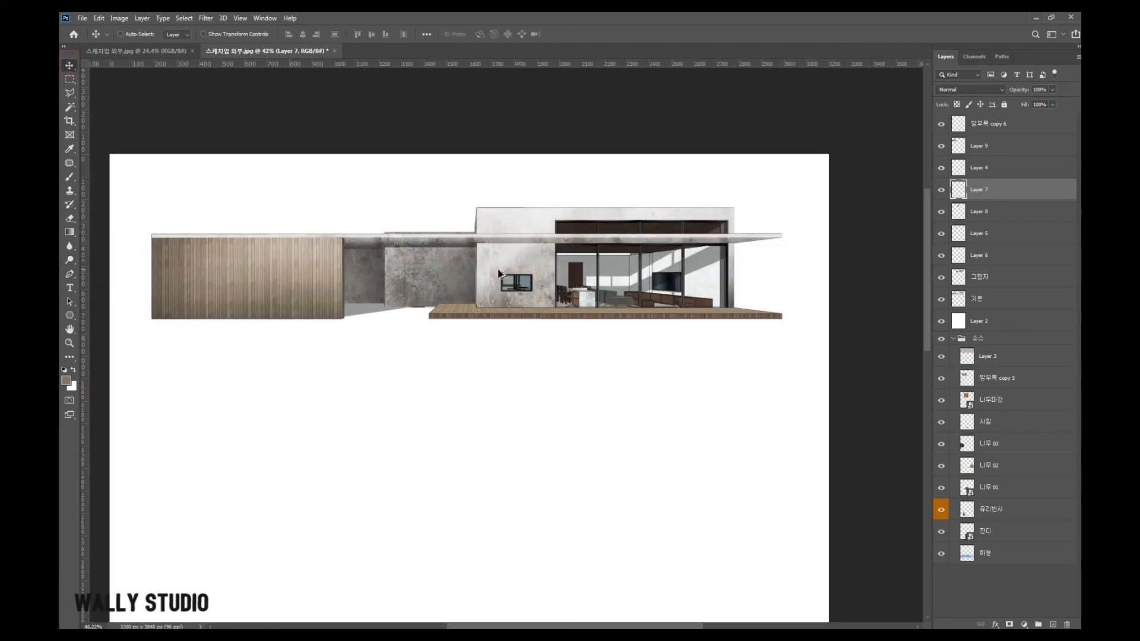
pyautogui.scroll(1, 505, 273)
pyautogui.moveTo(541, 268); pyautogui.dragTo(584, 287)
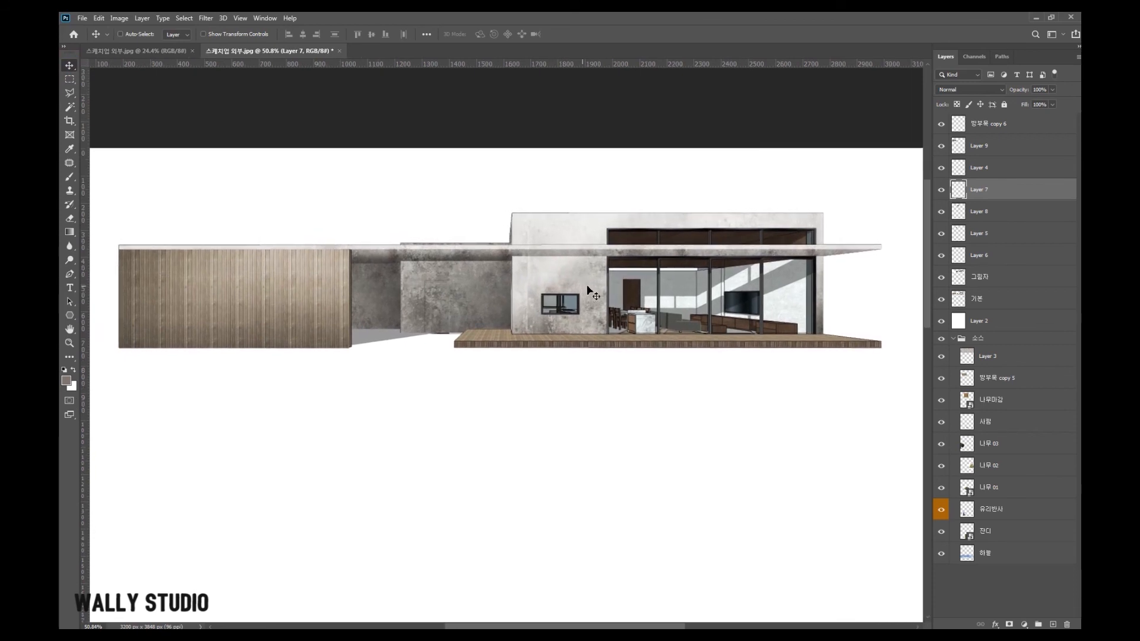